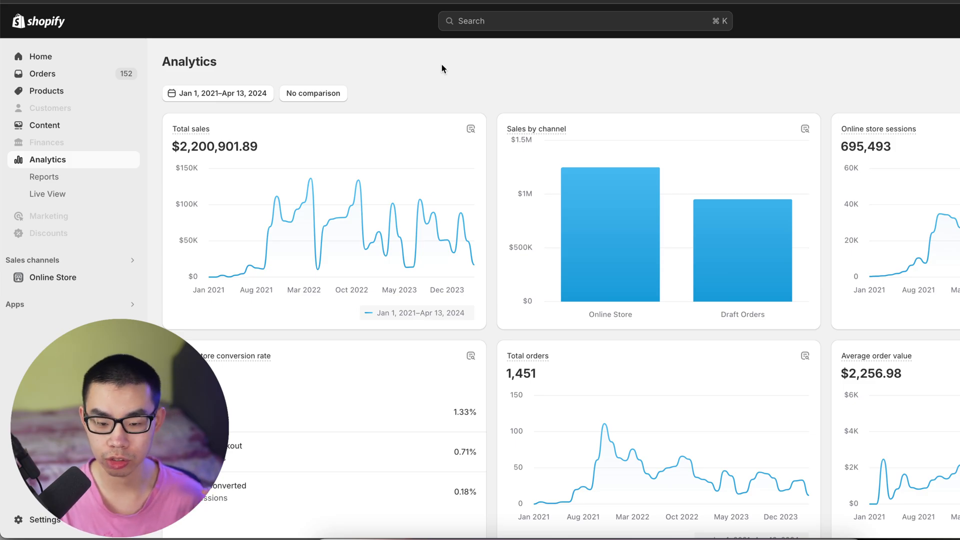
- Reload the store's Analytics page and view the sales charts
right_click(442, 64)
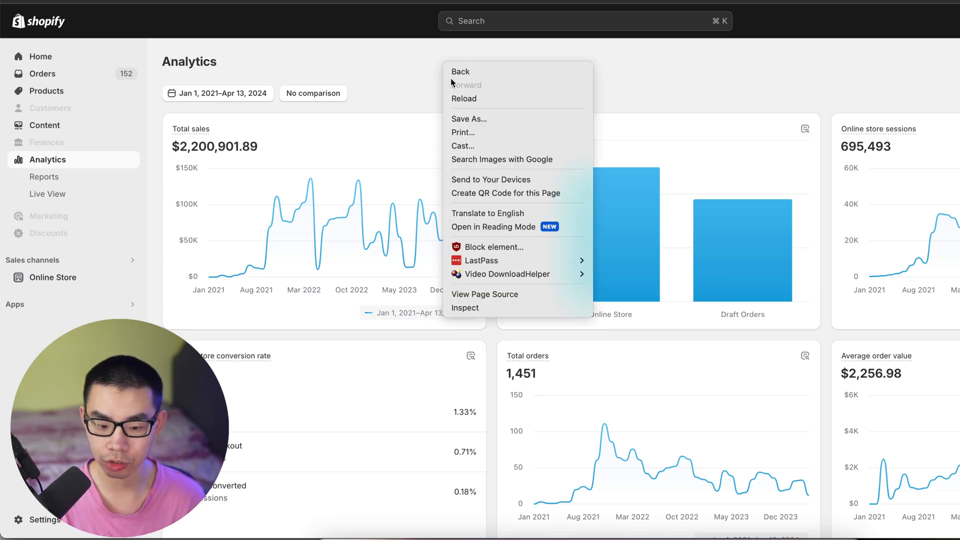
left_click(464, 97)
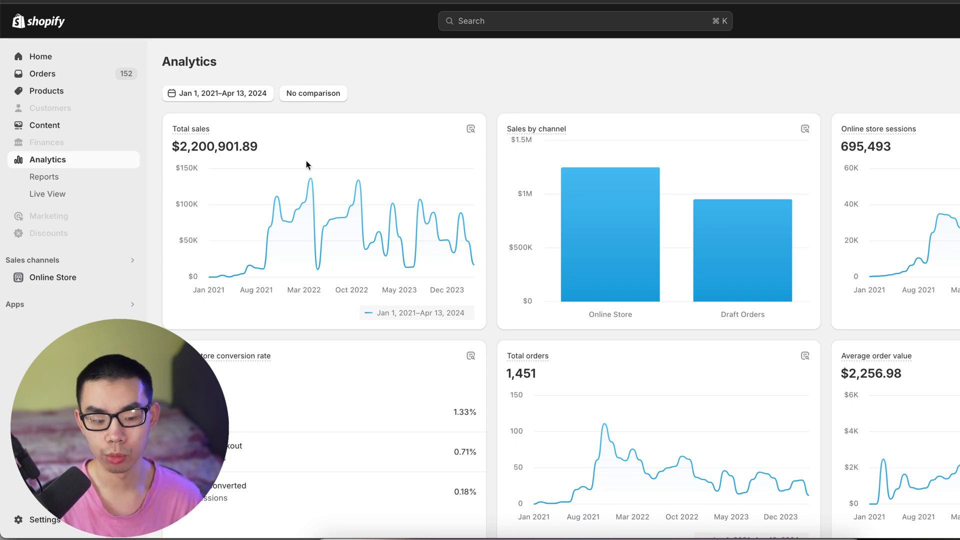
mouse_move(548, 192)
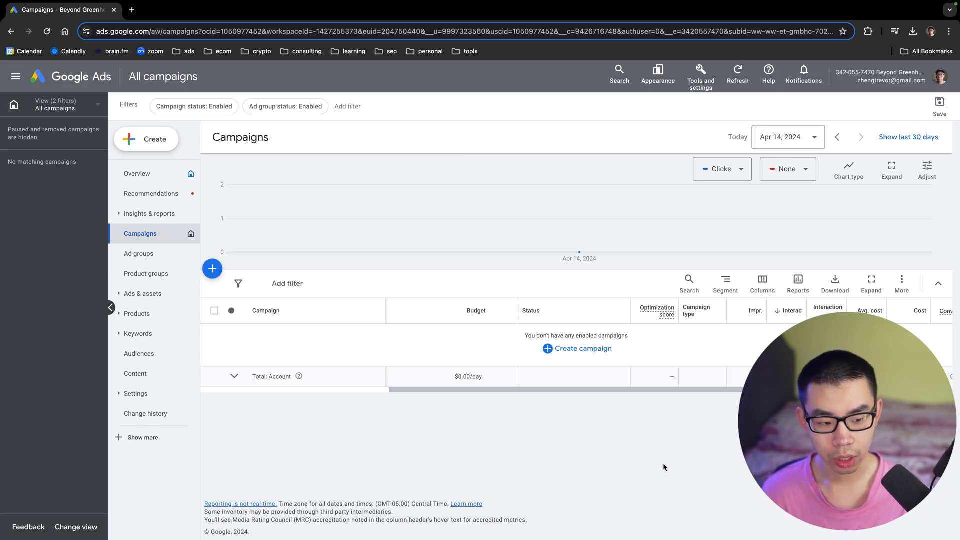
- Open Keyword Planner in a new tab, dismiss its notice and start Discover new keywords
left_click(701, 78)
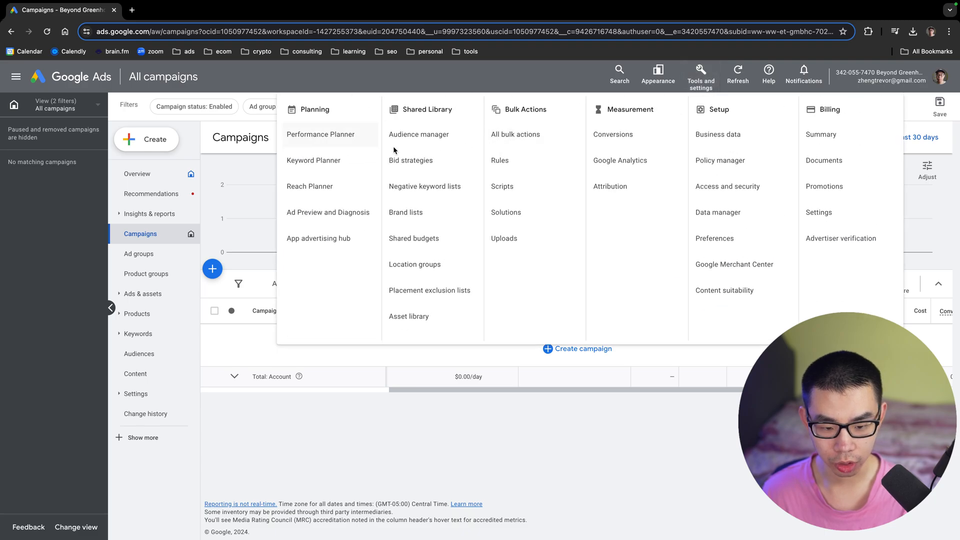
right_click(328, 156)
left_click(367, 159)
key("ctrl+Tab")
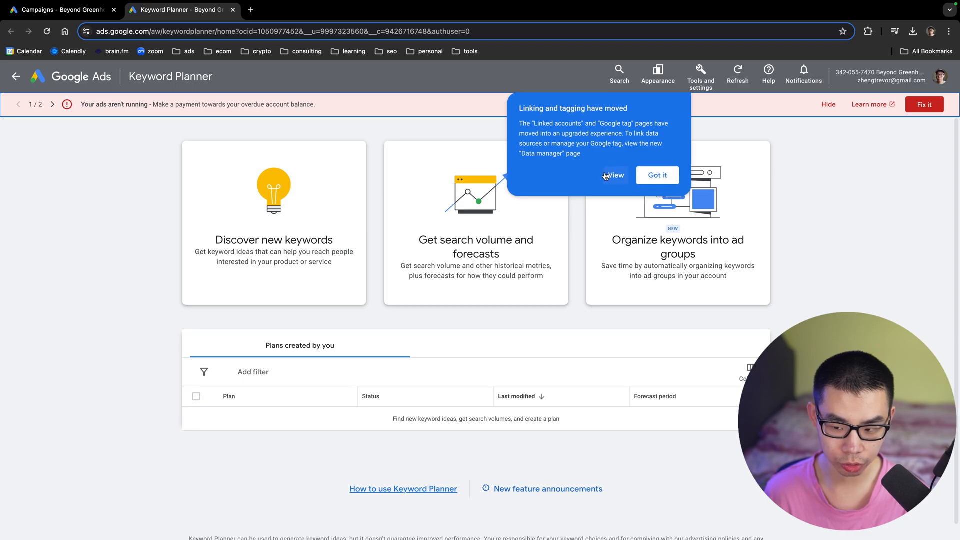
left_click(640, 181)
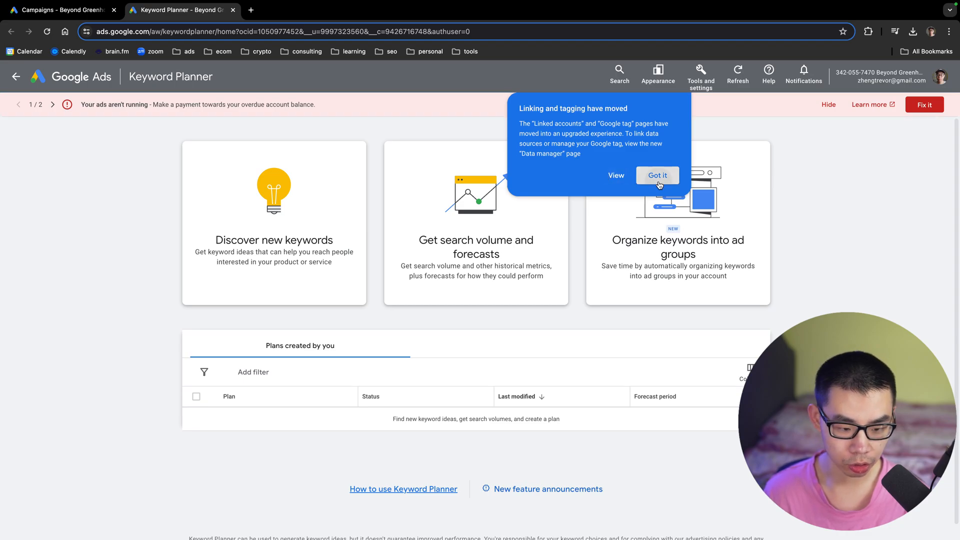
left_click(307, 244)
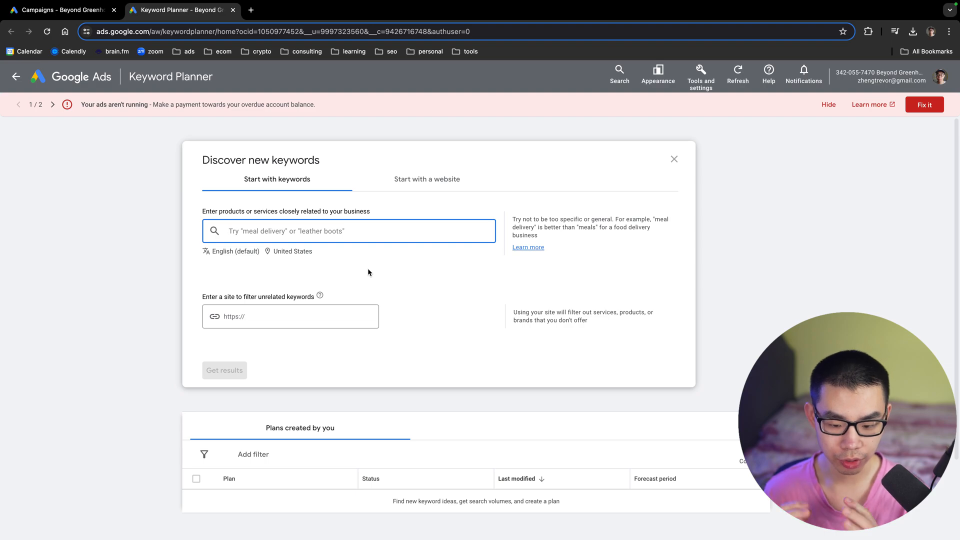
- Get keyword ideas for "sunray sauna"
type("sunray")
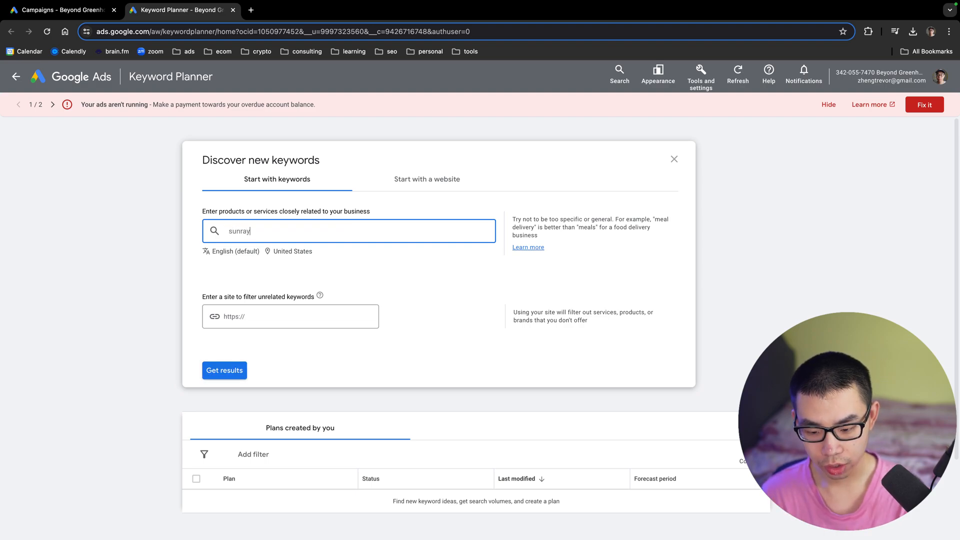
key("Return")
key("BackSpace")
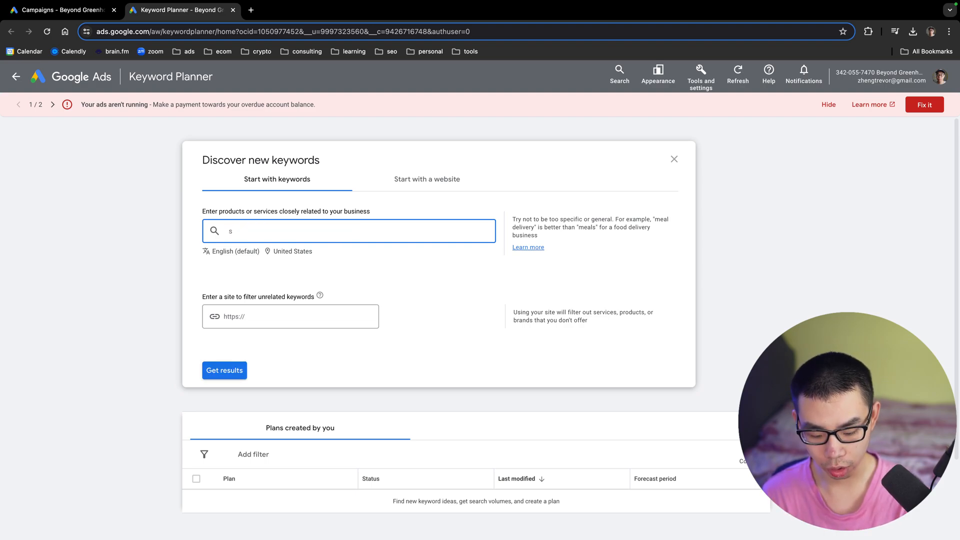
type("sunray ")
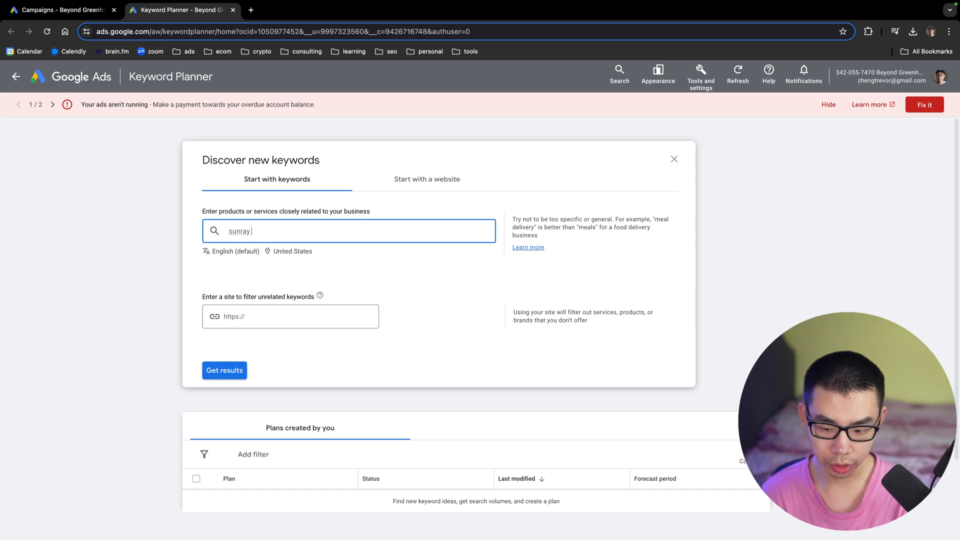
type("sauna")
key("Return")
key("Return")
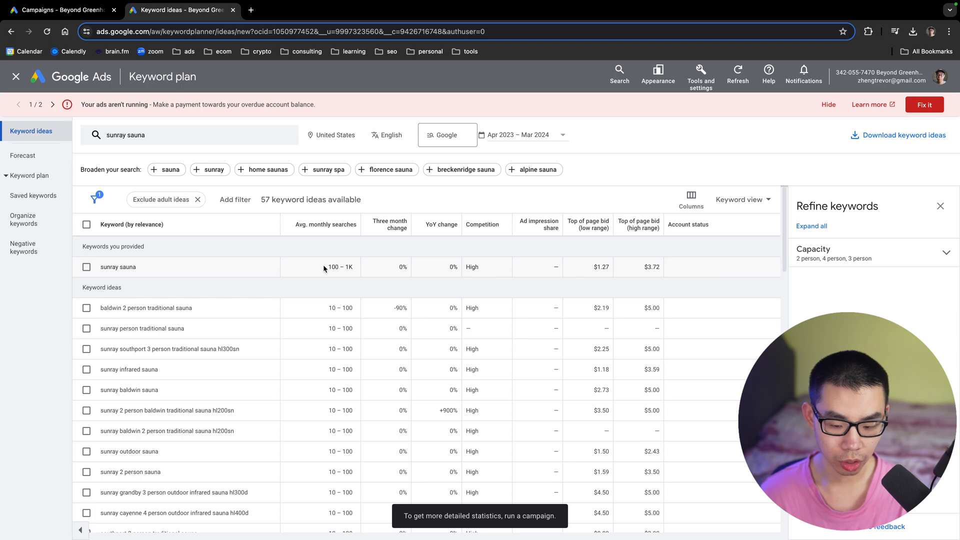
- Sort the keyword ideas by average monthly searches and look through the list
scroll(323, 265, "down", 3)
scroll(325, 270, "up", 3)
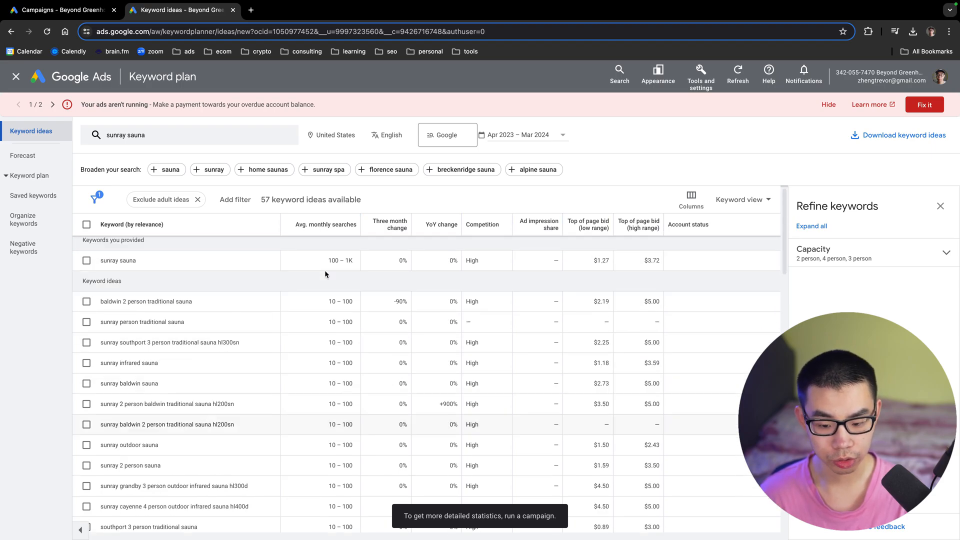
left_click(327, 225)
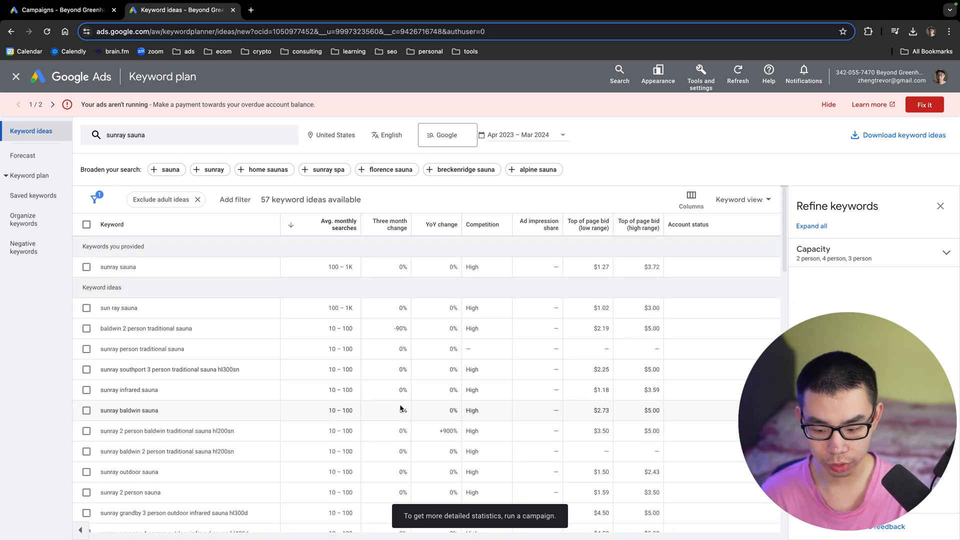
scroll(122, 344, "down", 5)
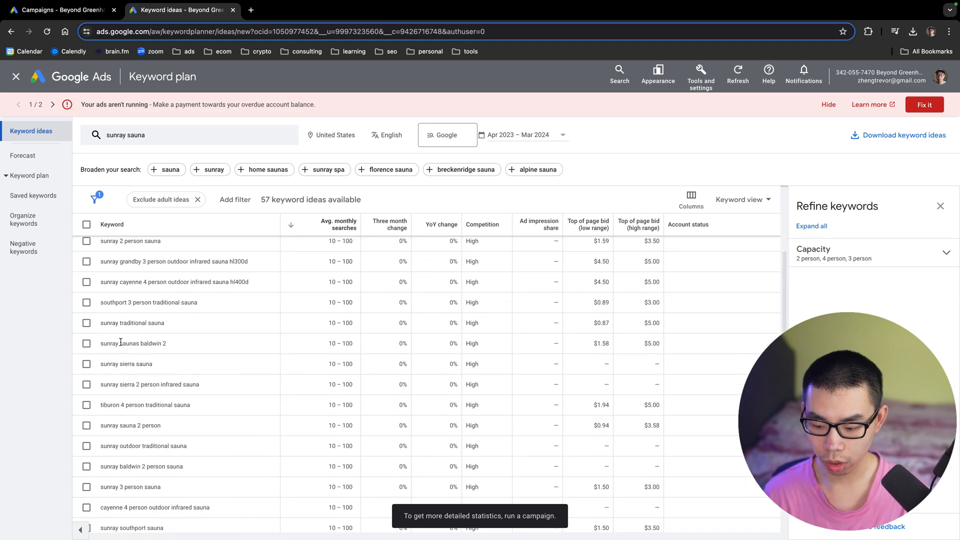
scroll(121, 342, "down", 3)
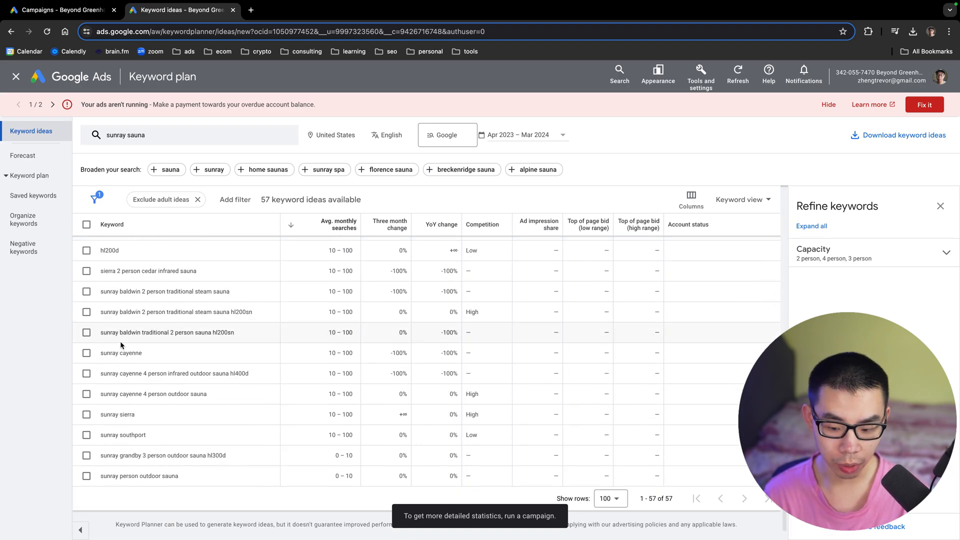
scroll(120, 341, "up", 10)
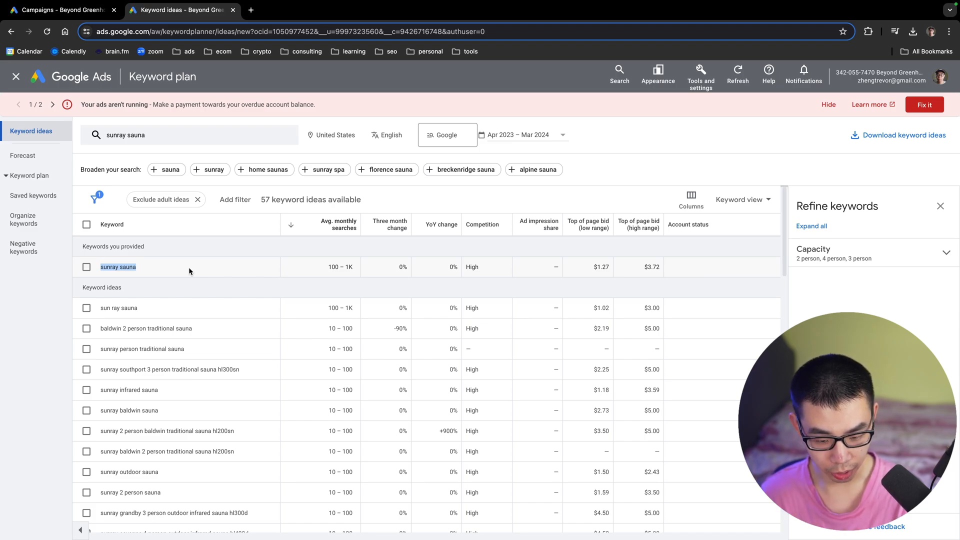
- Select the keywords "baldwin 2 person traditional sauna" and "sunray baldwin 2 person traditional sauna hl200sn" in the keyword ideas
left_click(95, 330)
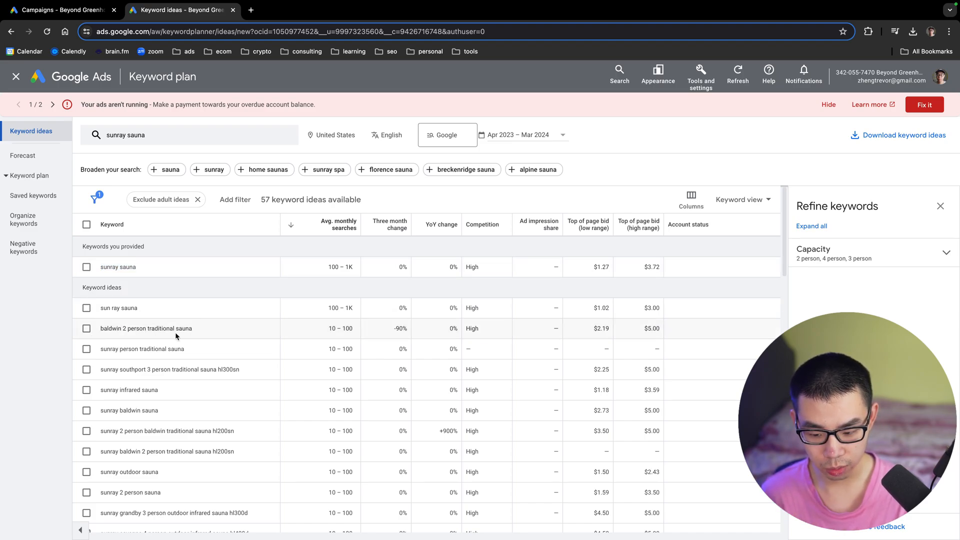
left_click_drag(94, 329, 287, 329)
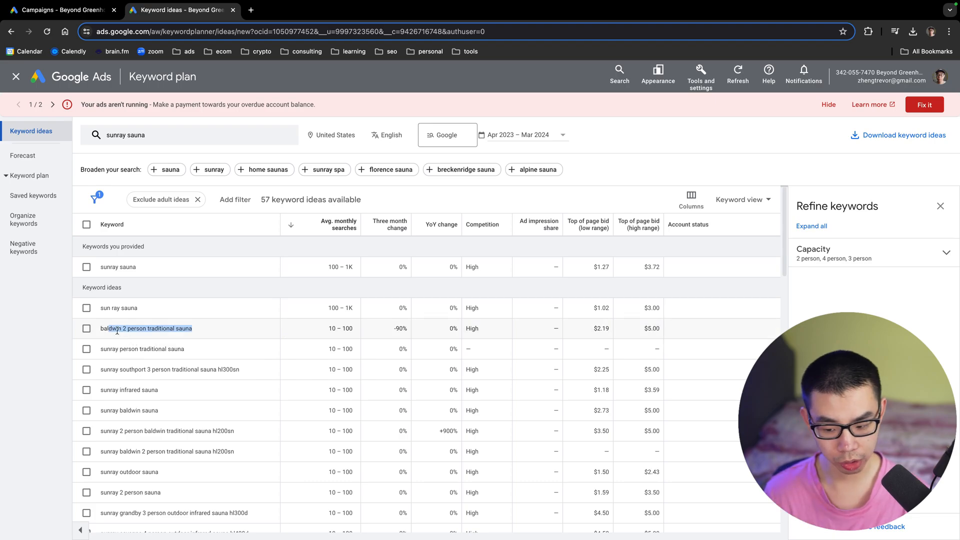
left_click(86, 329)
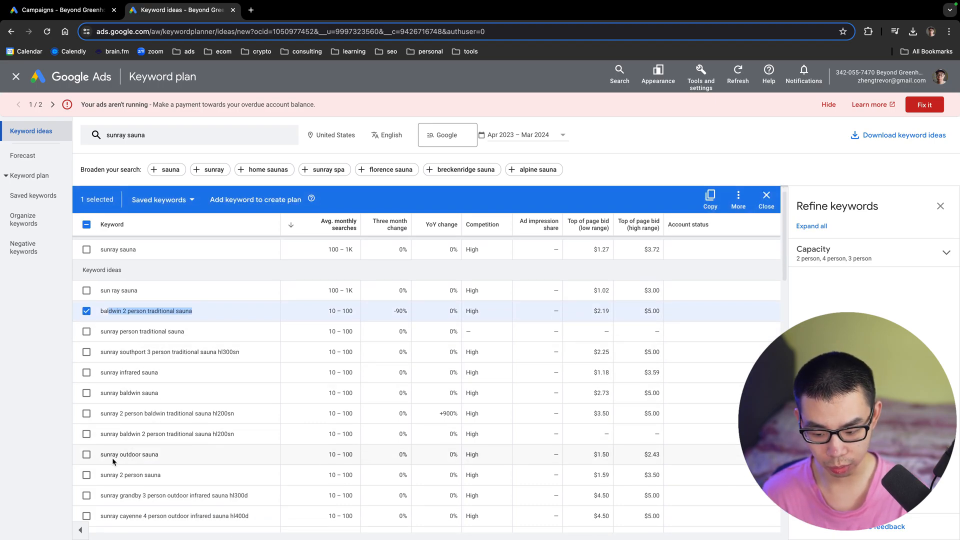
left_click(86, 433)
scroll(110, 445, "down", 10)
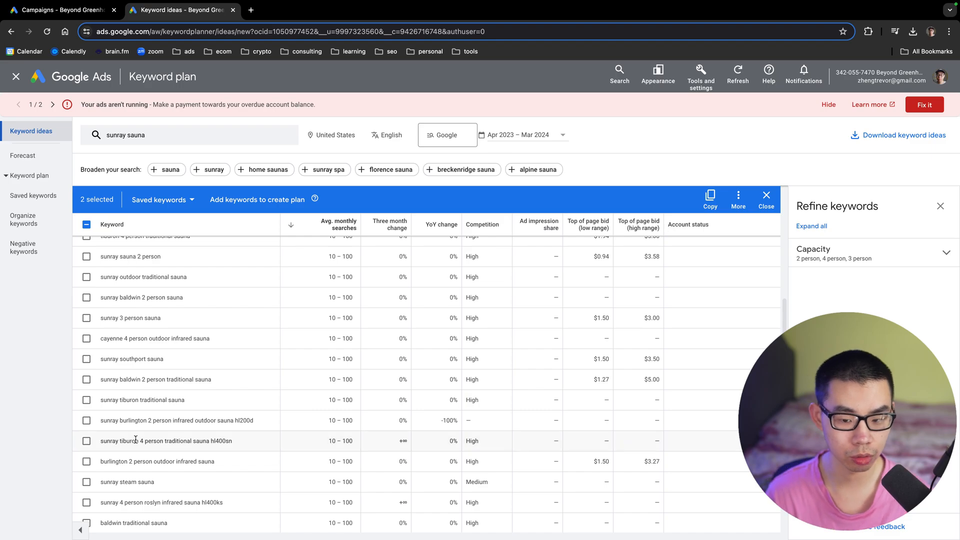
scroll(437, 280, "up", 5)
scroll(437, 283, "up", 4)
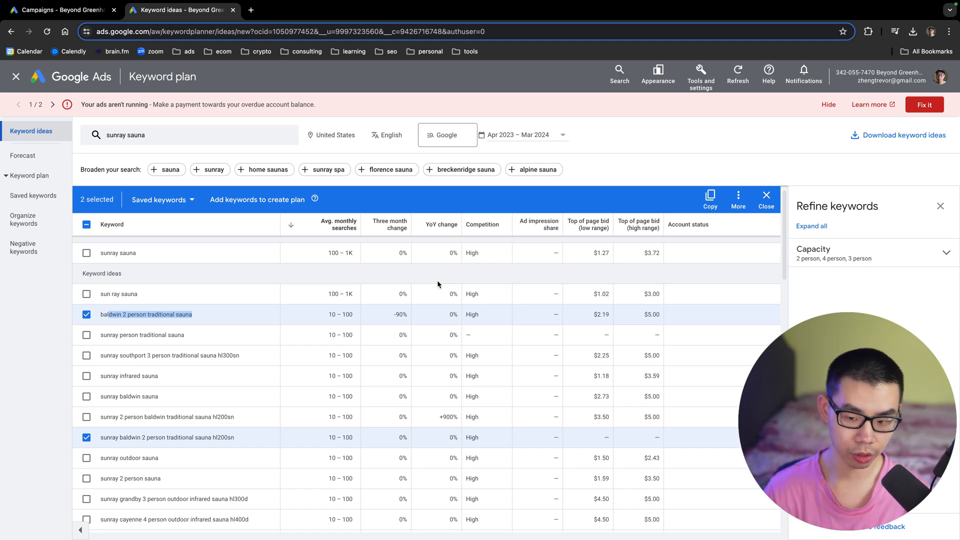
scroll(206, 314, "up", 1)
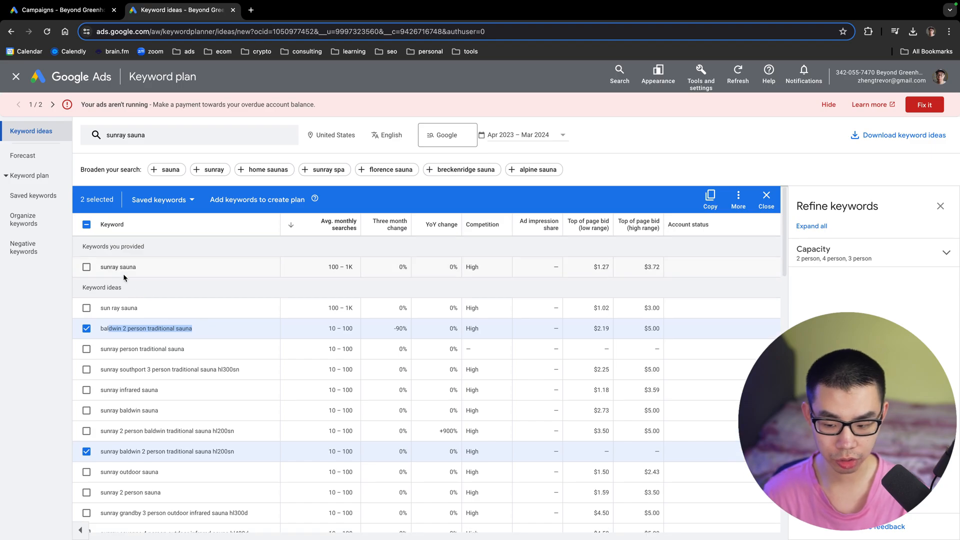
- Return to the campaigns page and start a new Search campaign with the Sales objective and the default Purchases goal
left_click(93, 12)
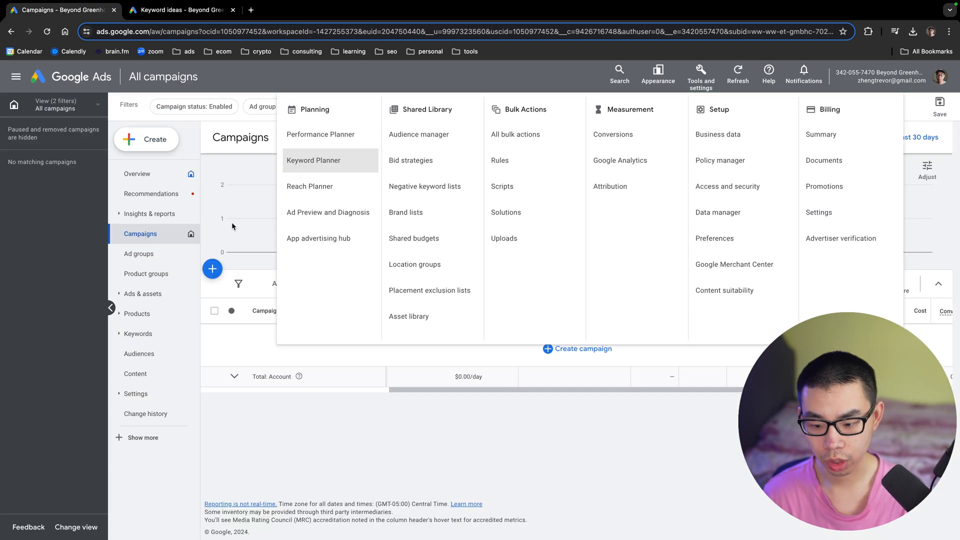
left_click(210, 275)
left_click(241, 278)
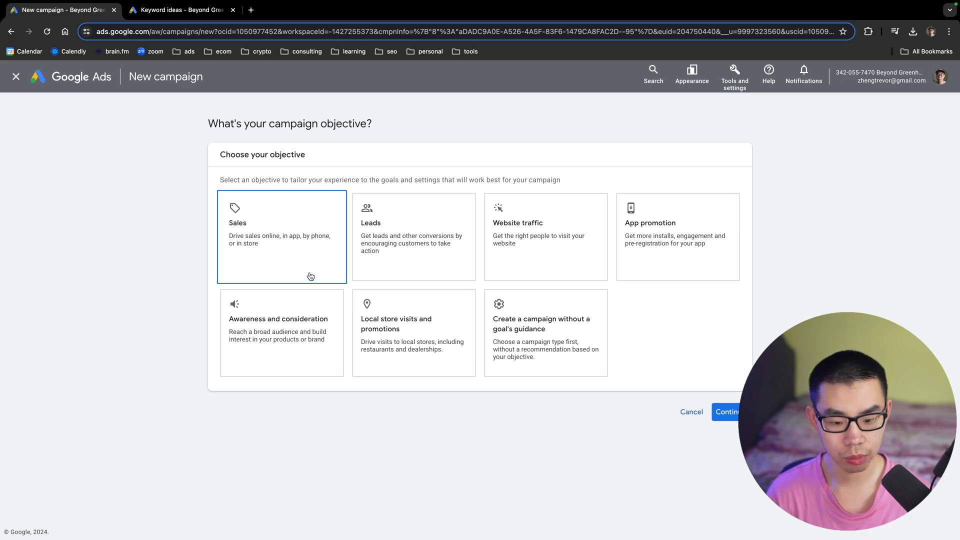
left_click(298, 280)
scroll(377, 280, "down", 2)
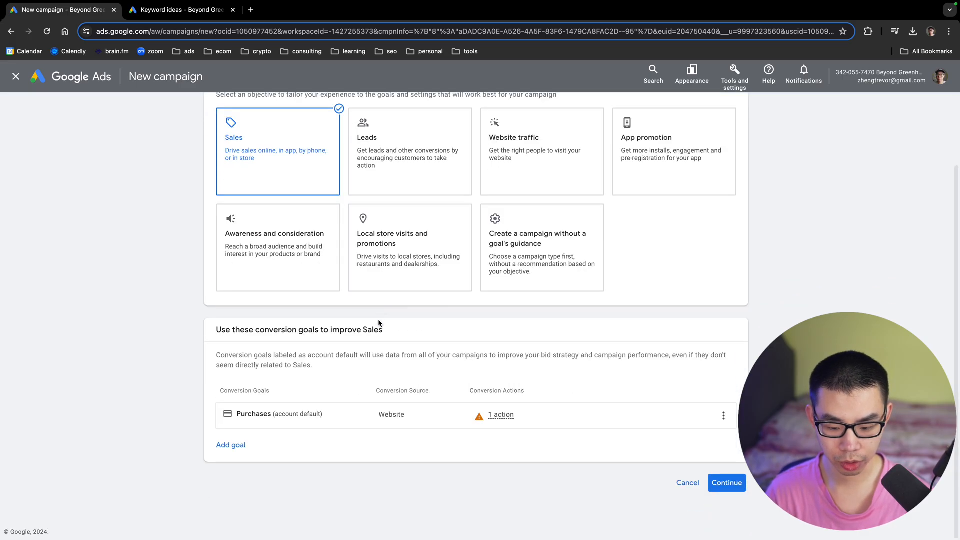
left_click(733, 491)
scroll(402, 385, "down", 4)
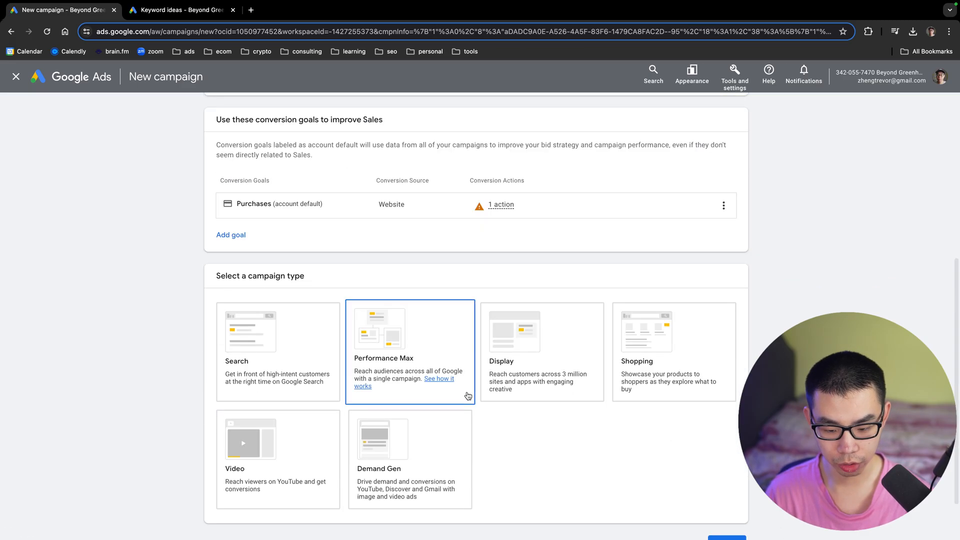
left_click(307, 367)
scroll(505, 428, "down", 5)
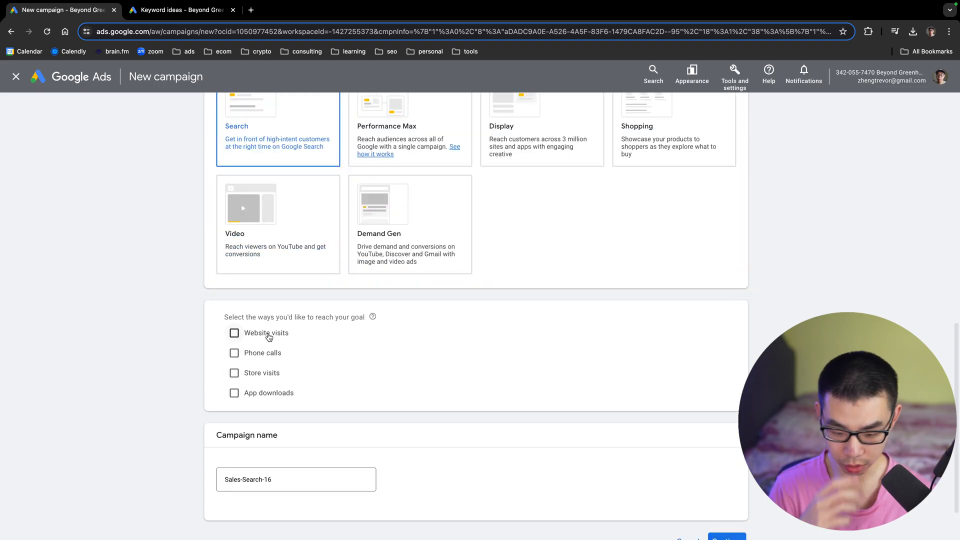
- Name the campaign "Sunray Sauna | Search Text" and continue to its bidding settings
scroll(364, 342, "down", 1)
left_click(290, 420)
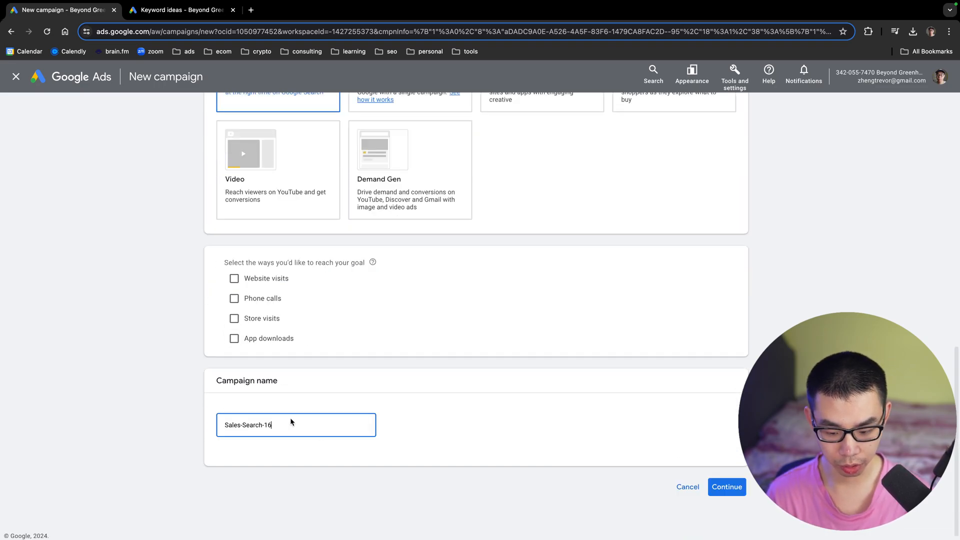
triple_click(298, 428)
type("Sunray")
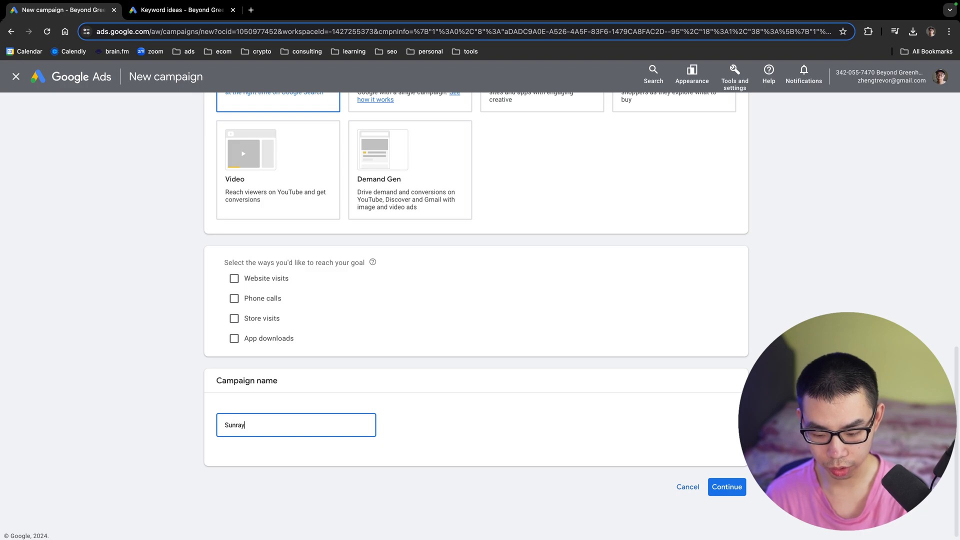
type(" Sauna |")
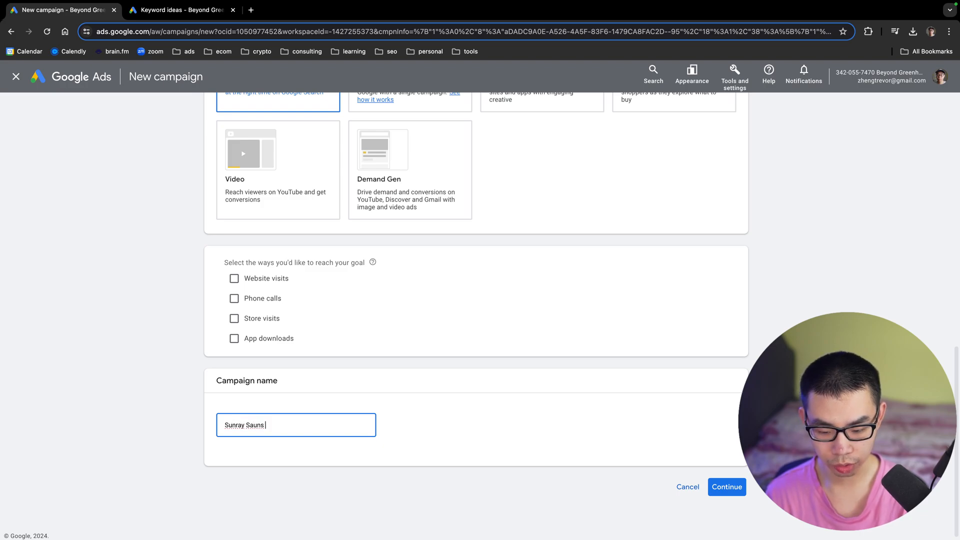
type(" Search Text")
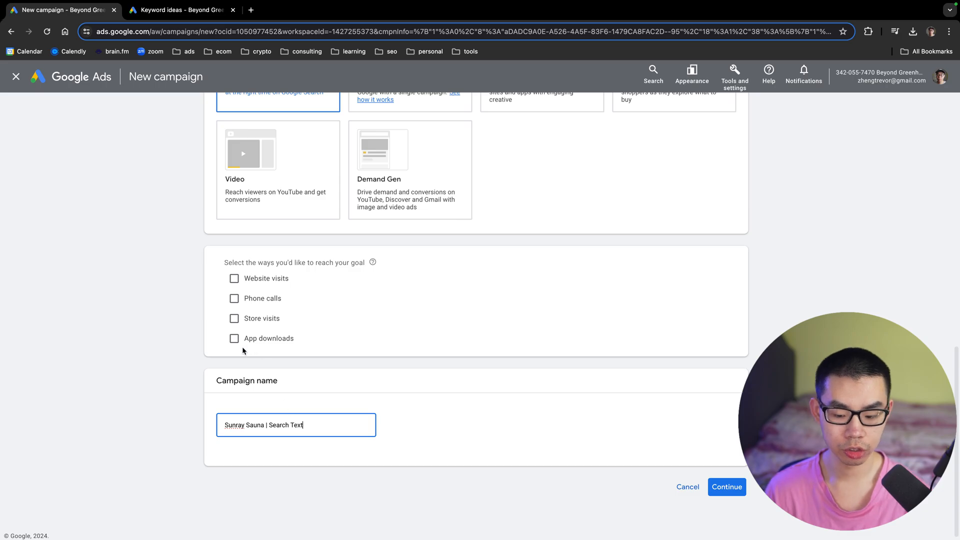
left_click(741, 486)
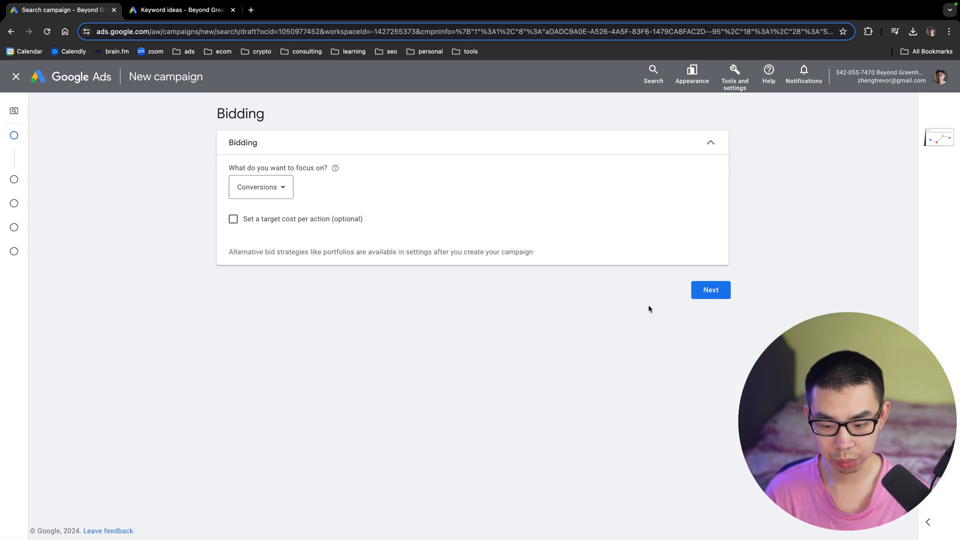
- Accept Conversions as the bidding focus and exclude Google search partners and the Google Display Network
left_click(710, 289)
left_click(313, 227)
left_click(336, 292)
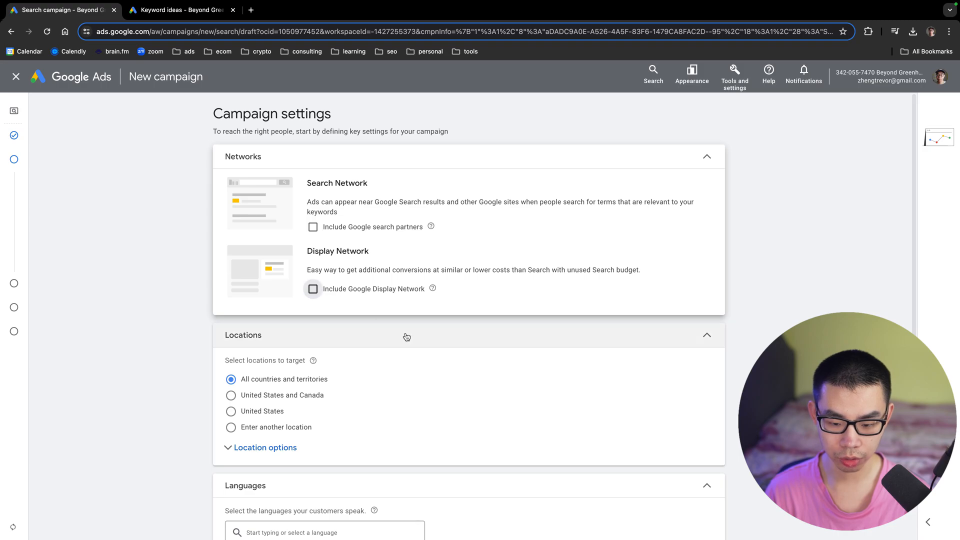
- Choose to enter another location and target the United States for the campaign
scroll(477, 298, "down", 4)
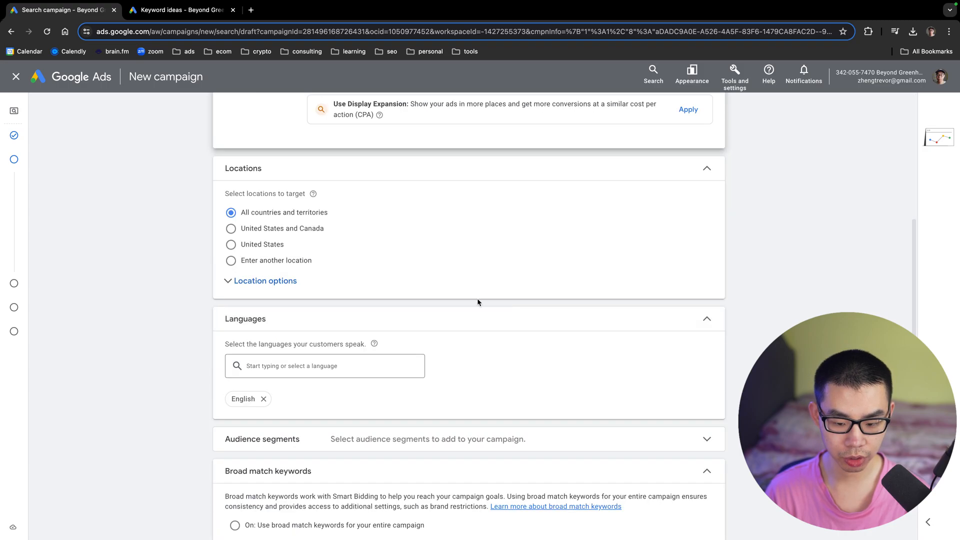
left_click(263, 279)
left_click(262, 261)
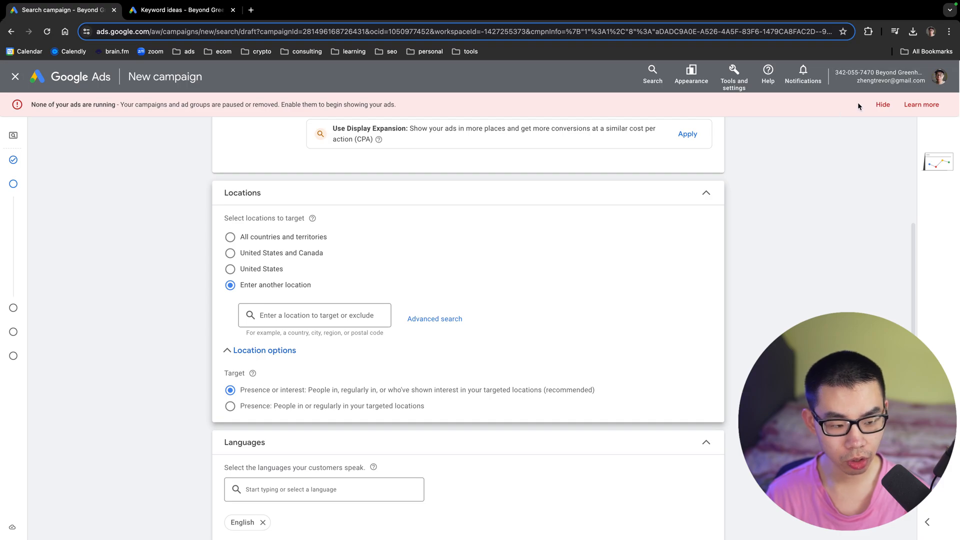
left_click(878, 106)
left_click(342, 314)
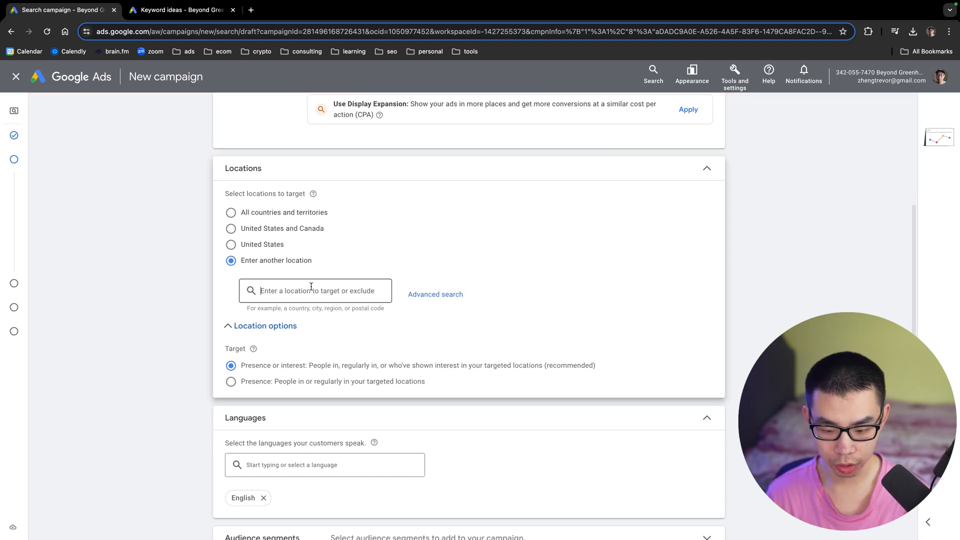
type("United")
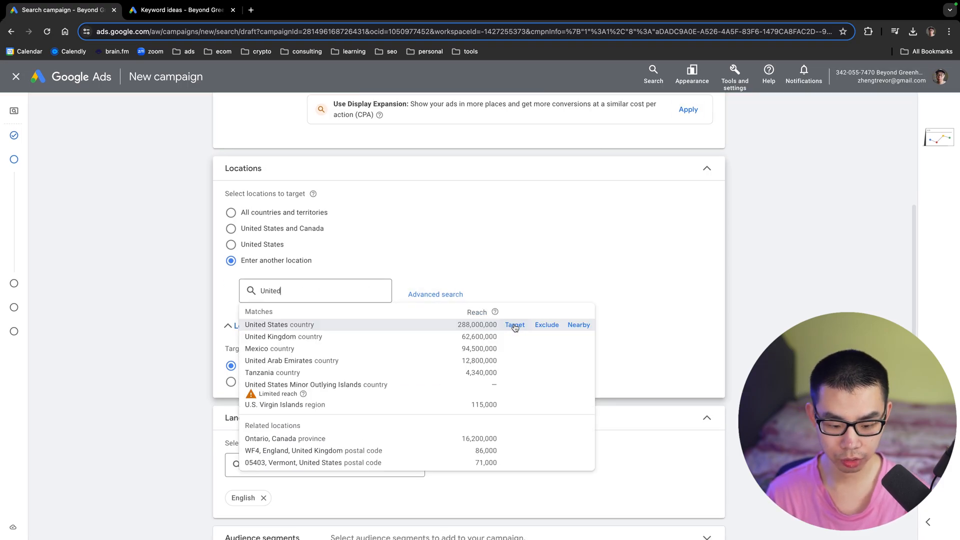
left_click(515, 326)
- Exclude the state of Alaska from the campaign's locations
type("A")
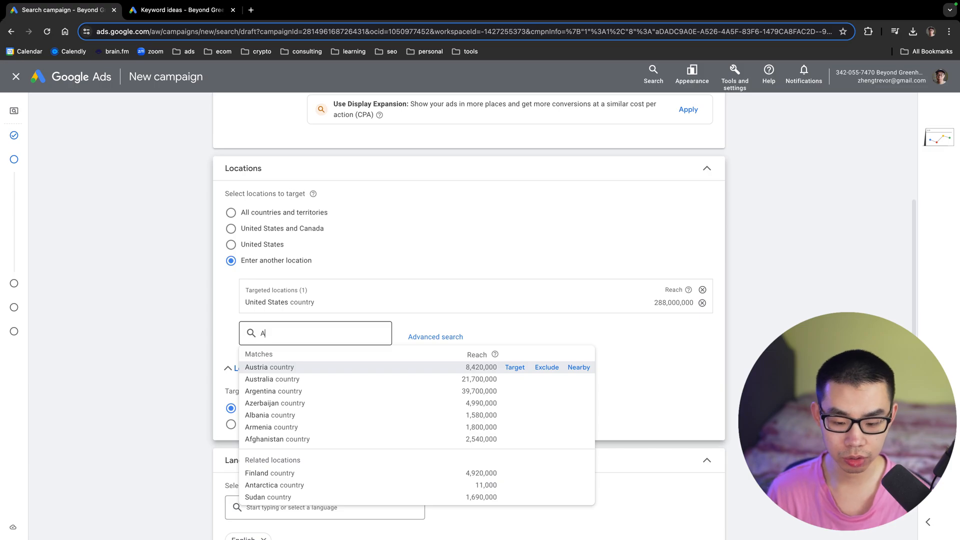
type("laba")
key("alt+BackSpace")
type("ala")
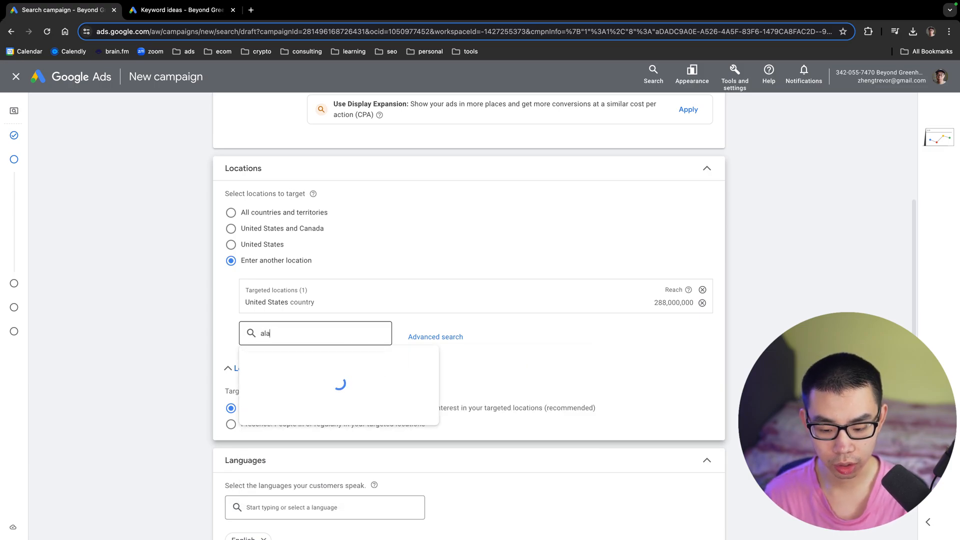
type("ska")
left_click(539, 369)
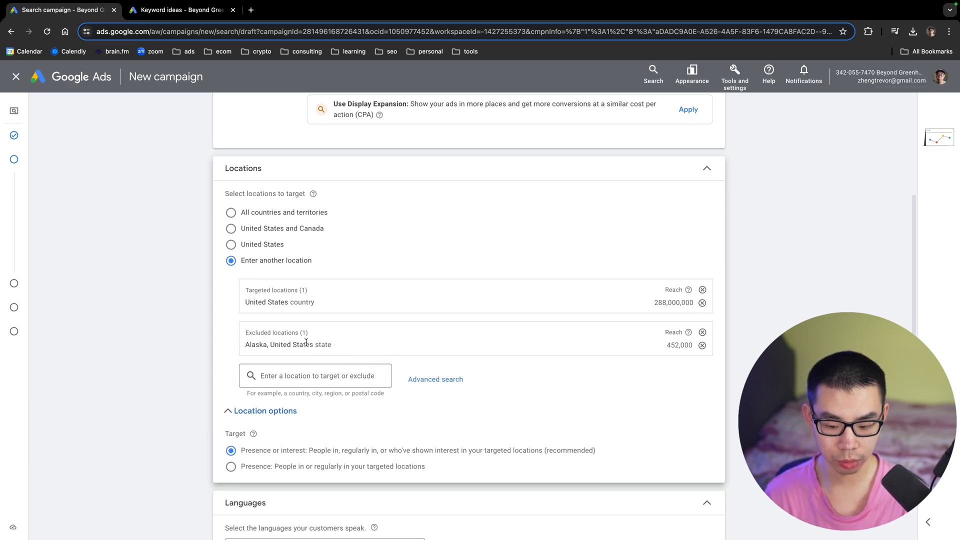
- Exclude Hawaii and the Puerto Rico region from the campaign's locations
type("hawaii")
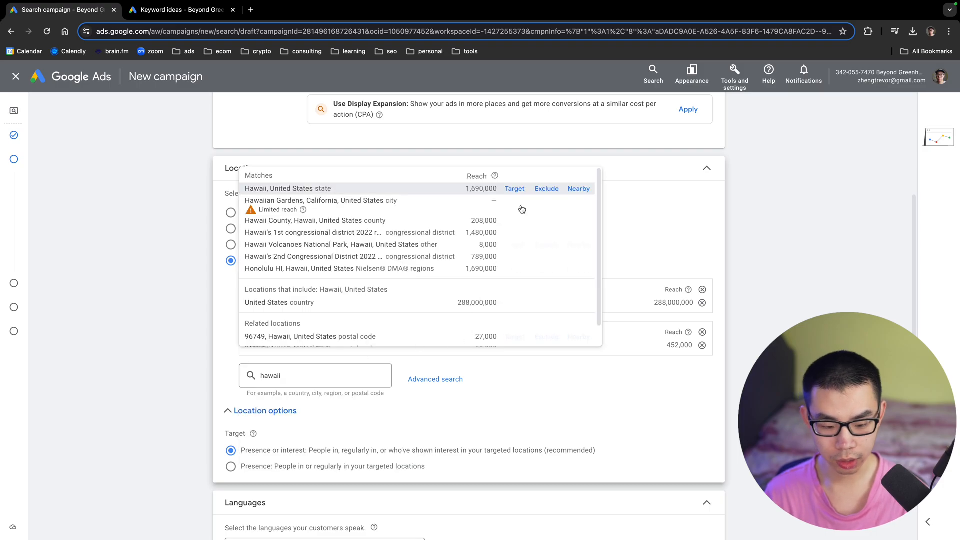
left_click(550, 190)
type("p")
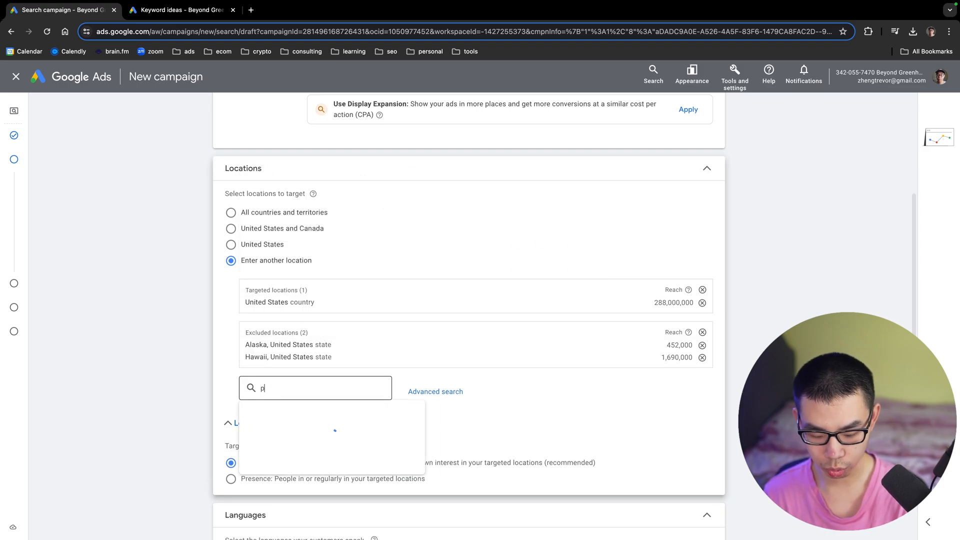
type("uerto rico")
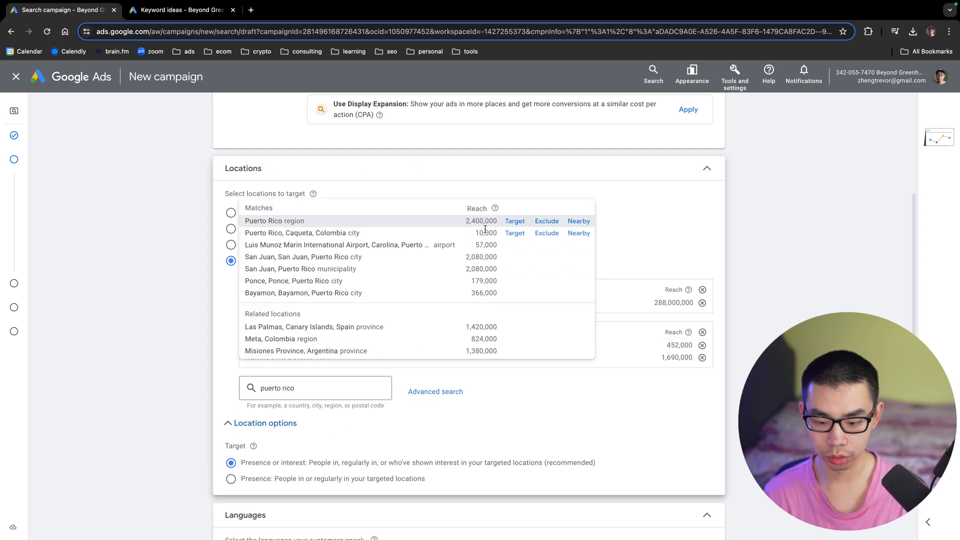
left_click(549, 221)
- Set the location targeting to "Presence: People in or regularly in your targeted locations" and continue to keywords and ads
scroll(307, 419, "down", 1)
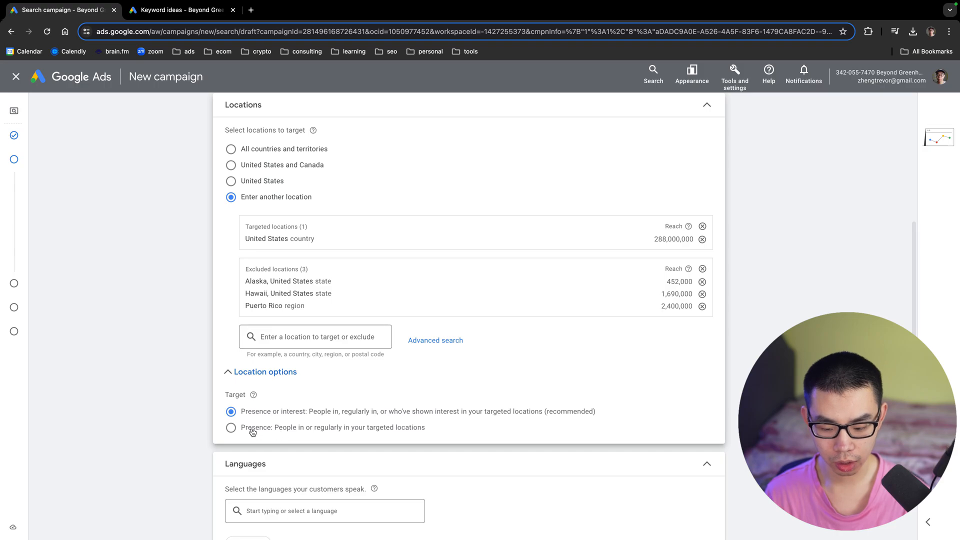
scroll(229, 429, "down", 3)
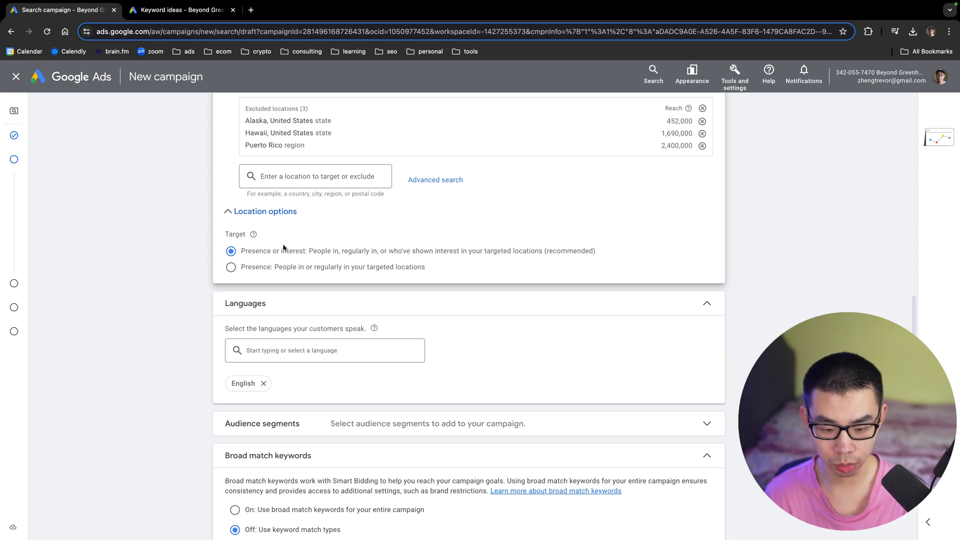
left_click(268, 266)
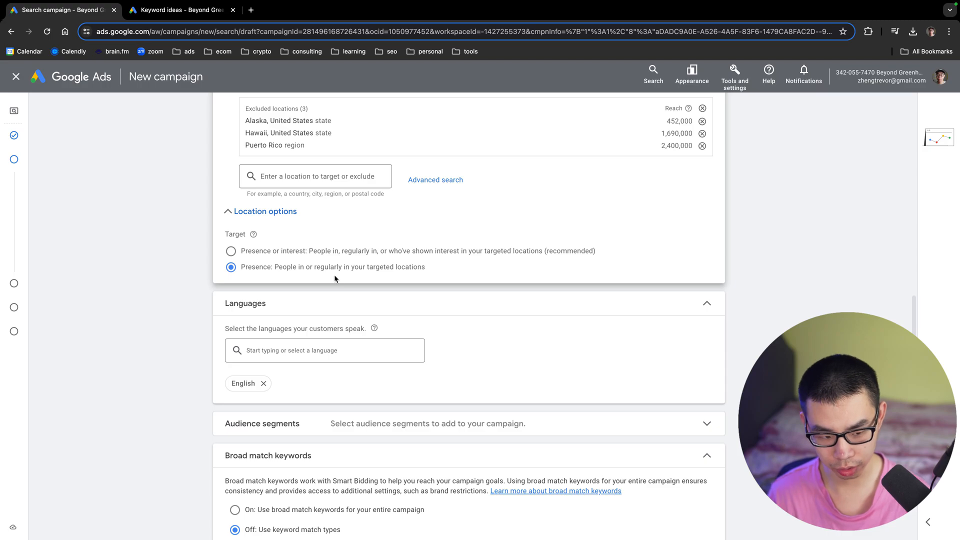
scroll(334, 275, "down", 3)
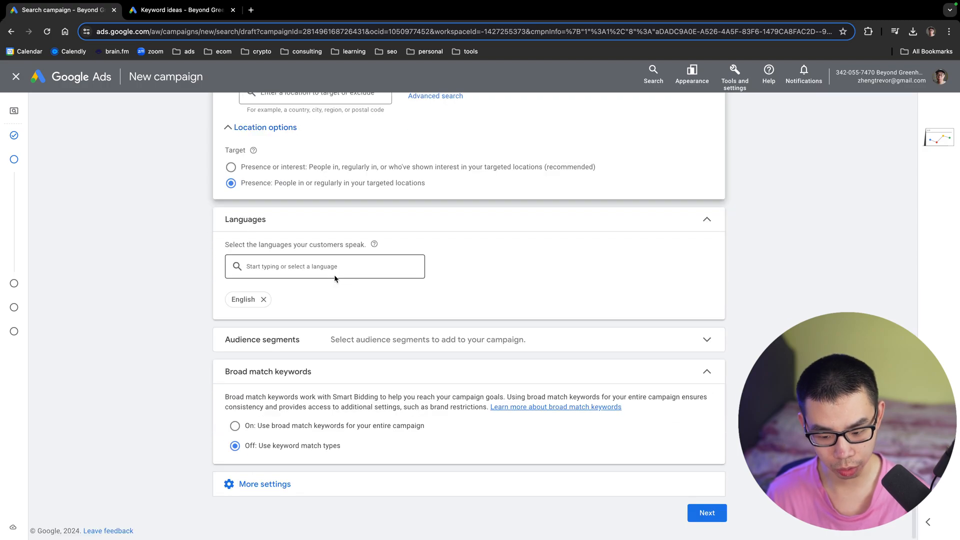
left_click(706, 512)
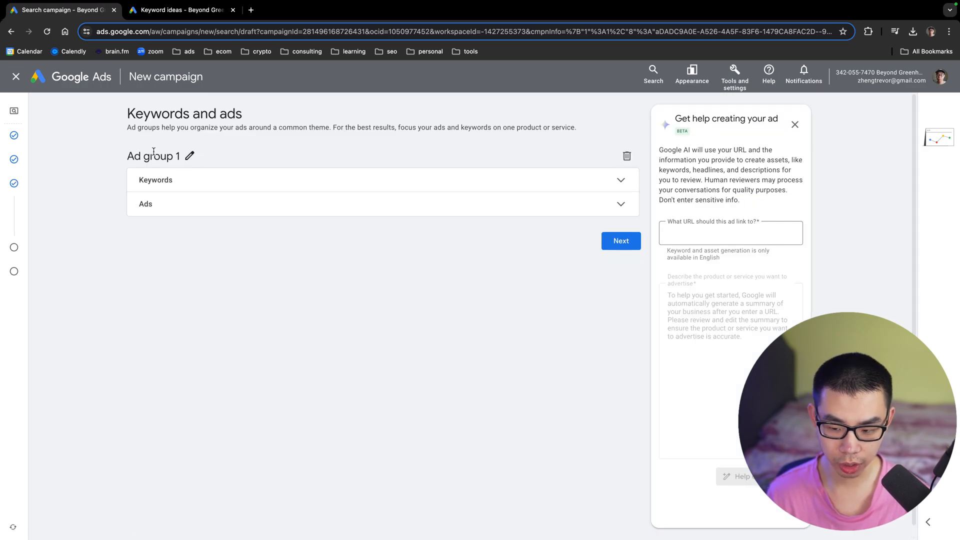
- Clear the selected keyword ideas in Keyword Planner and copy the keyword "sunray sauna" for the ad group name
left_click(187, 157)
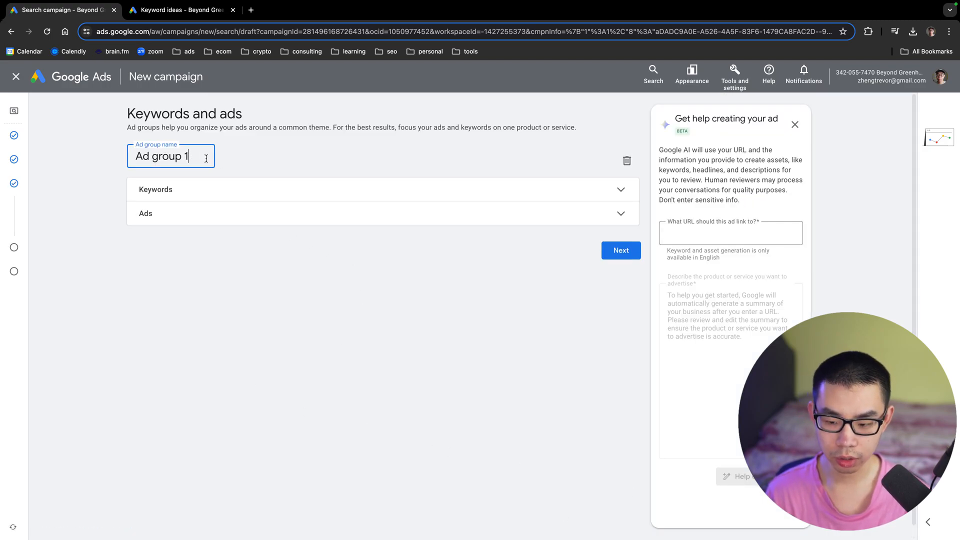
left_click(178, 10)
left_click(87, 328)
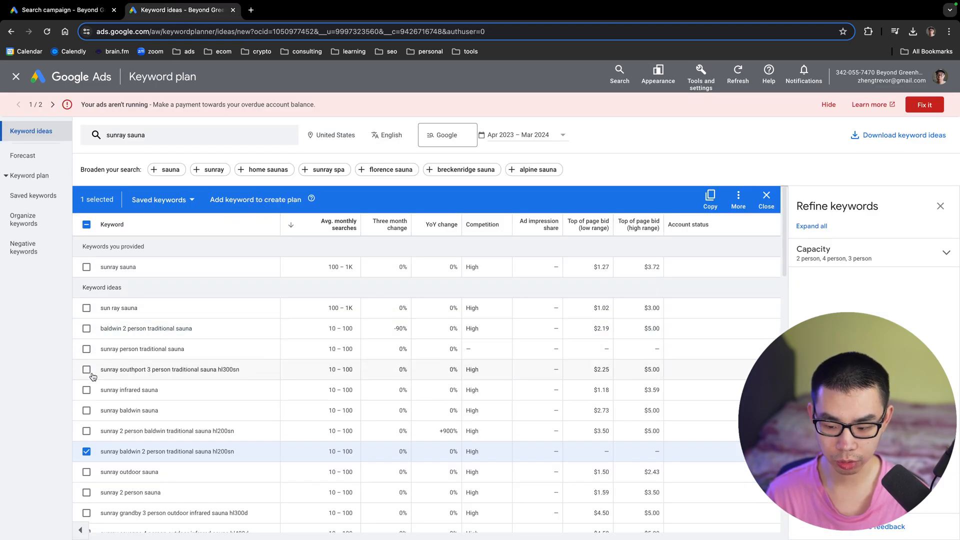
left_click(86, 451)
triple_click(104, 267)
key("super+c")
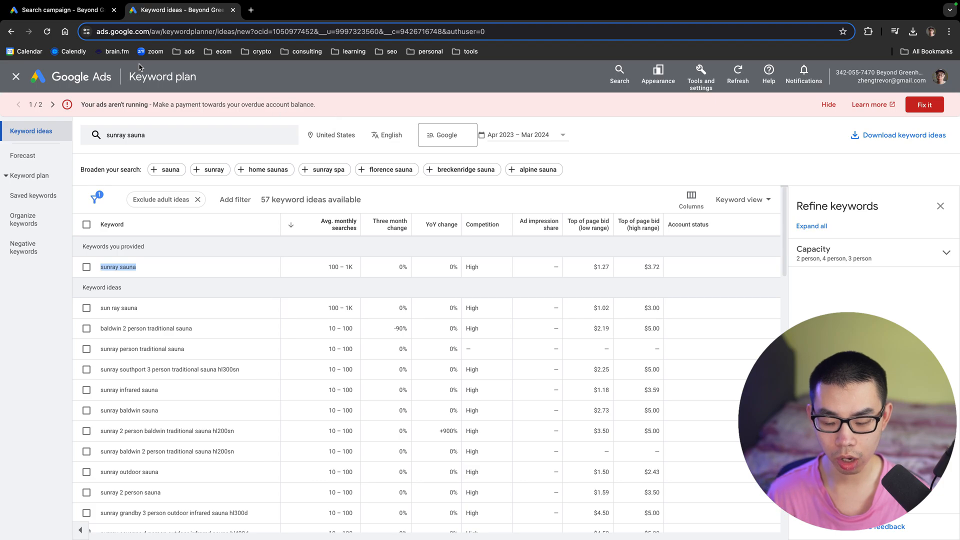
- Rename Ad group 1 as "Sunray Sauna" in the campaign draft
left_click(83, 12)
left_click(190, 157)
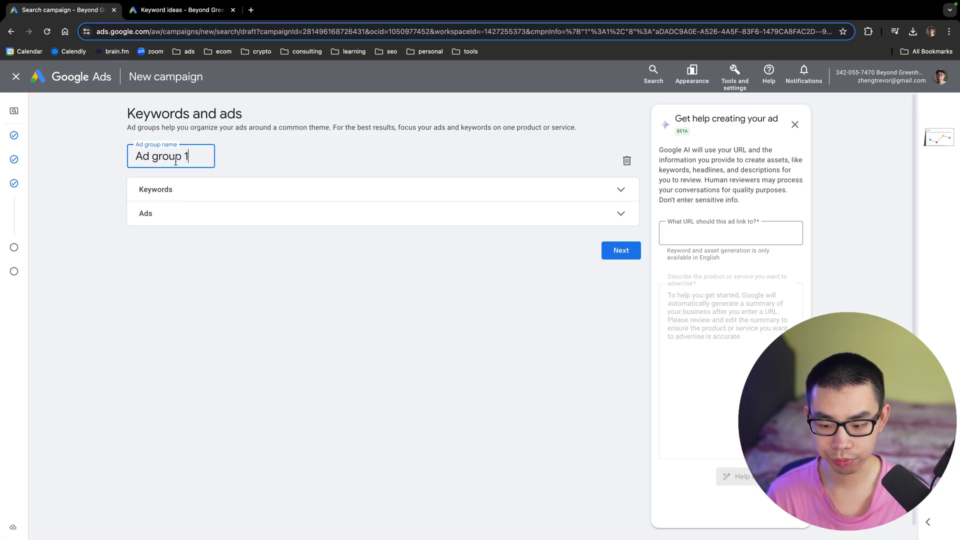
key("super+a")
key("super+v")
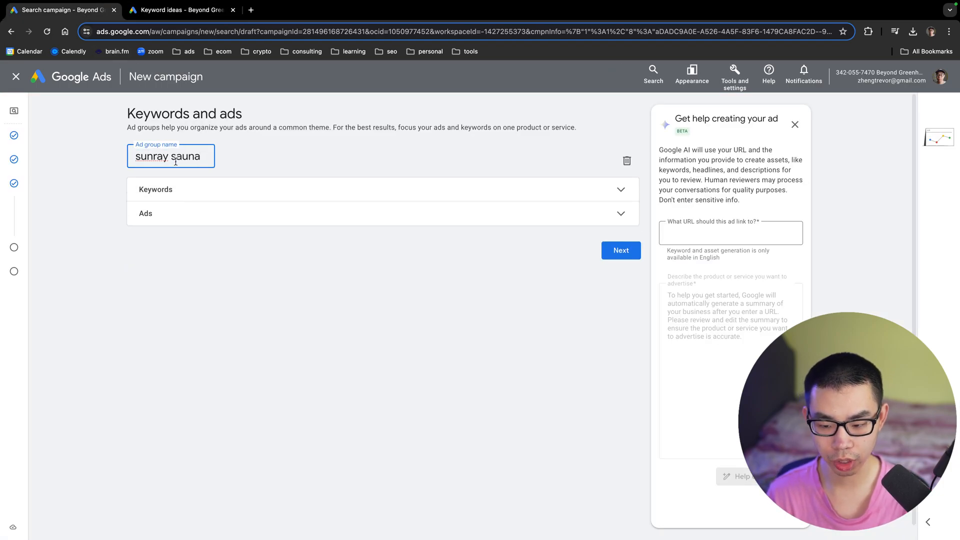
left_click(140, 157)
key("BackSpace")
type("S")
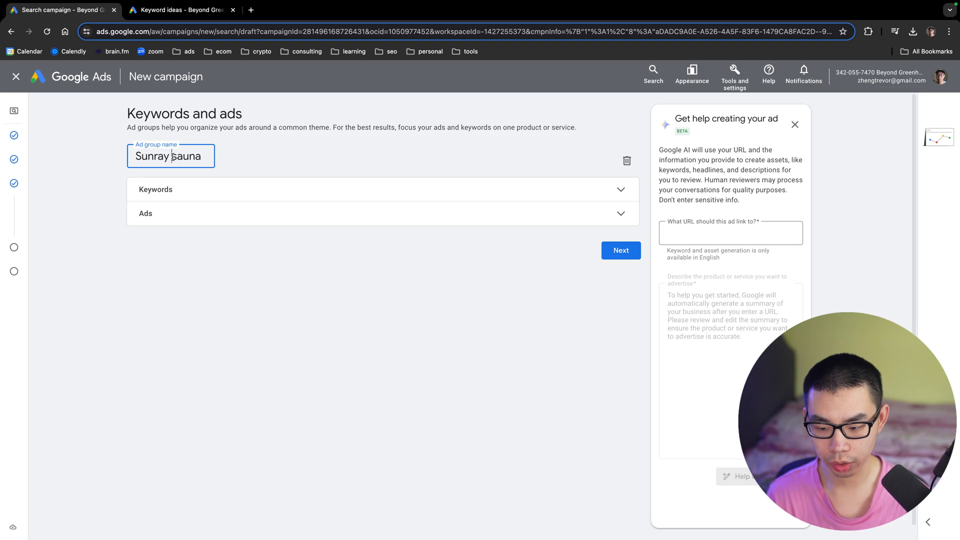
key("BackSpace")
type("S")
left_click(251, 250)
left_click(188, 186)
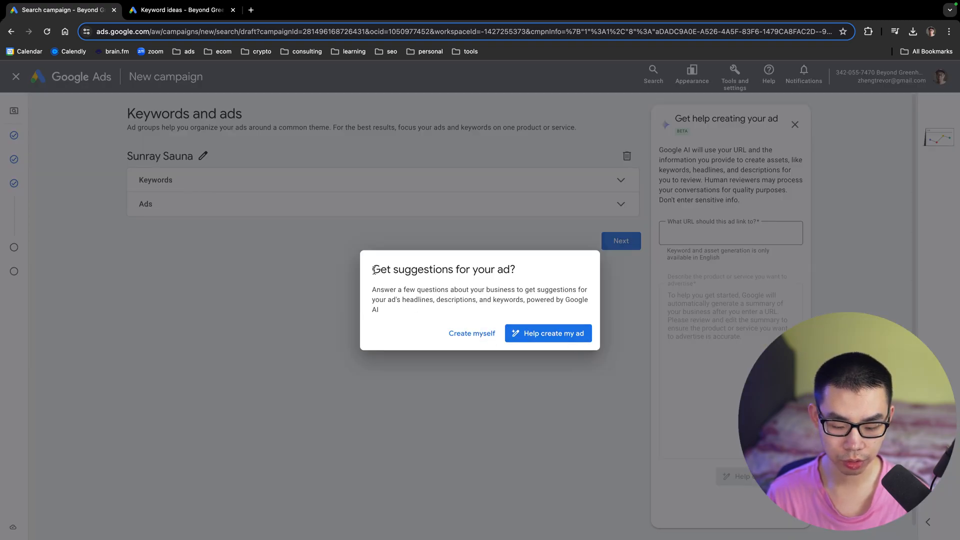
left_click_drag(374, 270, 536, 272)
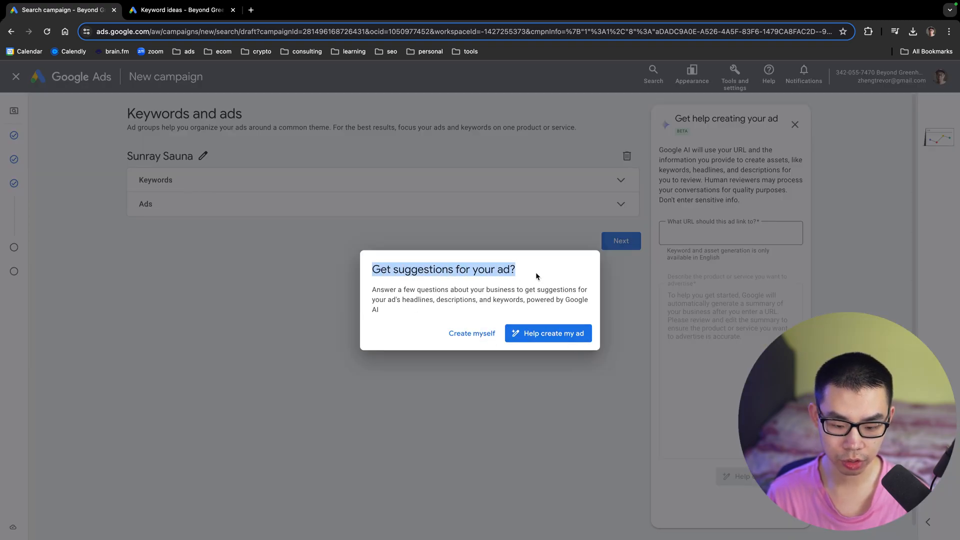
left_click(536, 334)
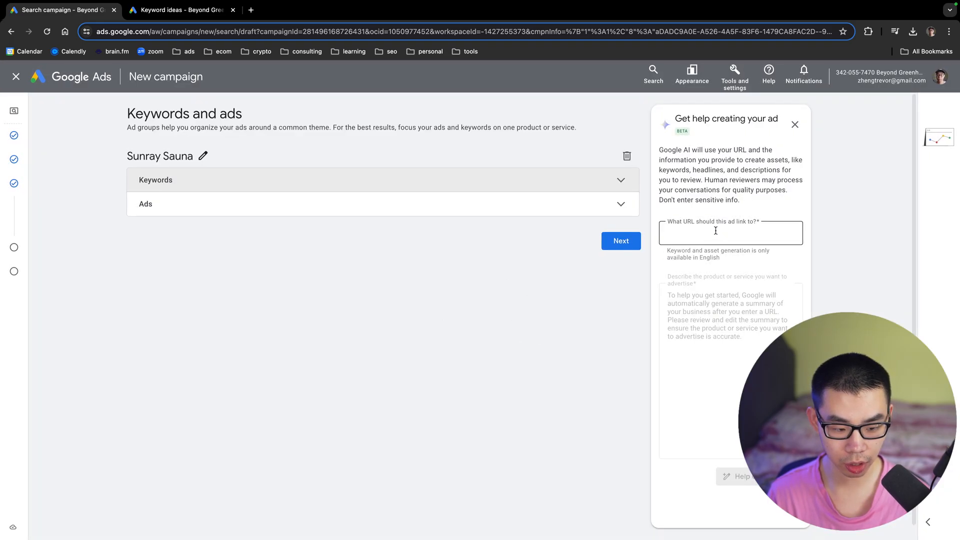
- Expand the ad group's keywords, choosing to create the ad without AI suggestions, and start the keyword entry
left_click(226, 180)
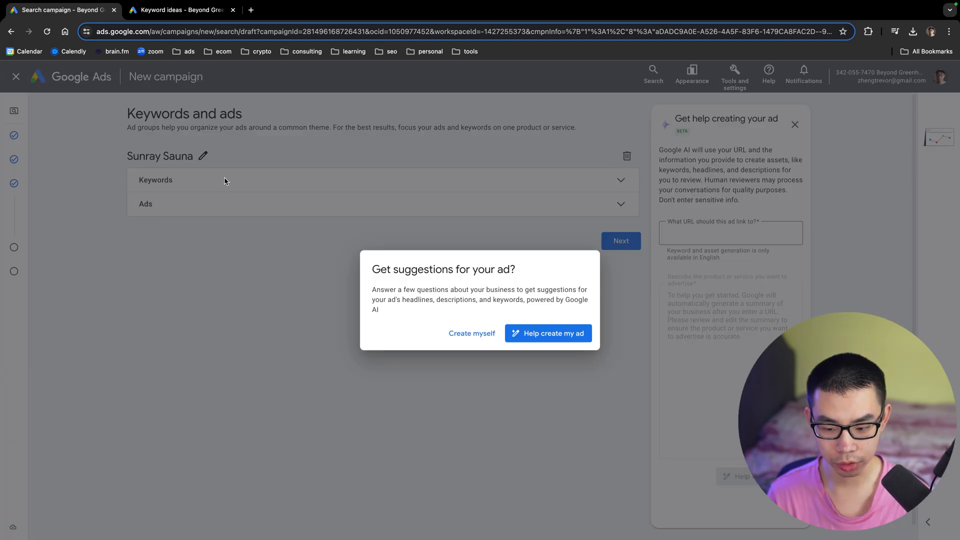
left_click(470, 334)
scroll(278, 315, "down", 2)
left_click(247, 328)
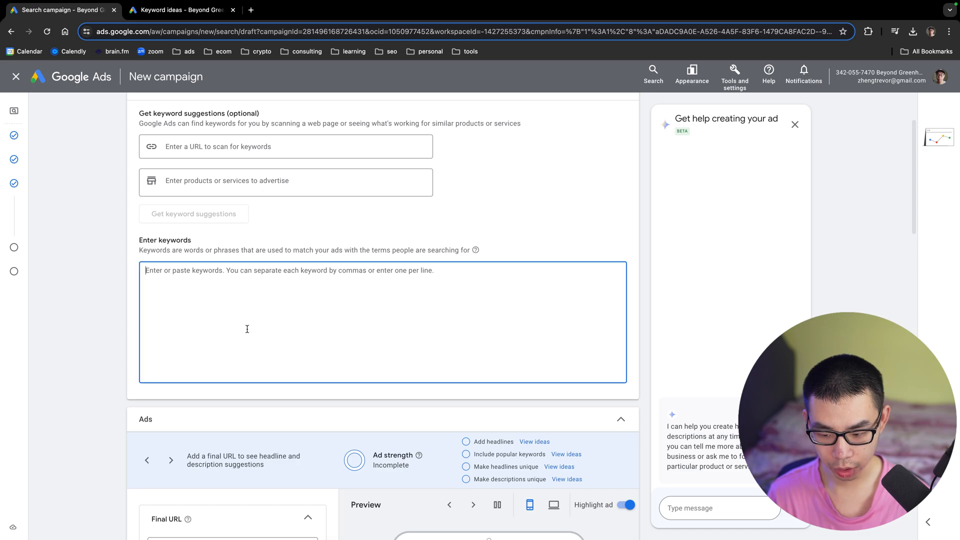
- Add "sunray sauna" in quotation marks as the ad group's phrase match keyword
left_click(180, 10)
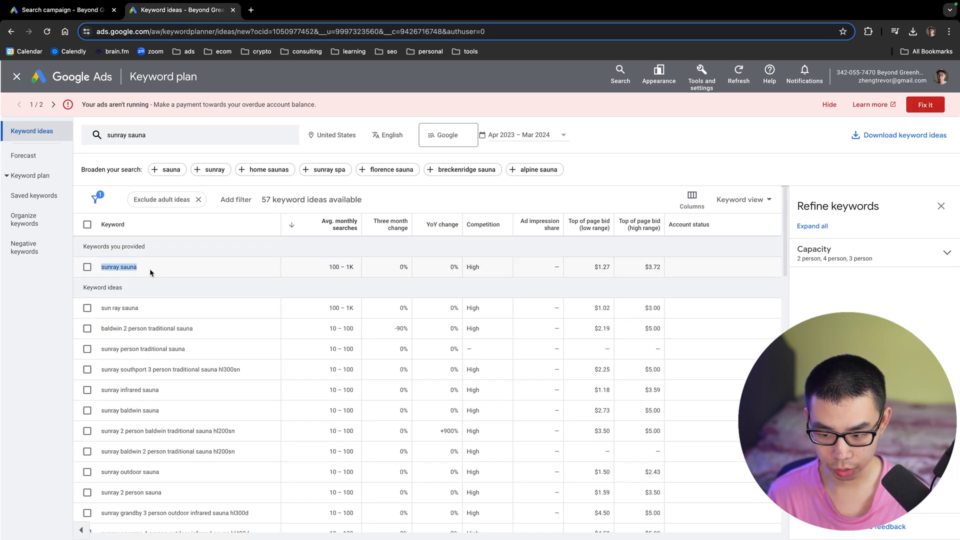
left_click(91, 9)
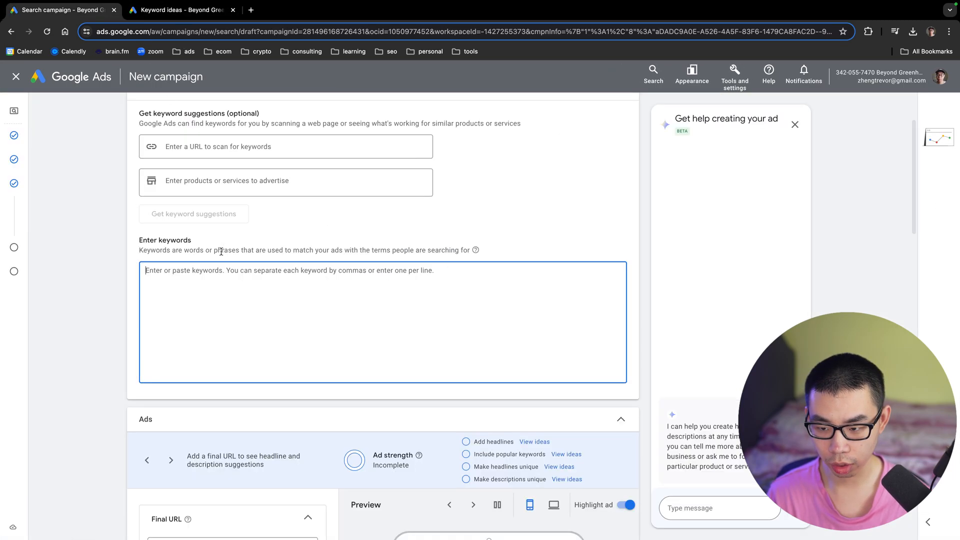
type("\"")
key("super+v")
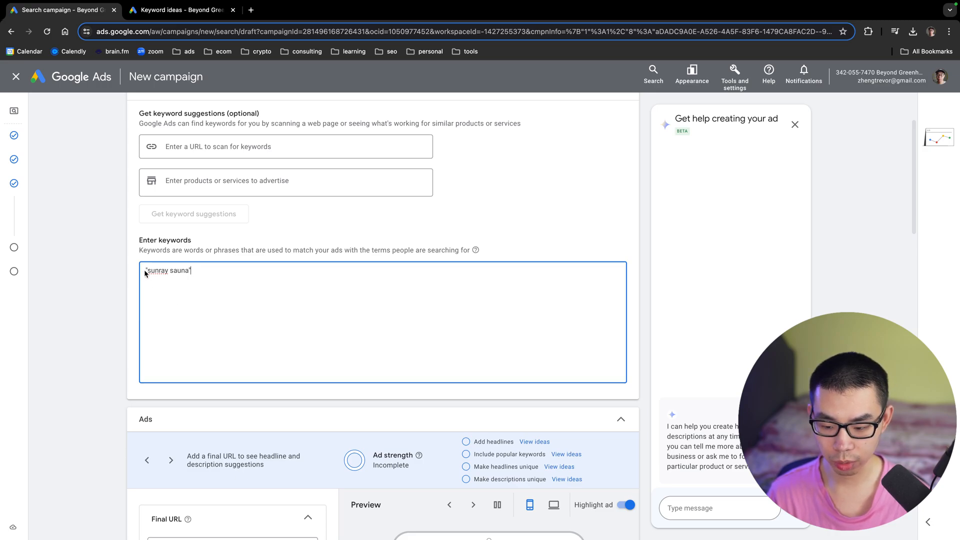
left_click_drag(194, 248, 140, 249)
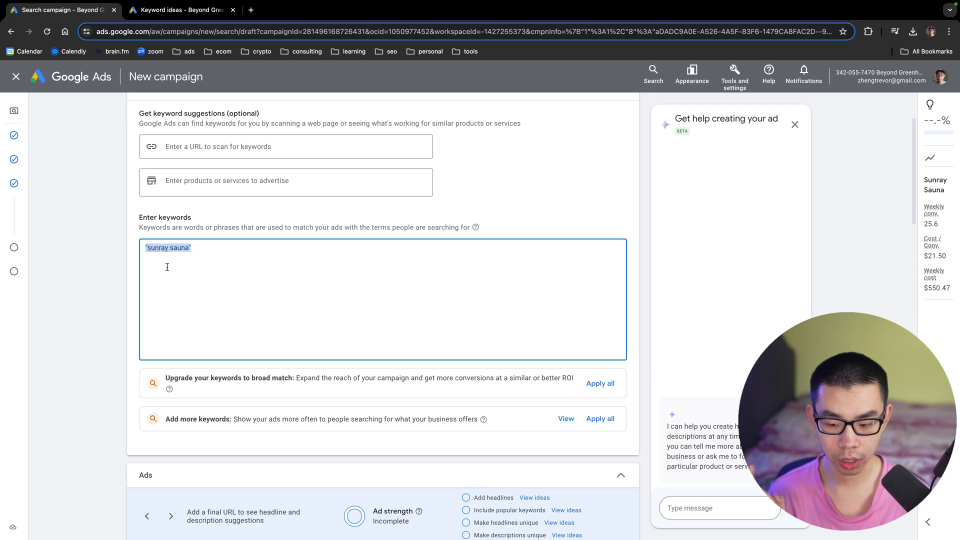
- Review the keyword ideas in Keyword Planner and copy the keyword "sunray infrared sauna"
left_click(201, 19)
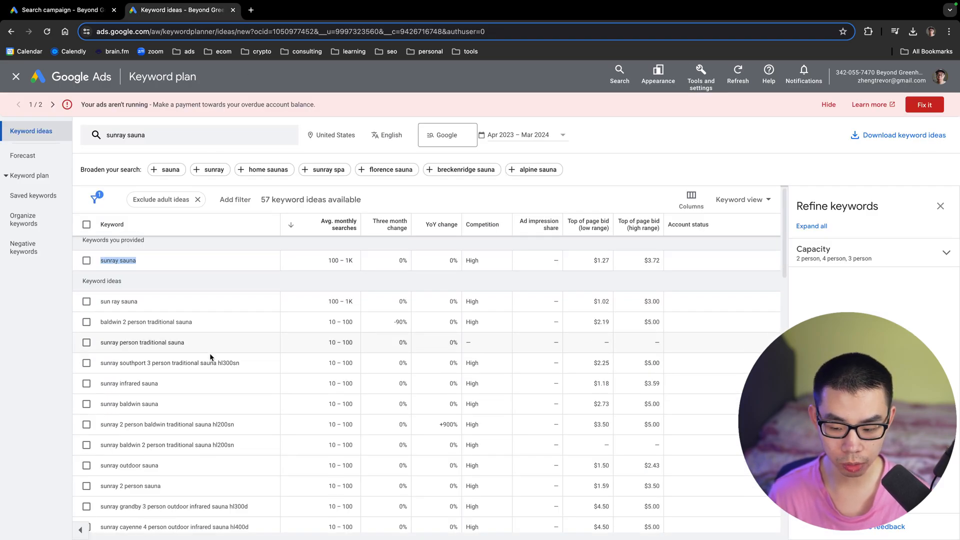
scroll(209, 353, "down", 1)
left_click_drag(100, 288, 156, 290)
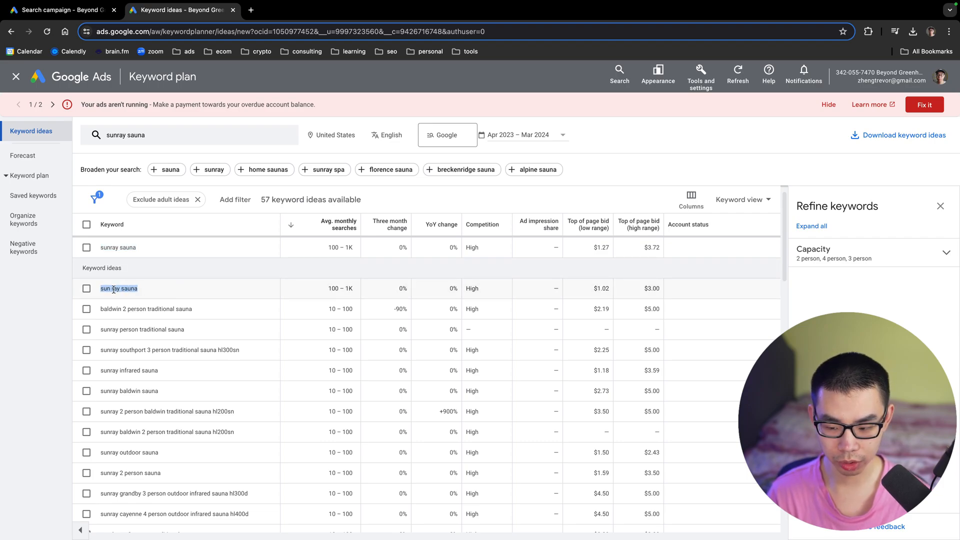
left_click_drag(100, 290, 110, 290)
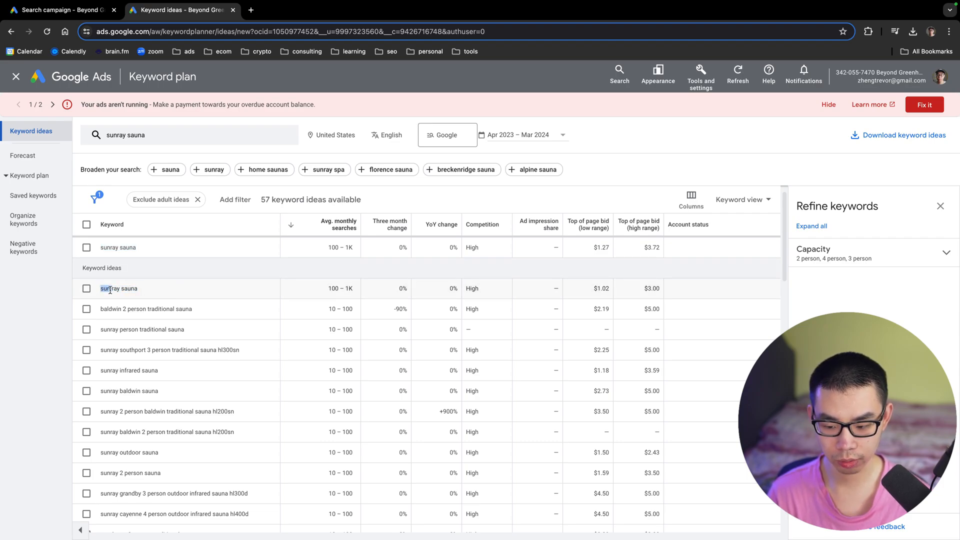
scroll(124, 302, "down", 2)
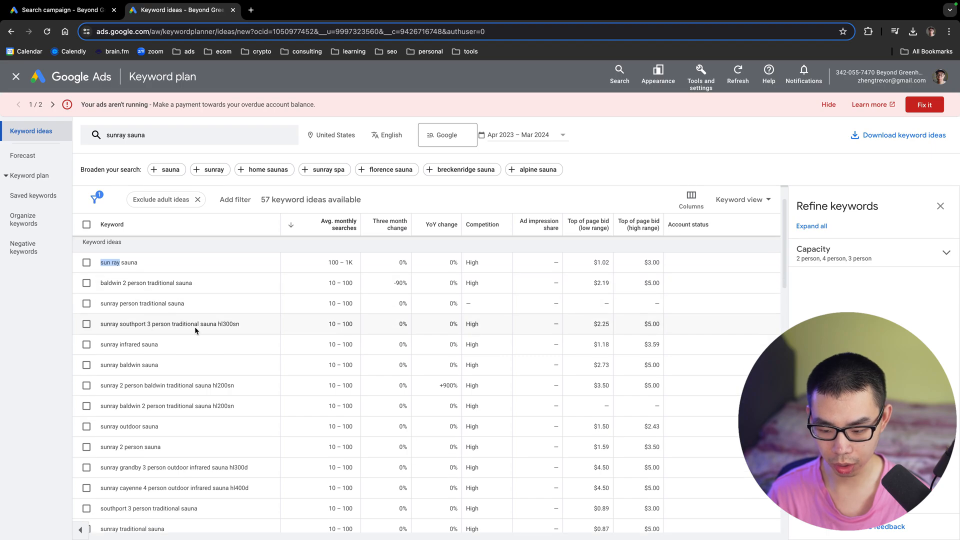
left_click_drag(101, 345, 204, 345)
key("super+c")
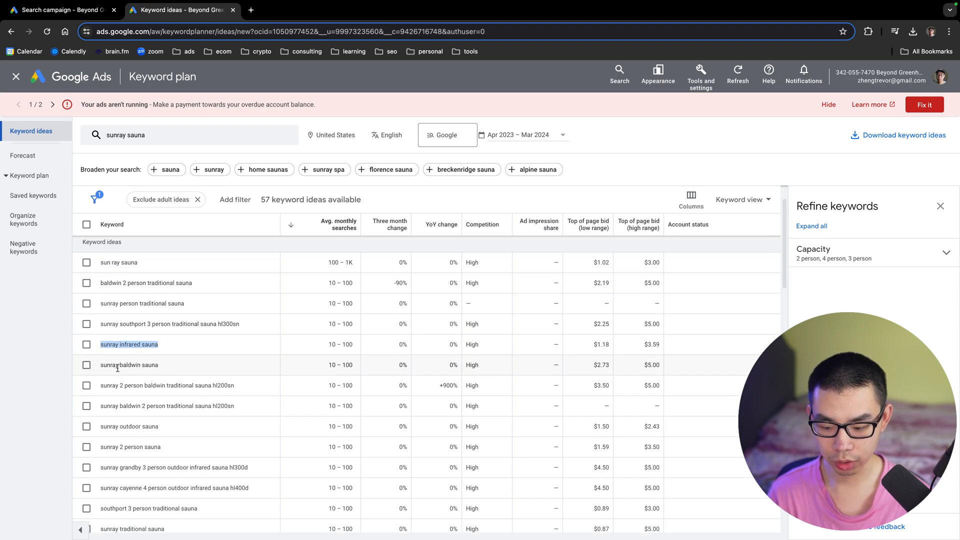
- Paste the copied "sunray infrared sauna" in quotation marks as the ad group's second phrase match keyword
scroll(120, 383, "down", 1)
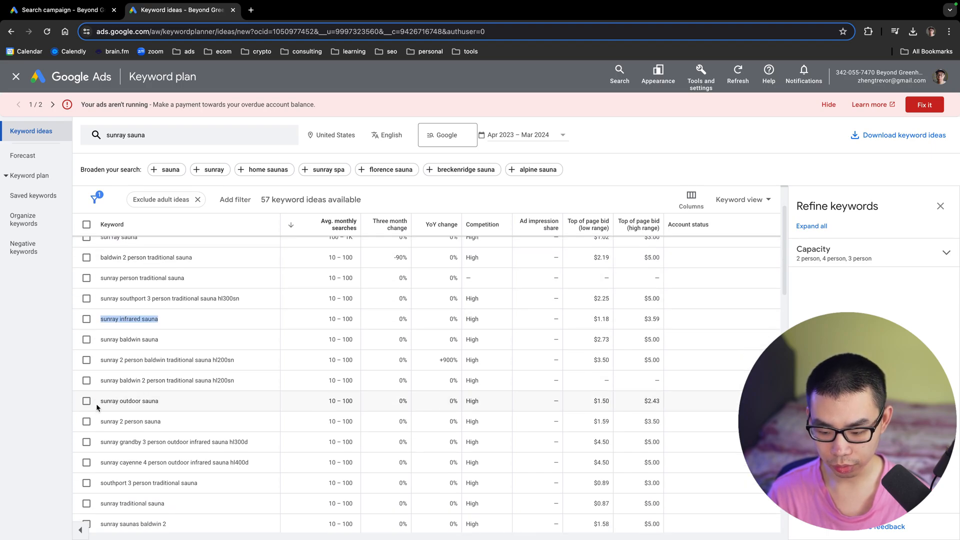
left_click(80, 15)
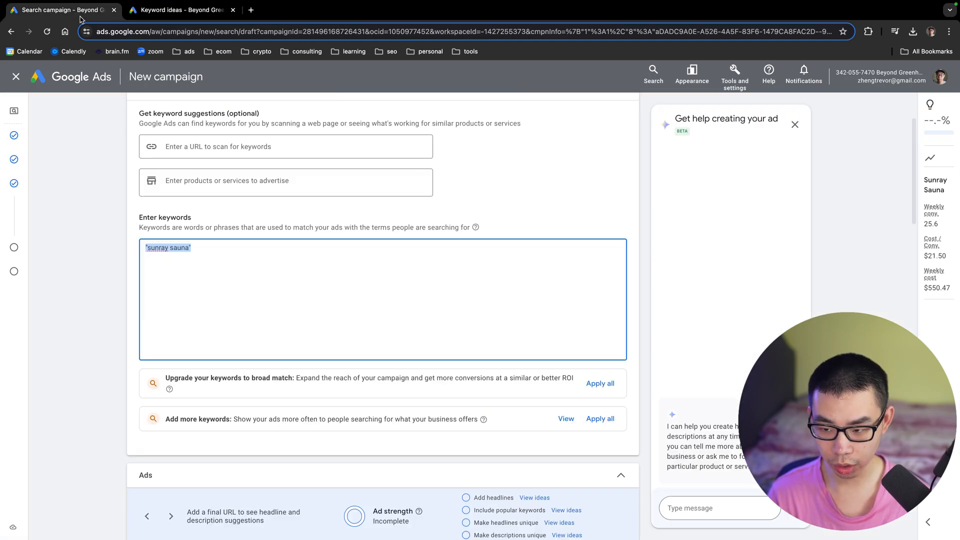
left_click(245, 285)
key("Return")
type("\"")
key("super+v")
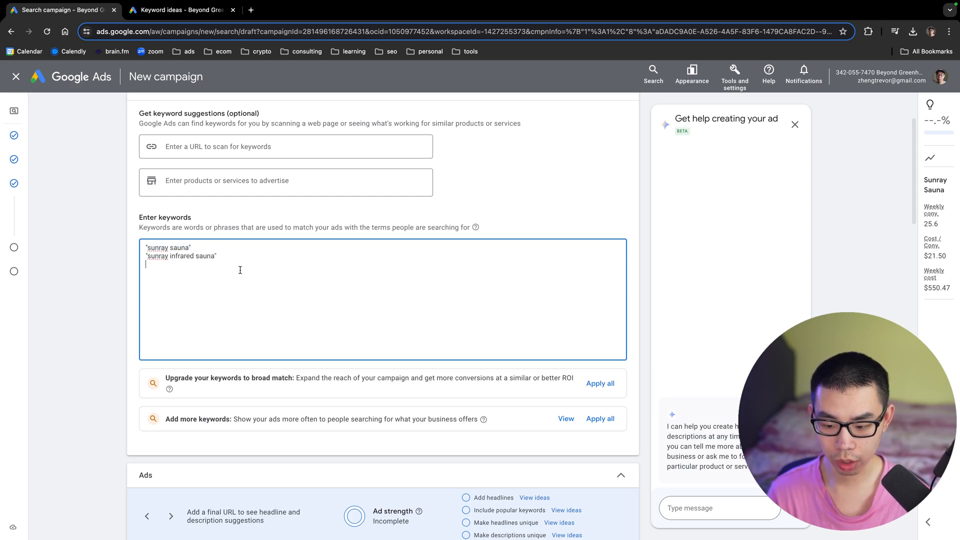
- Copy "sunray outdoor sauna" from the Keyword Planner ideas and add it in quotation marks to the ad group's keywords
left_click(180, 10)
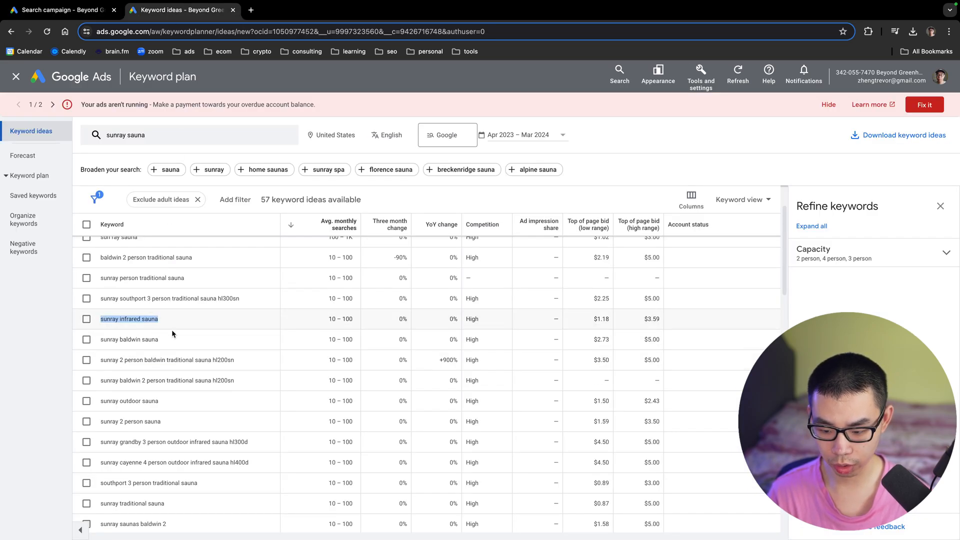
left_click_drag(99, 401, 182, 401)
key("ctrl+c")
left_click(70, 10)
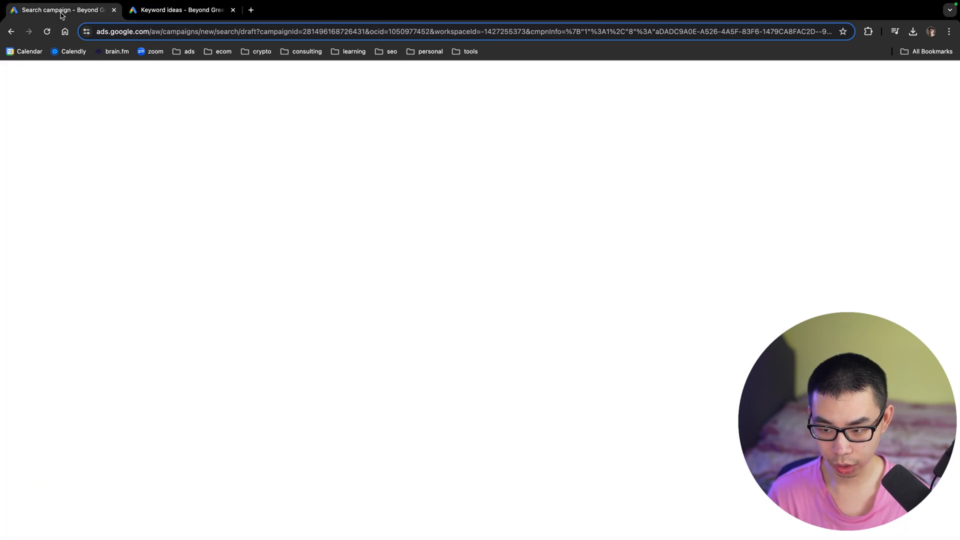
key("ctrl+v")
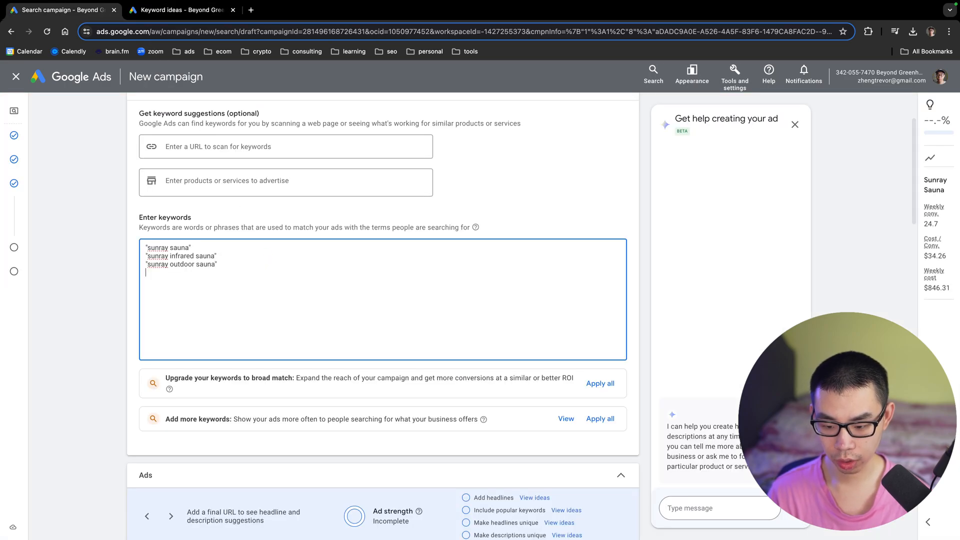
- Mark "sunray traditional sauna" in the Keyword Planner ideas and look through the rest of the list for relevant Sunray keywords
left_click(183, 10)
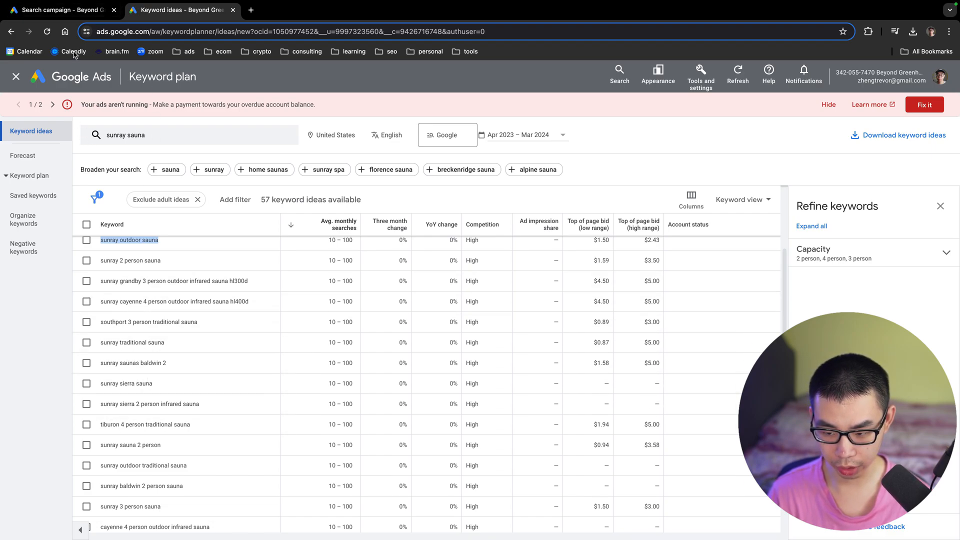
left_click(86, 342)
scroll(84, 350, "down", 2)
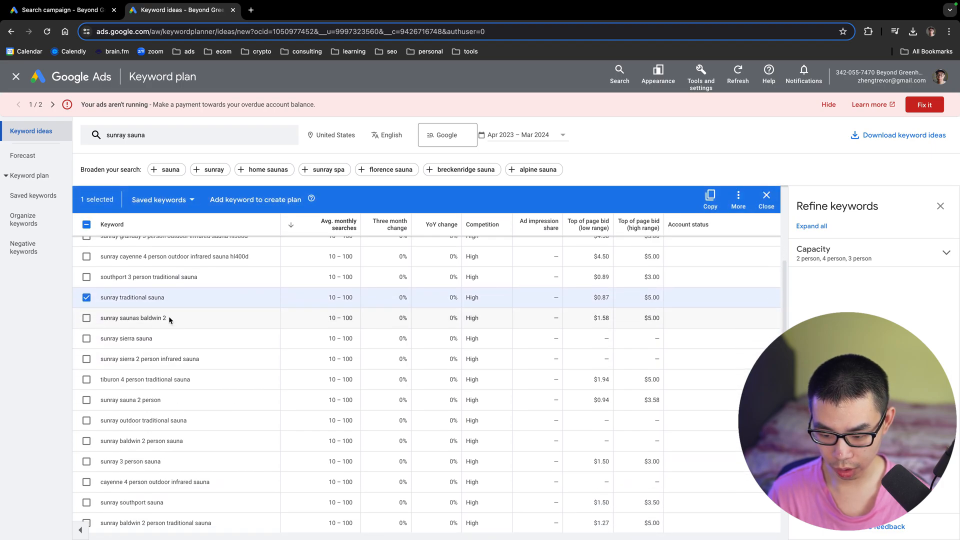
scroll(170, 325, "down", 3)
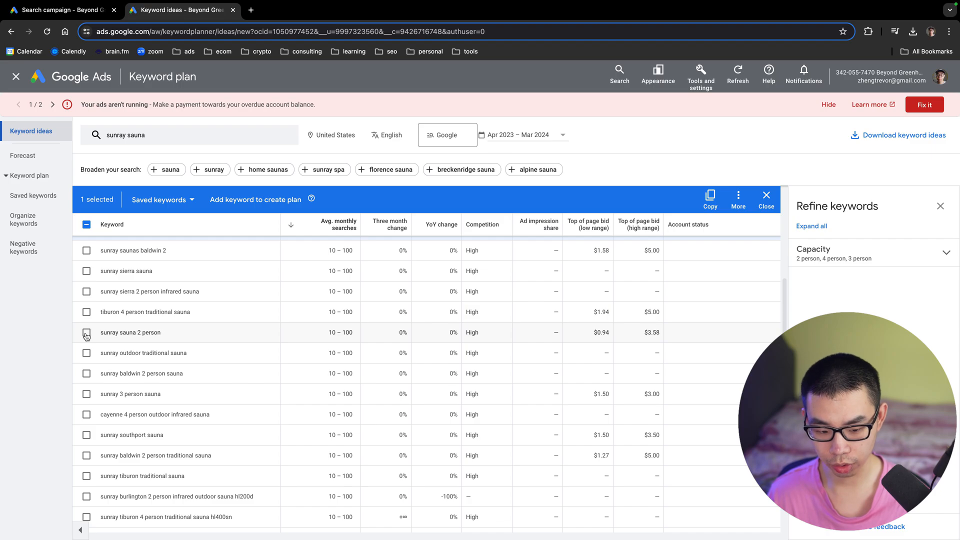
scroll(105, 424, "down", 10)
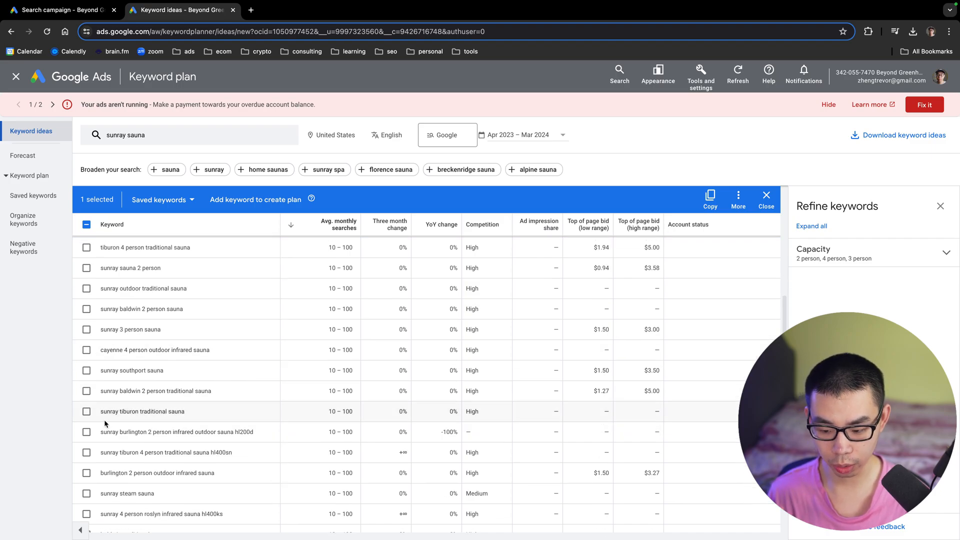
scroll(104, 424, "down", 1)
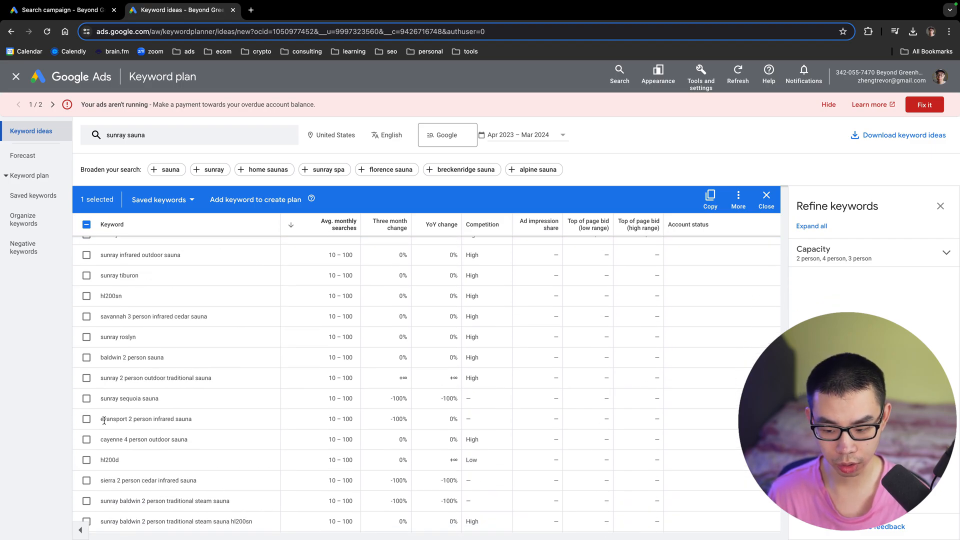
scroll(105, 420, "down", 4)
scroll(94, 358, "up", 5)
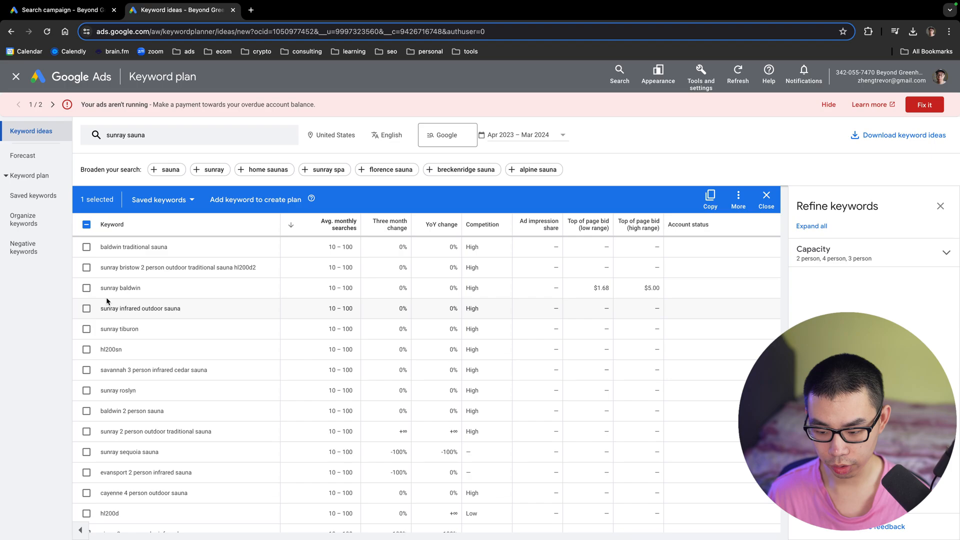
left_click(89, 353)
left_click(86, 267)
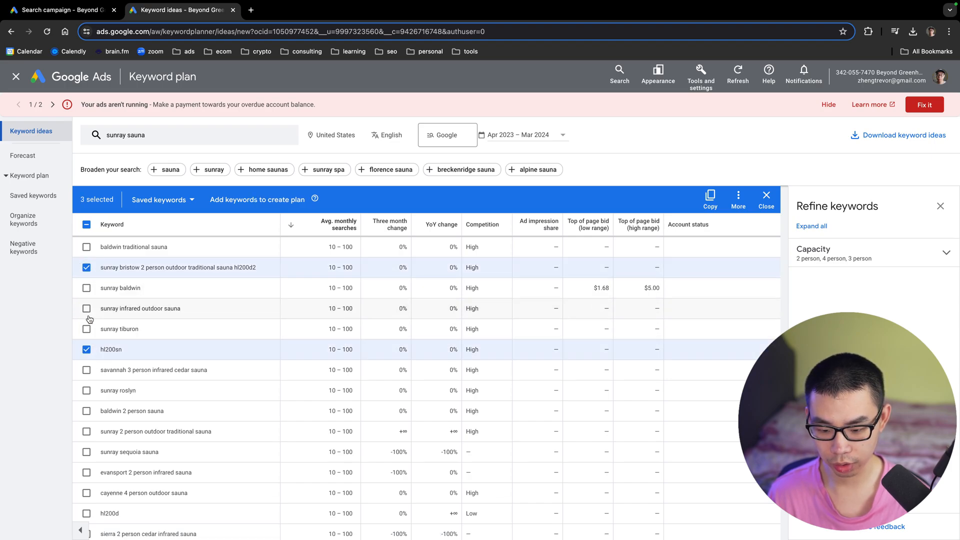
left_click(82, 351)
left_click(89, 269)
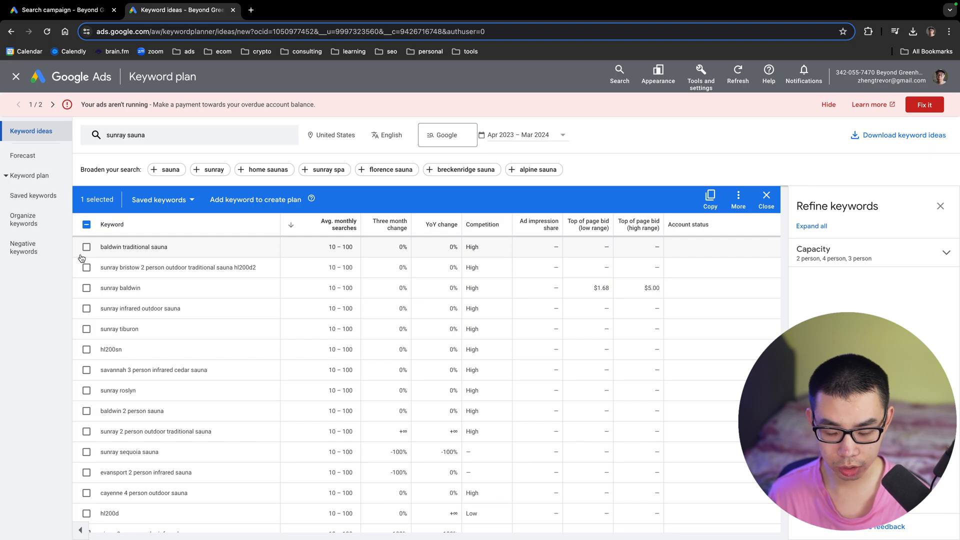
scroll(47, 193, "right", 1)
scroll(55, 140, "left", 1)
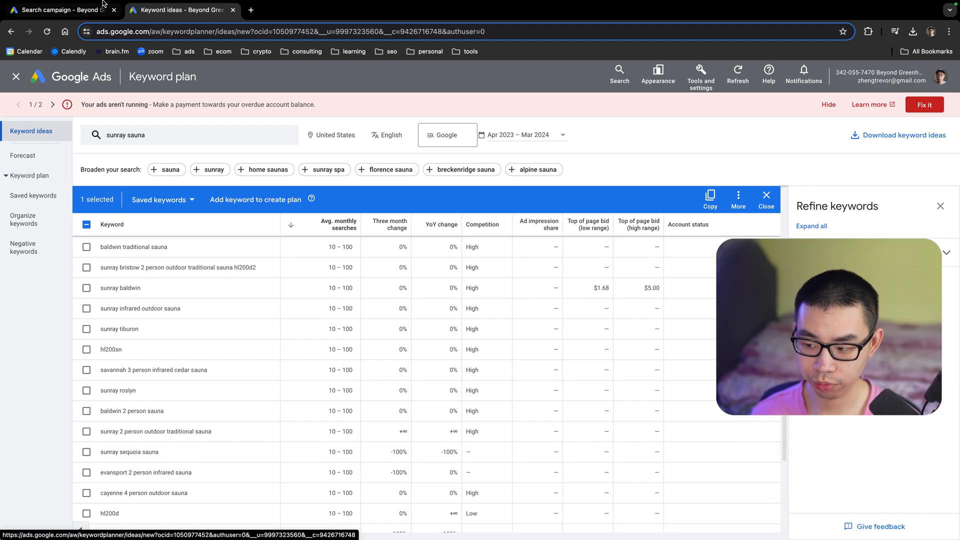
left_click(83, 11)
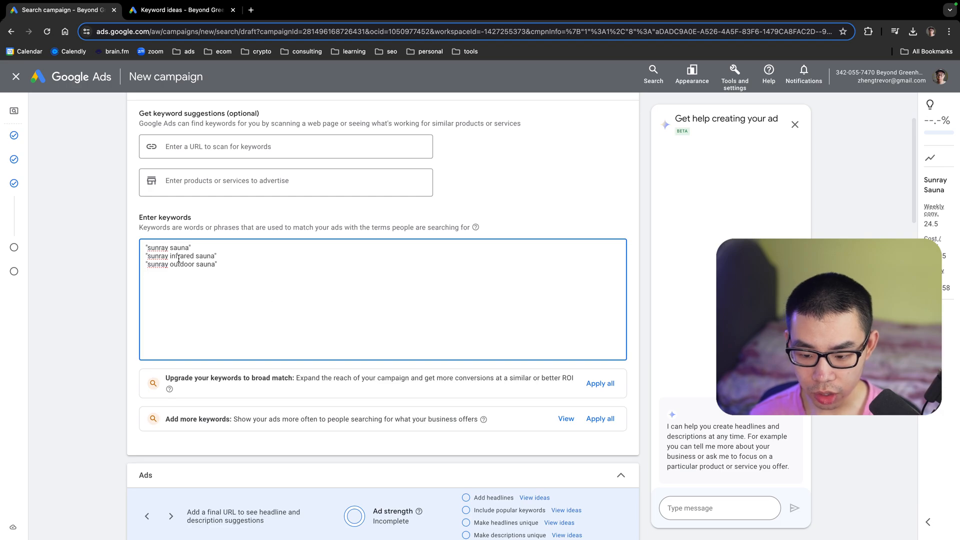
key("ctrl+a")
scroll(493, 317, "down", 4)
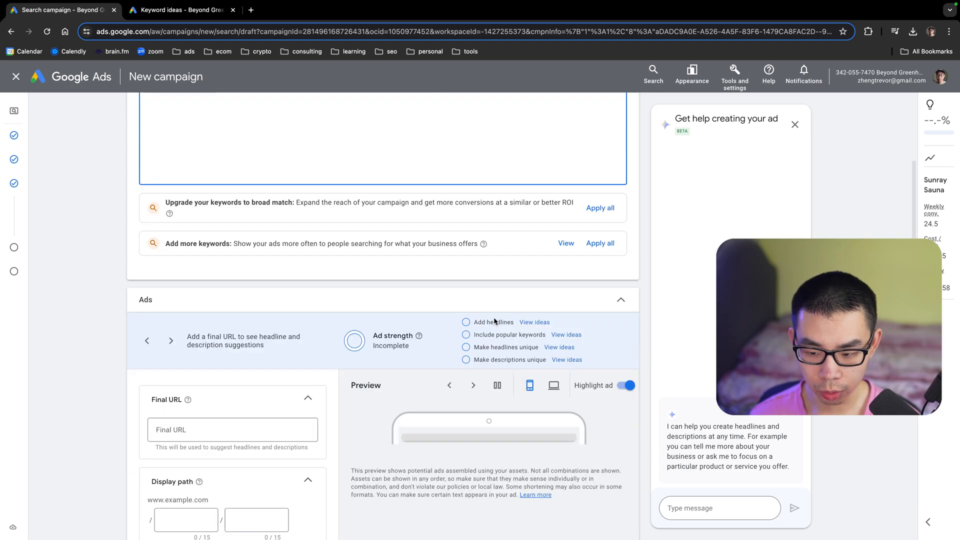
left_click(259, 376)
scroll(282, 370, "down", 2)
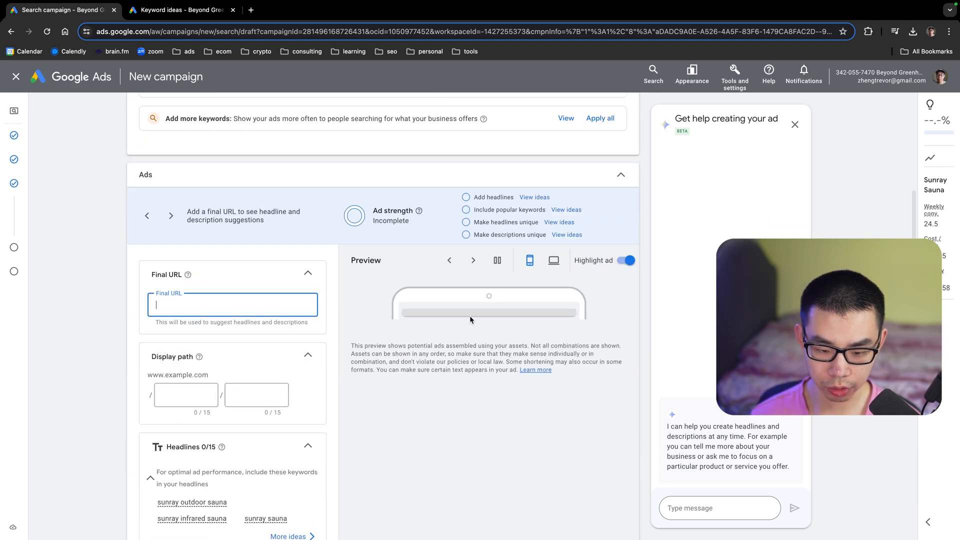
type("ww.store.com")
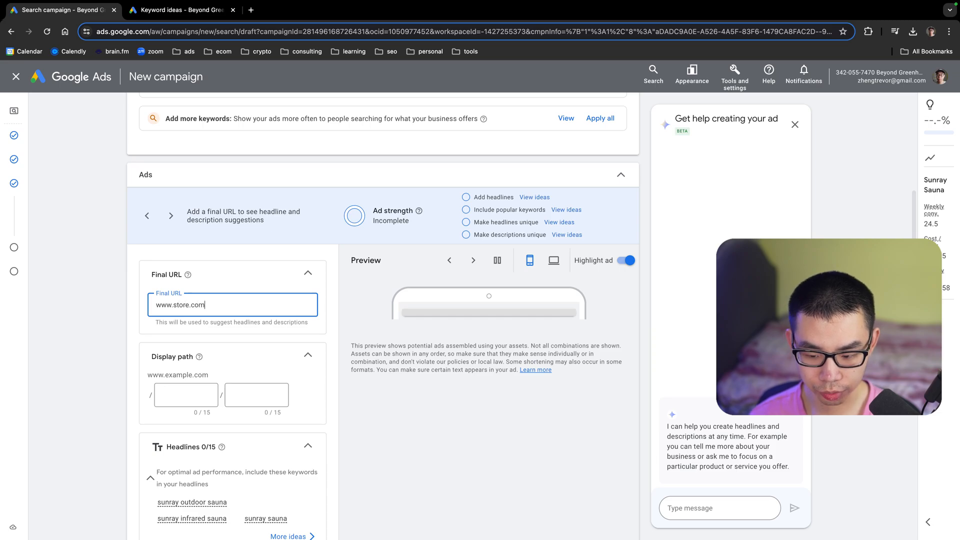
scroll(429, 326, "down", 1)
scroll(166, 357, "down", 1)
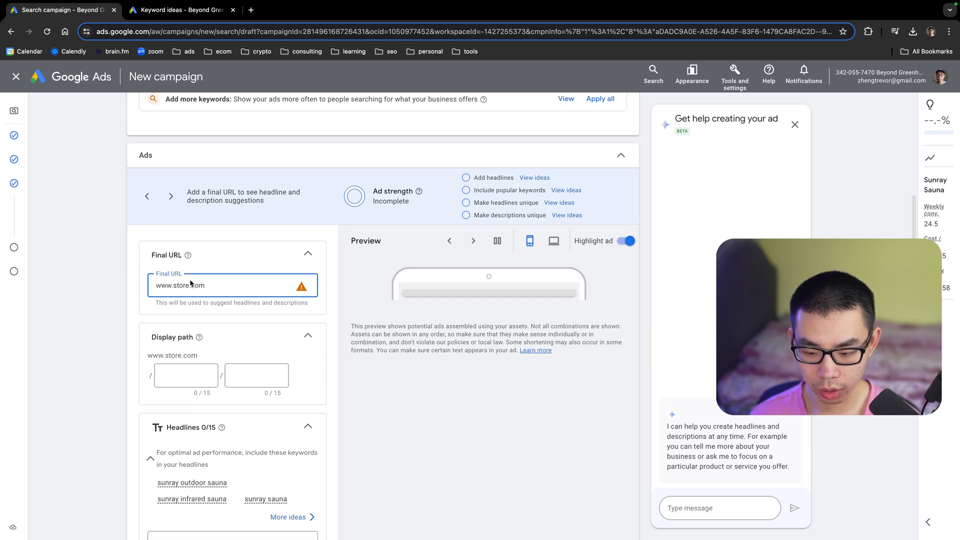
key("BackSpace")
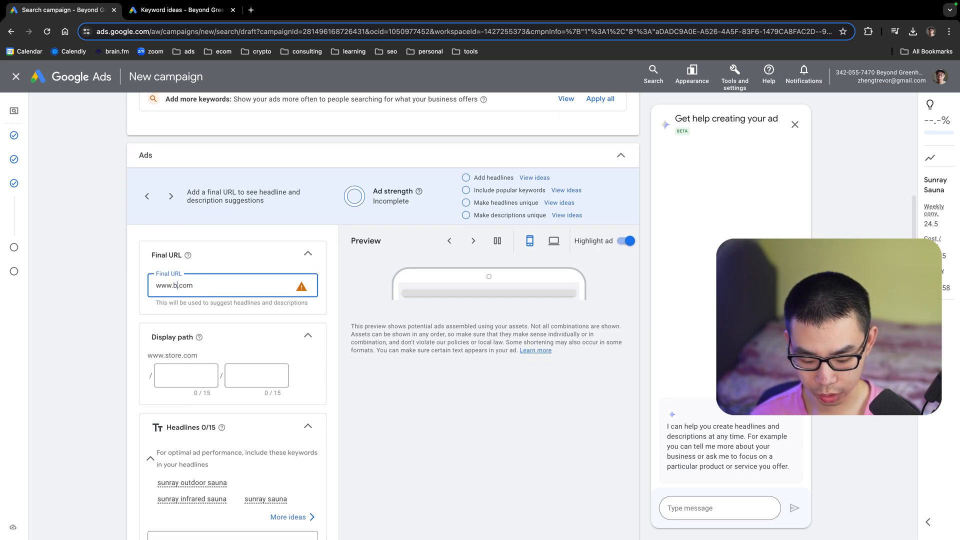
type("mysaunaworld")
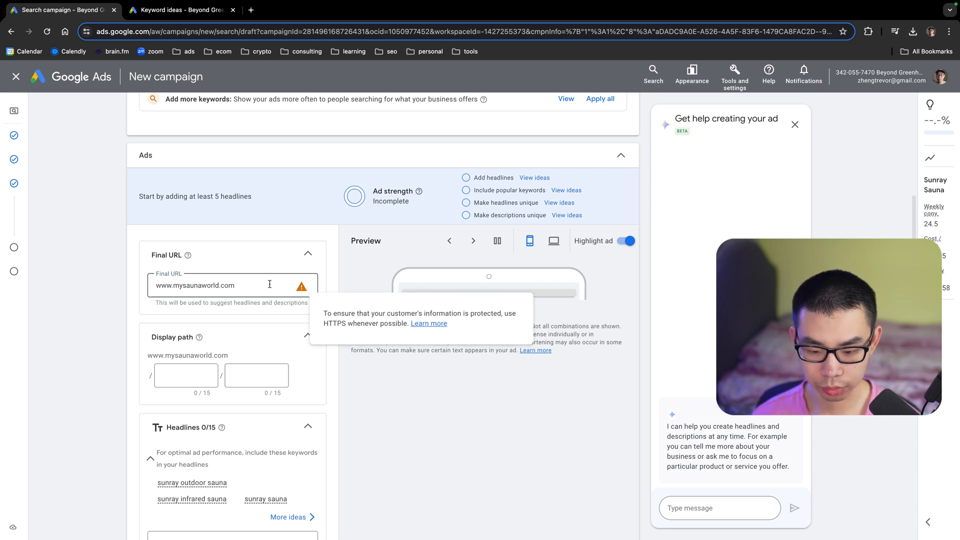
left_click(156, 283)
type("https://")
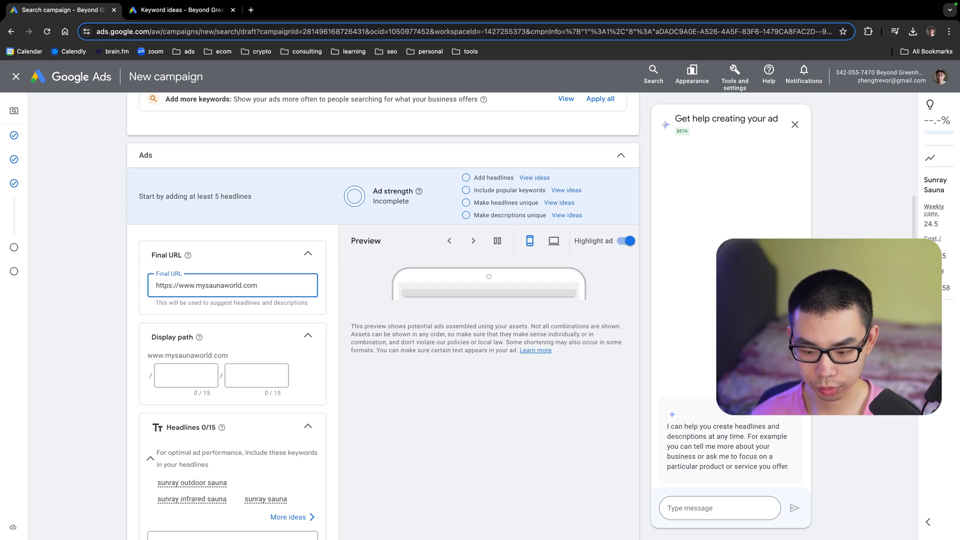
- Set the first part of the ad's display path to "Sunray-Sauna"
scroll(257, 358, "down", 1)
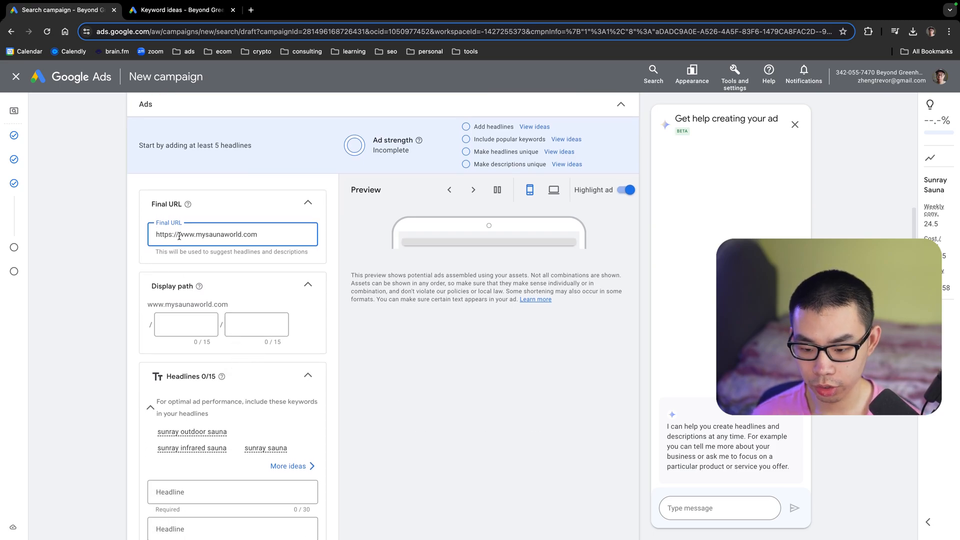
scroll(217, 307, "down", 2)
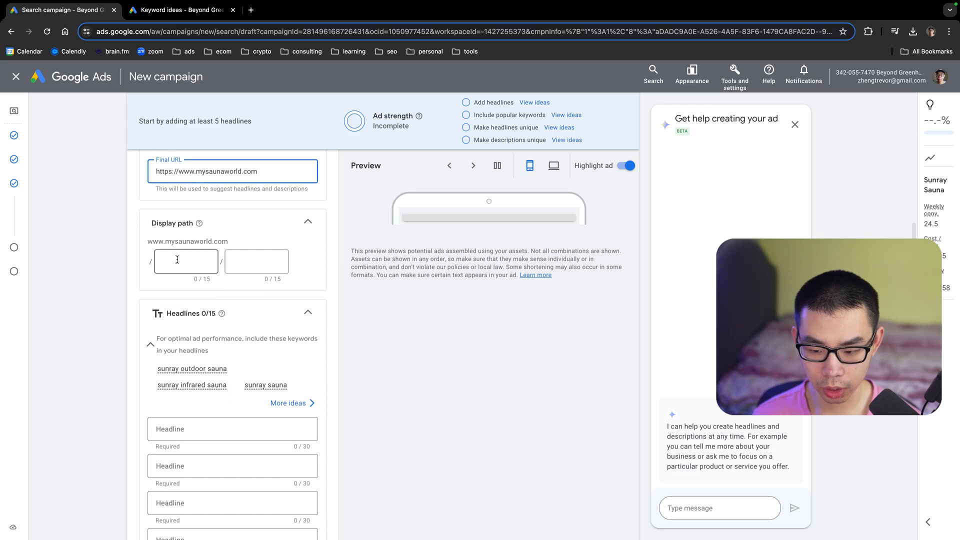
left_click(179, 257)
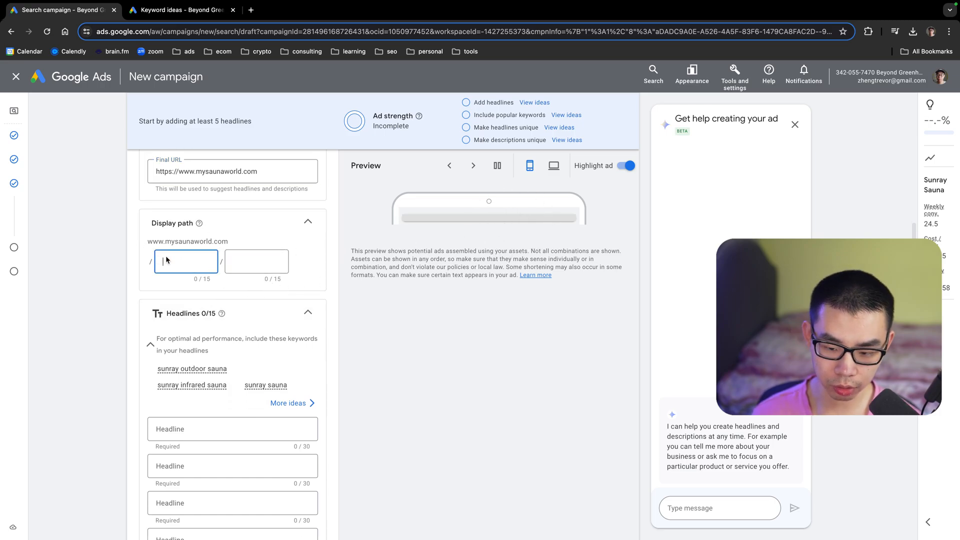
type("Sunray-Sauna")
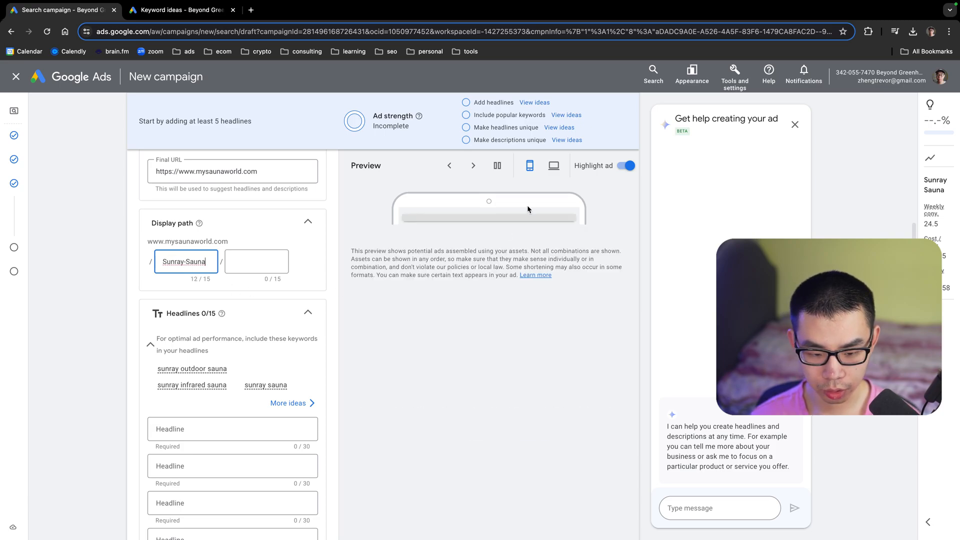
scroll(503, 257, "up", 5)
scroll(503, 258, "down", 4)
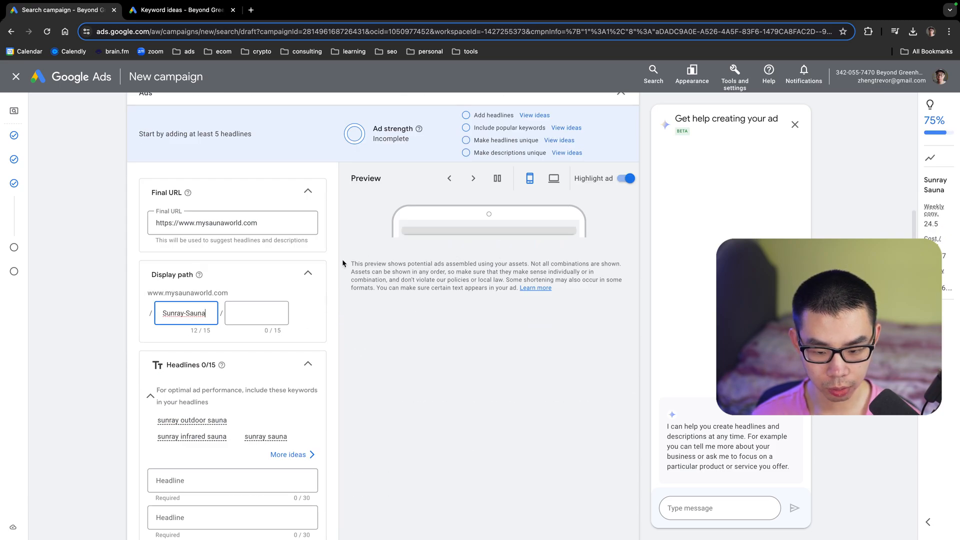
left_click_drag(140, 294, 236, 293)
left_click(231, 293)
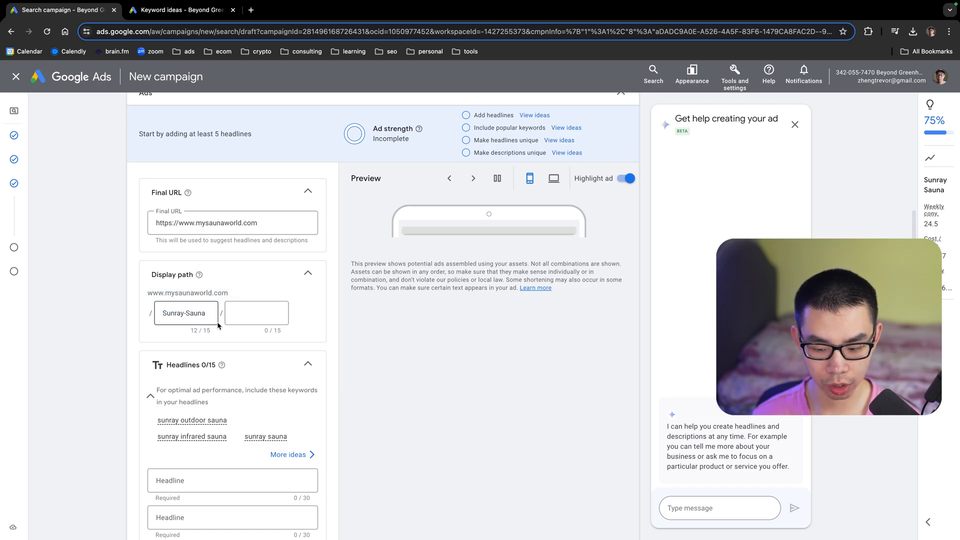
- Try the ad creation assistant with the prompt "Help me write 10 headlines for a ad group targeting sunray sauna"
scroll(218, 325, "down", 3)
scroll(233, 311, "down", 6)
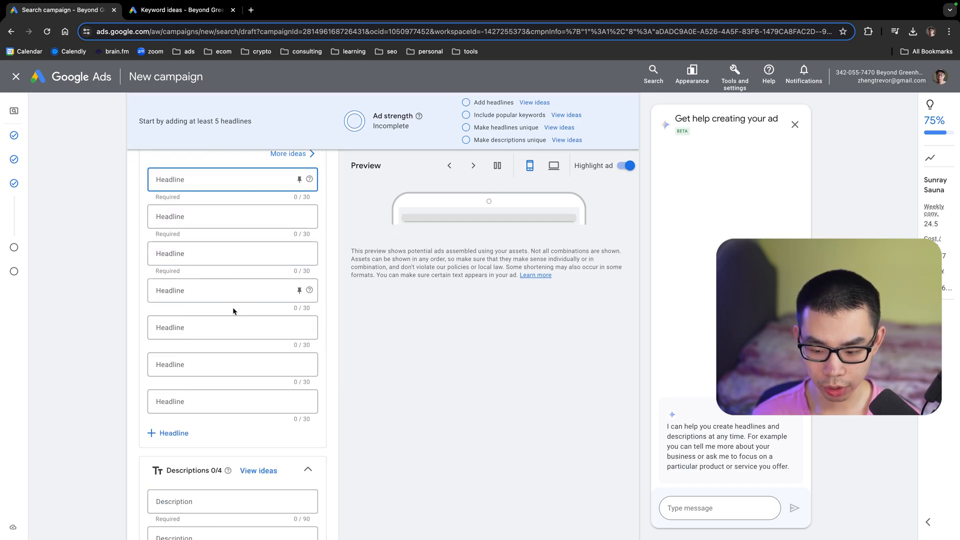
scroll(219, 310, "up", 7)
scroll(219, 311, "up", 1)
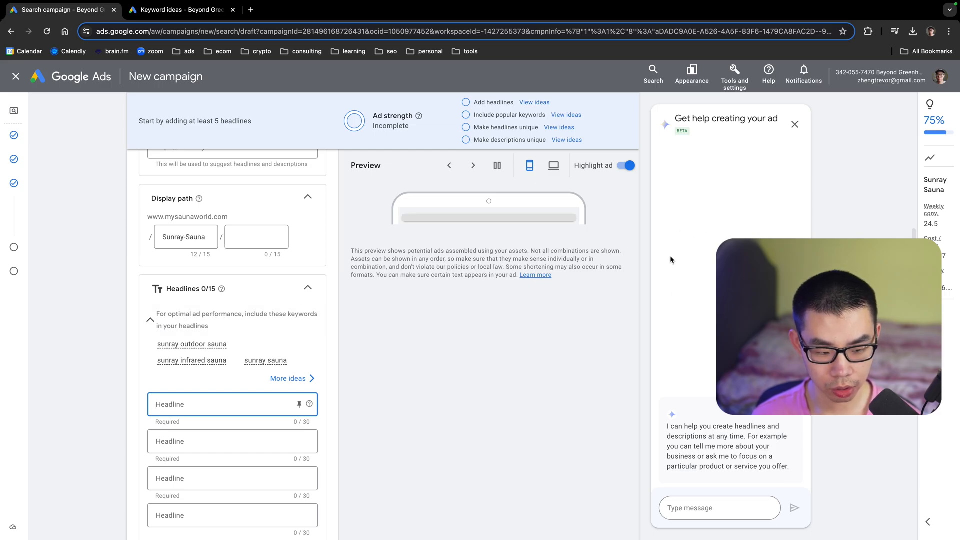
left_click_drag(674, 119, 779, 119)
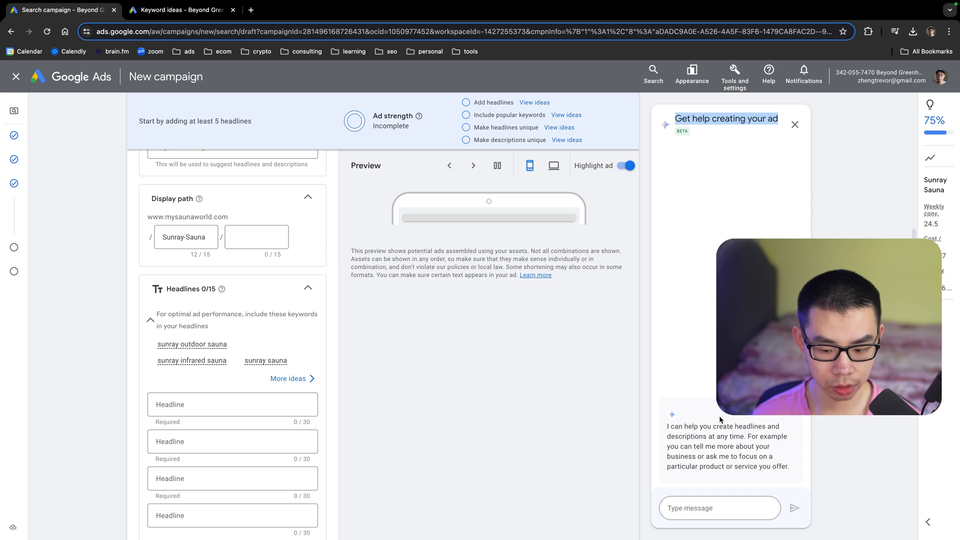
left_click(710, 504)
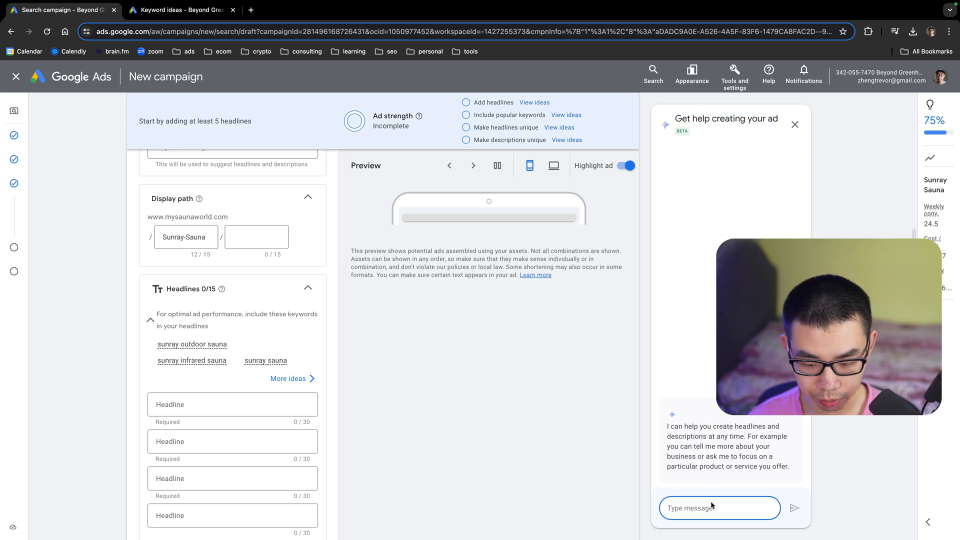
type("Create")
key("super+a")
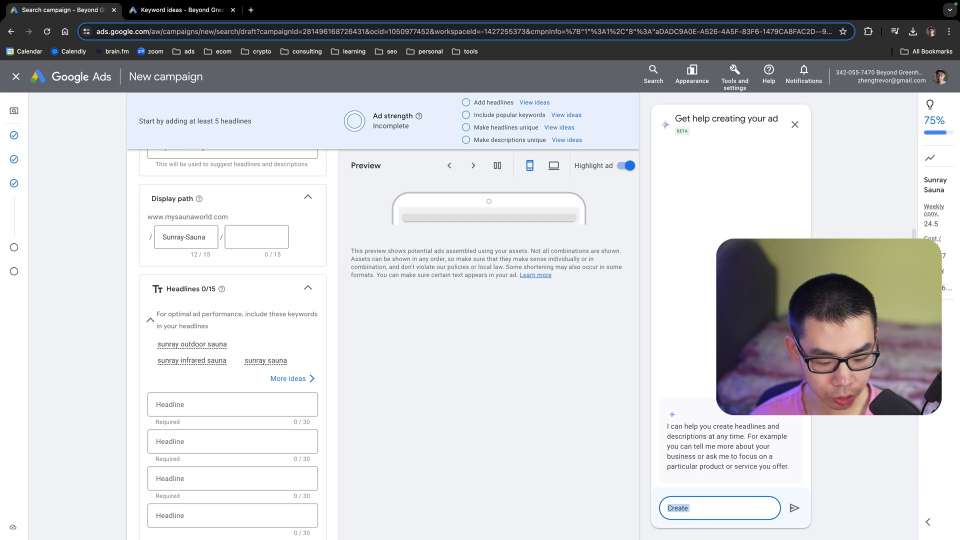
key("BackSpace")
type("Help me wri")
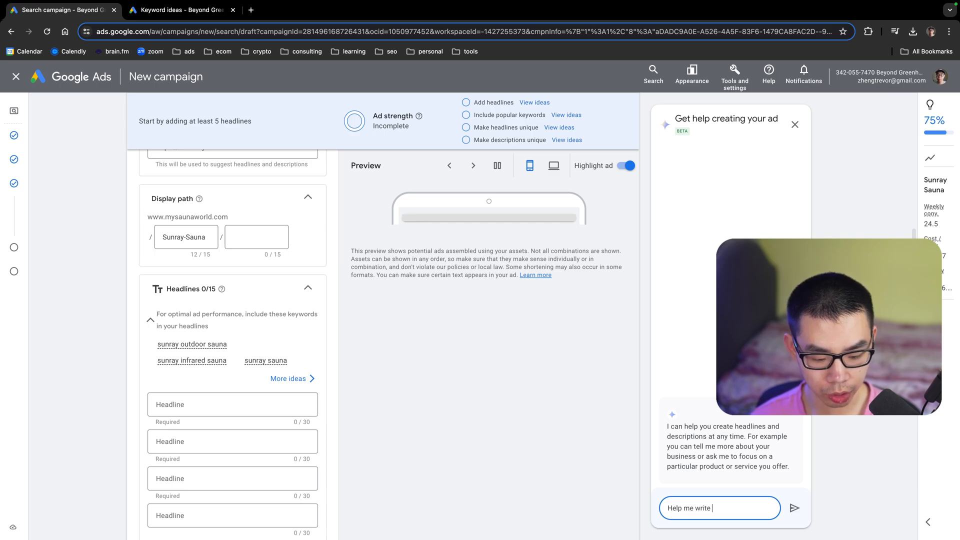
type("te 10 headli")
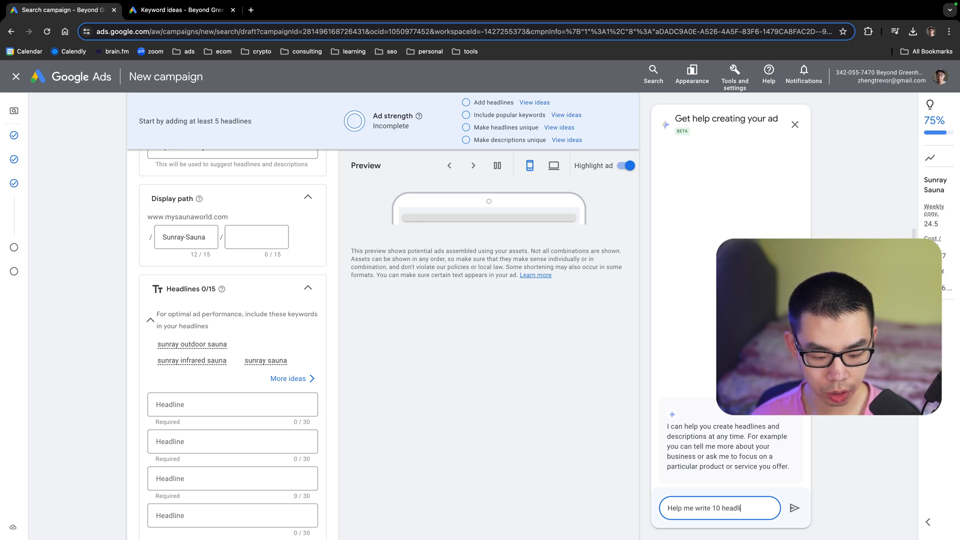
type("nes for a ad gr")
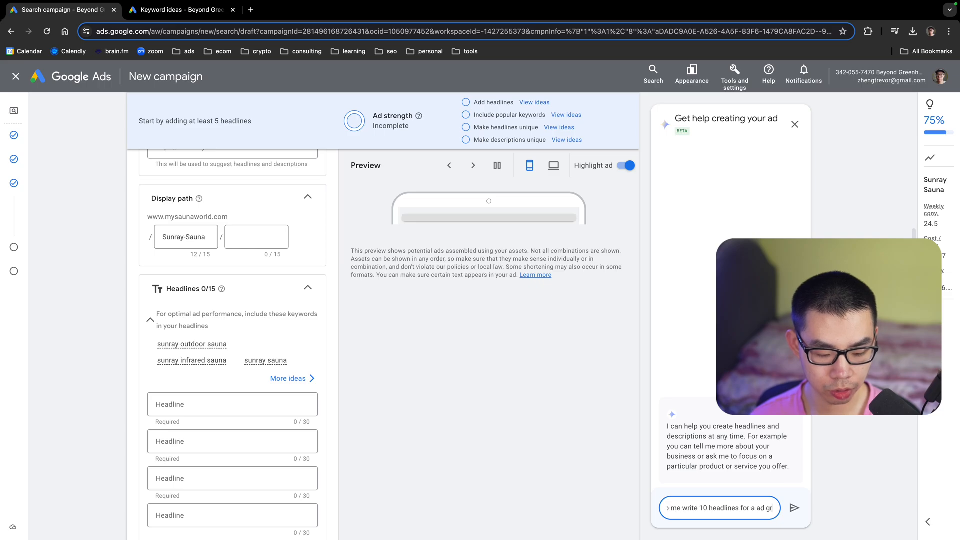
type("oup targeting sunr")
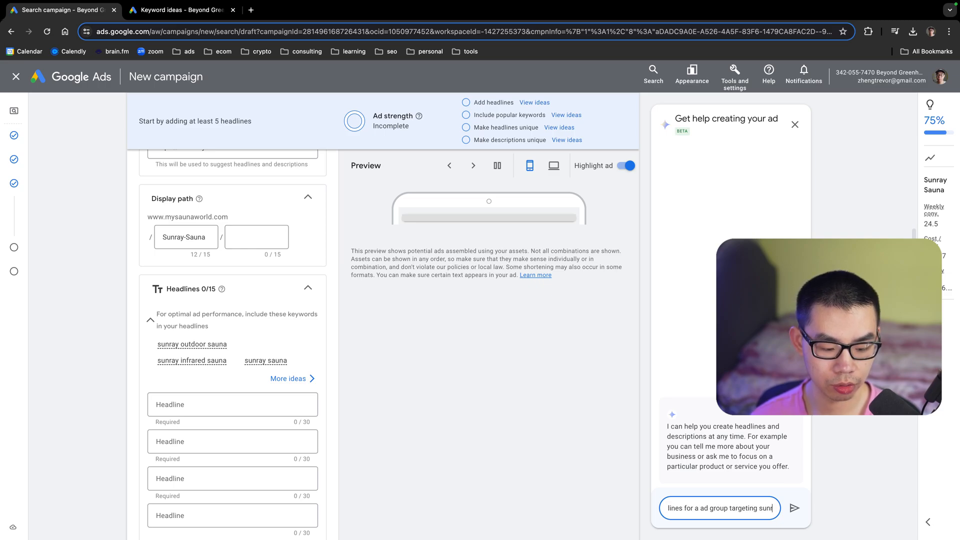
type("ay sauna")
key("Return")
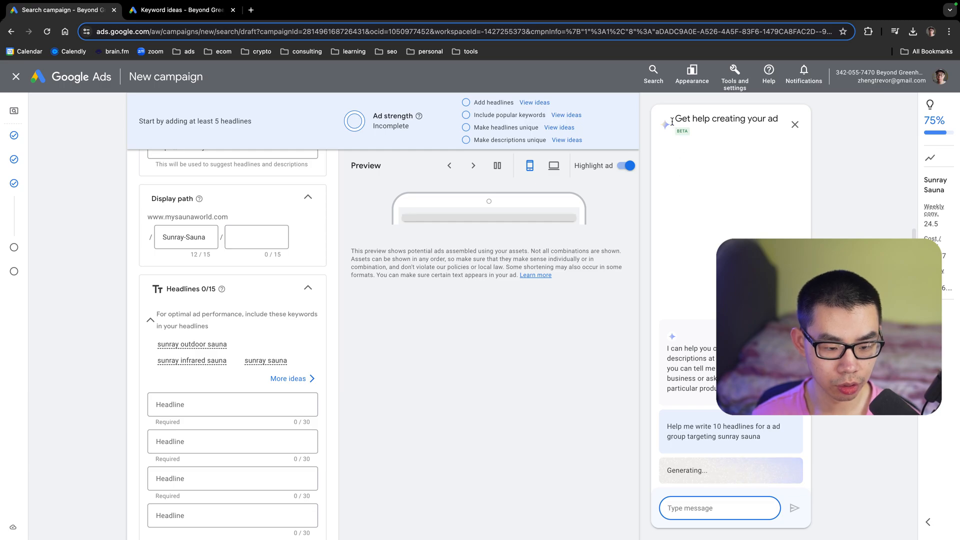
scroll(232, 345, "down", 1)
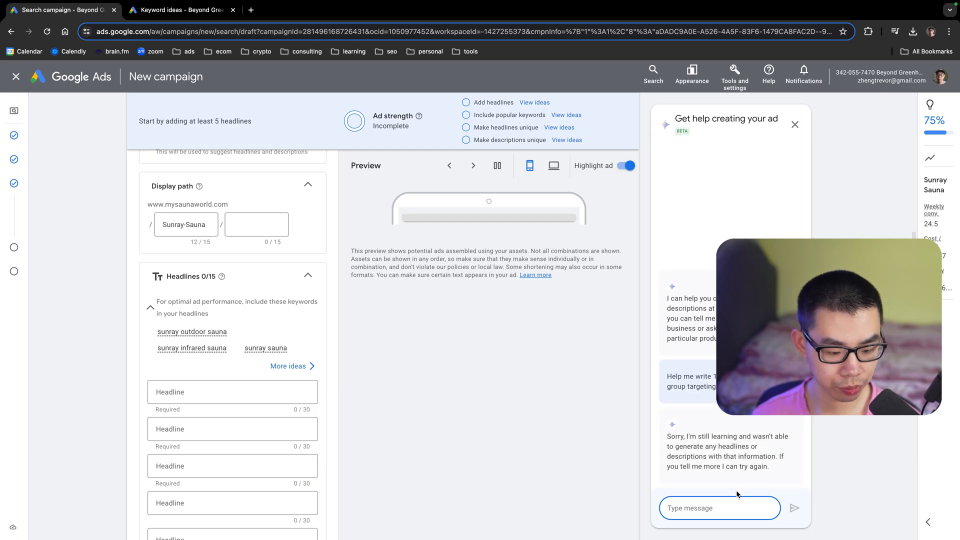
left_click_drag(772, 467, 679, 435)
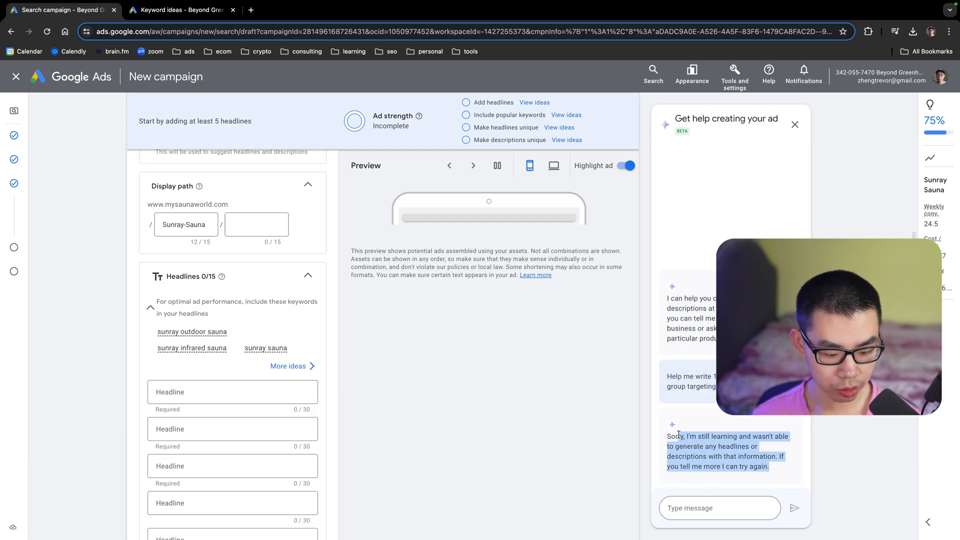
- Enter "Buy Sunray Sauna Online Today" as the ad's first headline
scroll(233, 330, "down", 3)
left_click(249, 332)
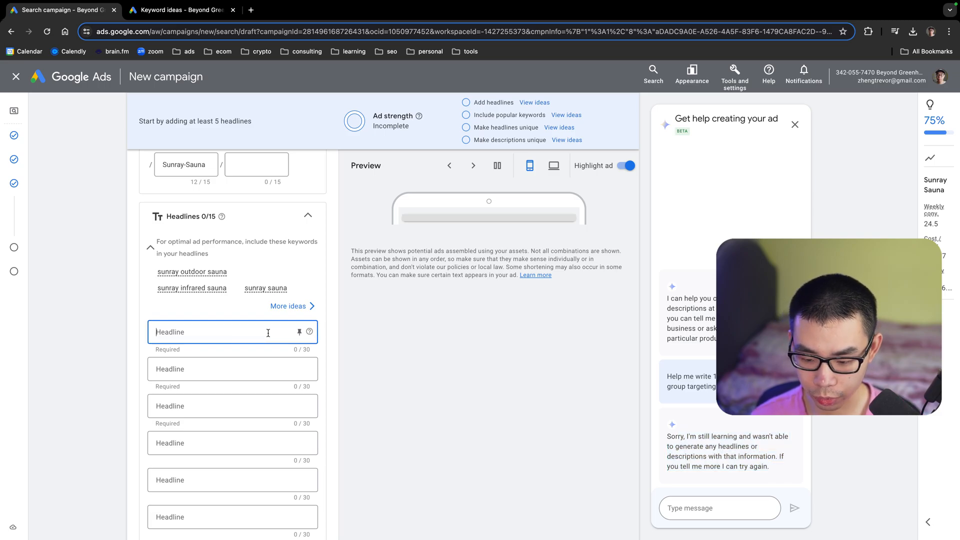
type("Buy S")
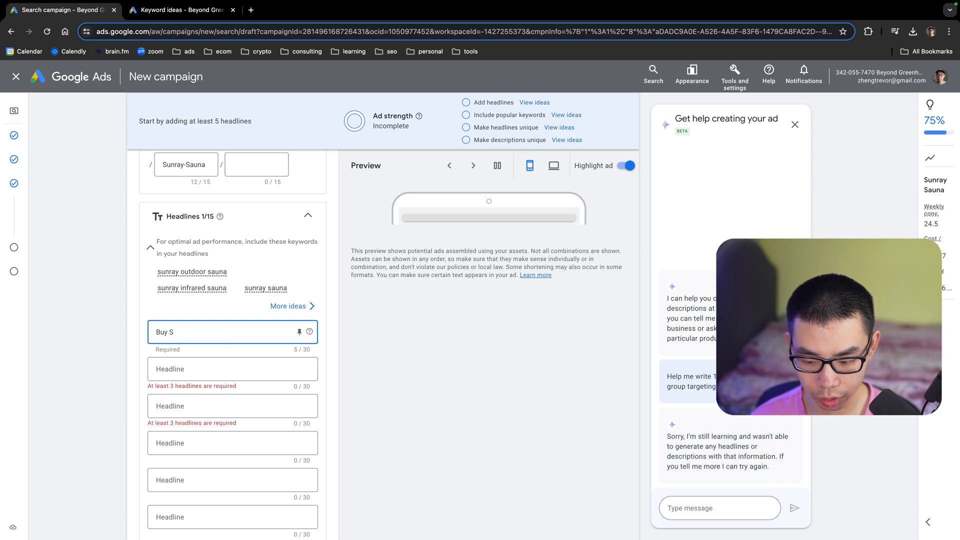
type("unray S")
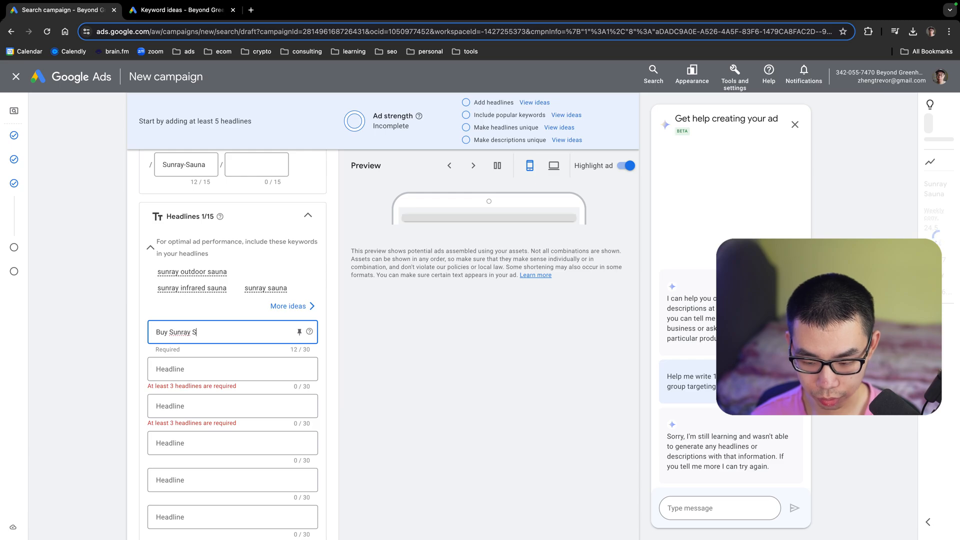
type("auna O")
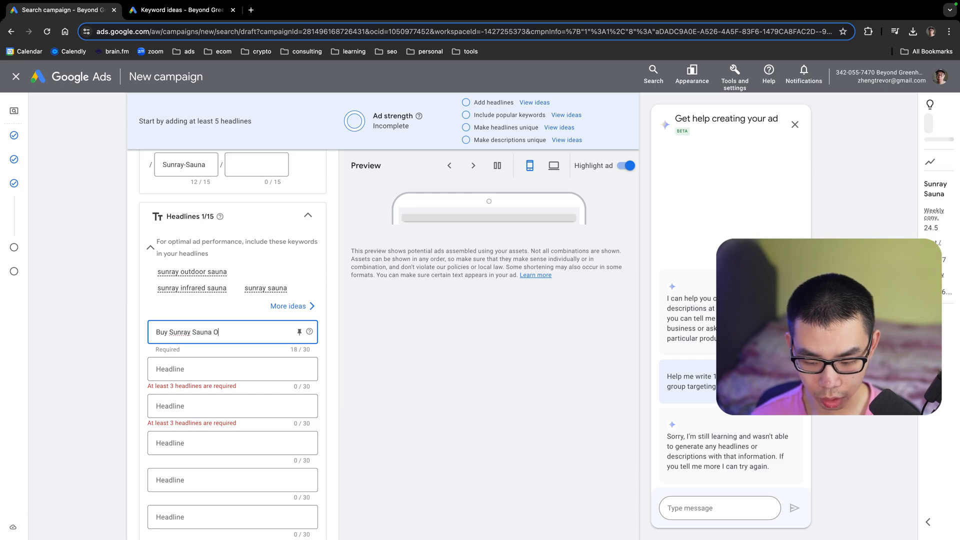
type("nline Today")
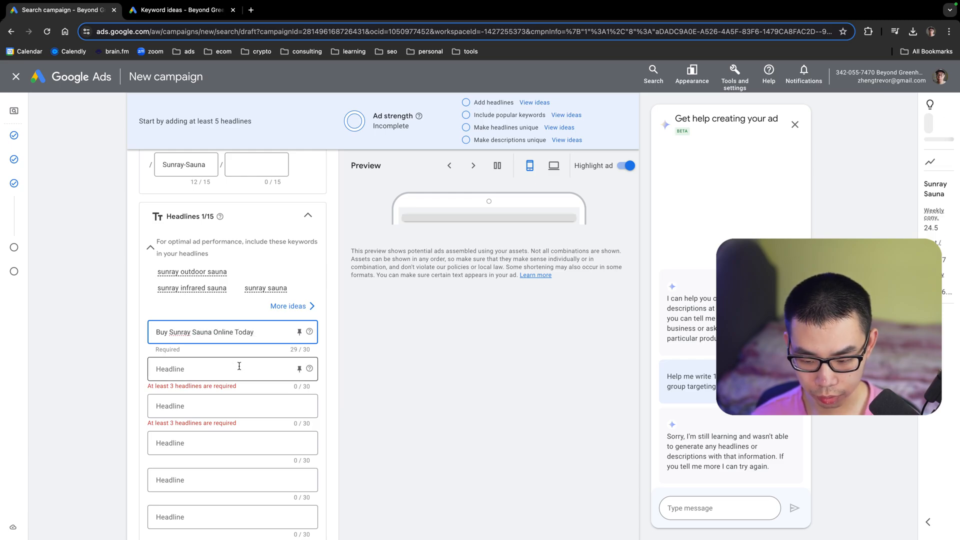
- Enter "Shop Sunray Infrared Sauna" as the second headline, checking the ad group's keywords for wording
left_click(239, 370)
type("Shop S")
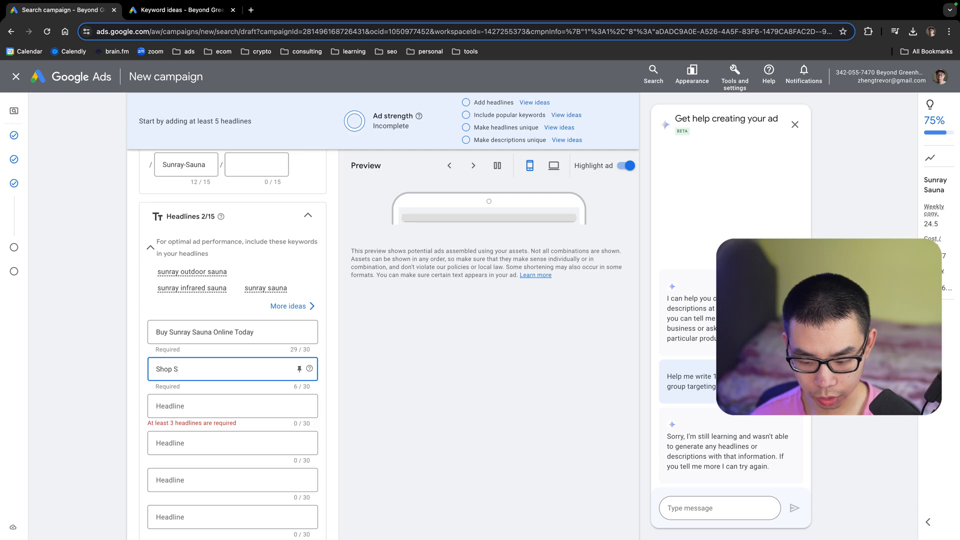
type("unray Sauna")
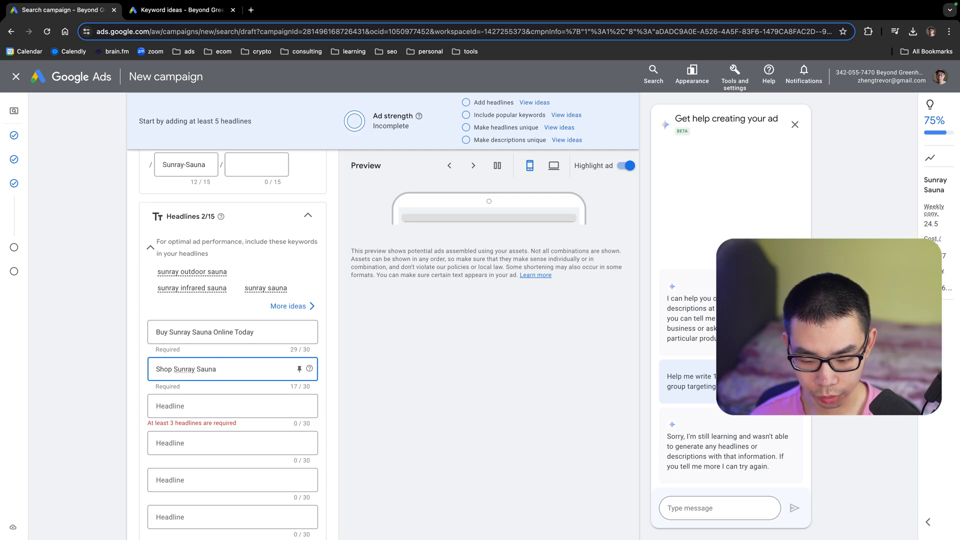
scroll(239, 370, "up", 15)
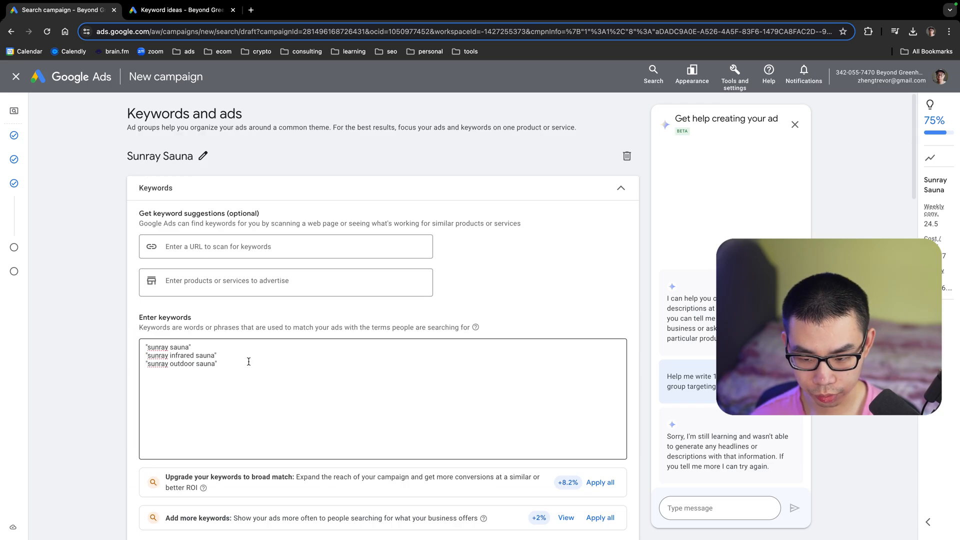
scroll(190, 365, "down", 15)
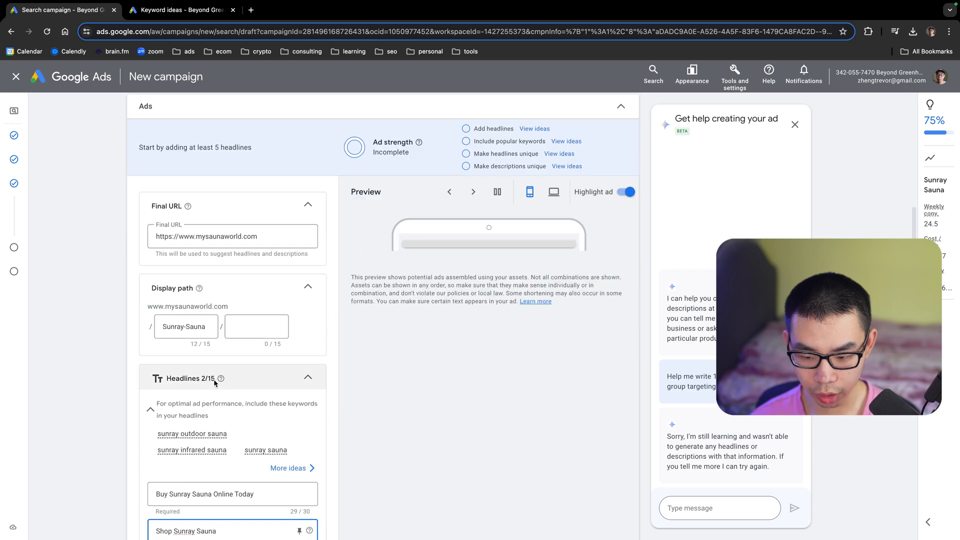
double_click(208, 320)
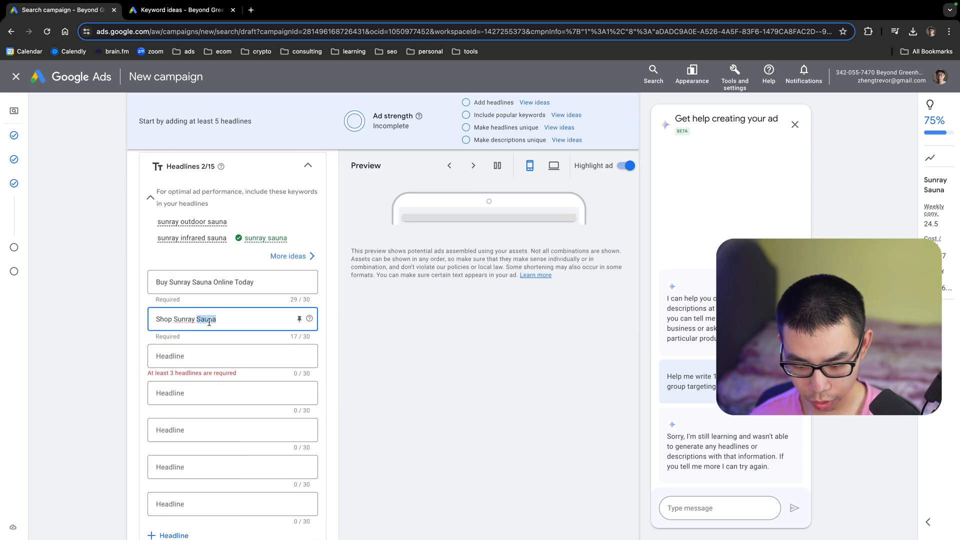
type("Infr")
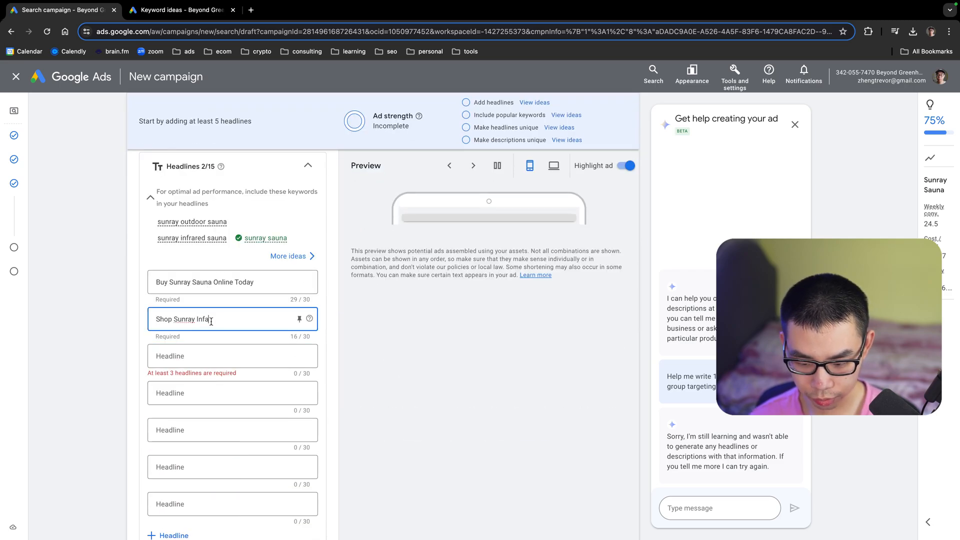
scroll(220, 317, "up", 8)
scroll(220, 317, "down", 8)
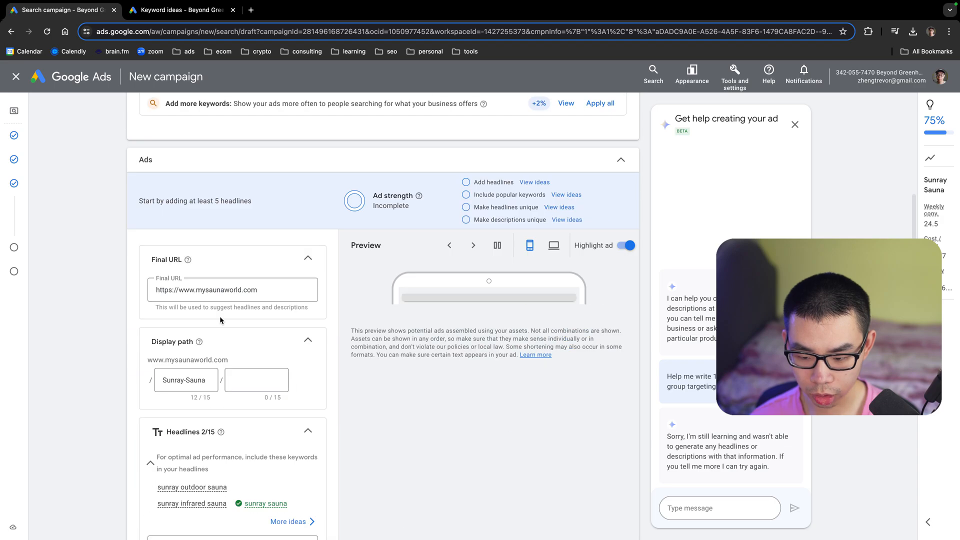
type("ared S")
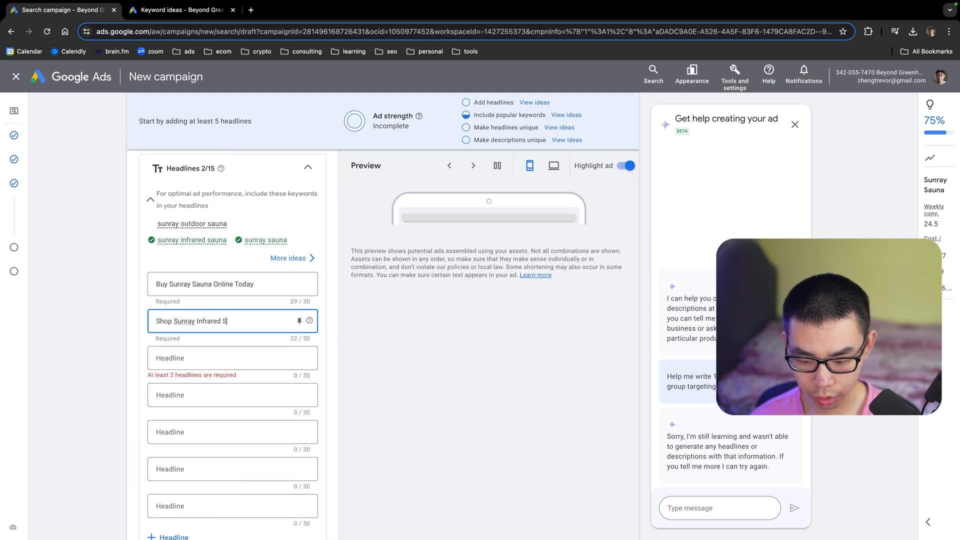
type("auna")
- Enter "Shop Sunray Outdoor Saunas" as the third headline and make the second one plural, "Shop Sunray Infrared Saunas"
left_click(220, 350)
type("Shop")
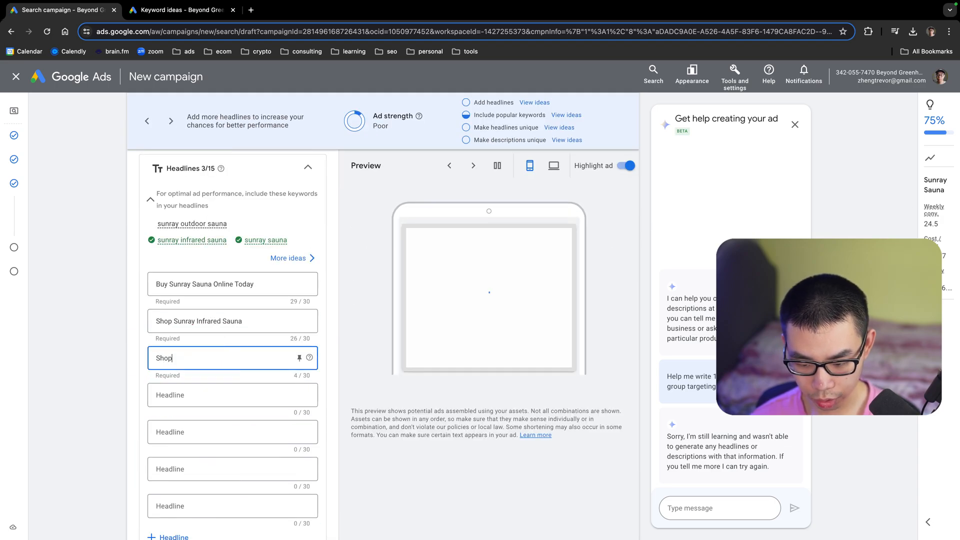
type(" Sunray O")
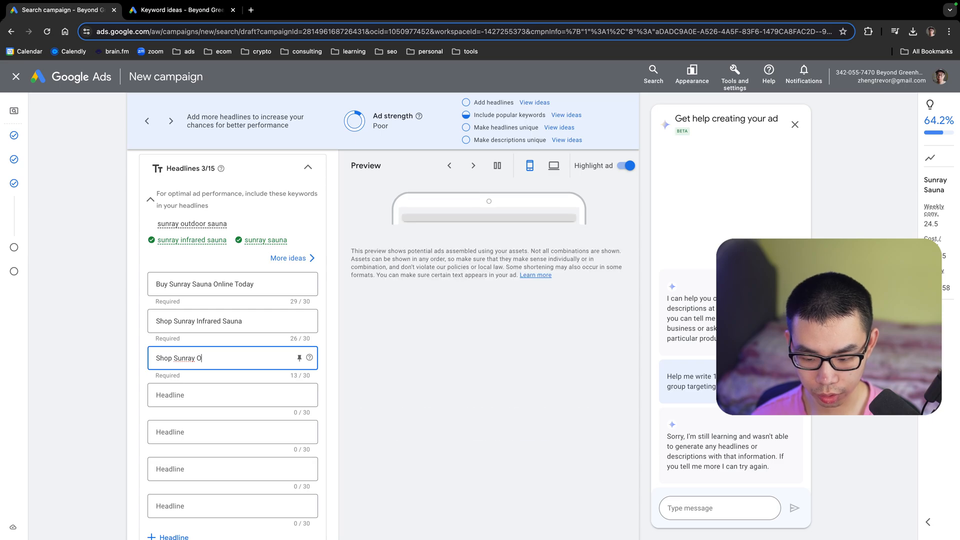
type("utdoor Saunas")
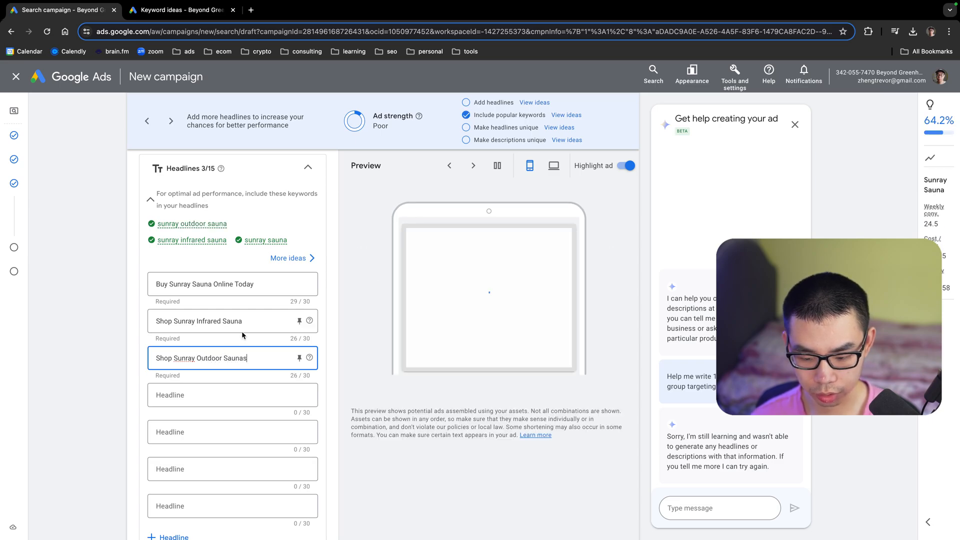
left_click(242, 327)
type("s")
- Enter "Sunray Saunas On Sale Online" as the fourth headline
left_click(190, 393)
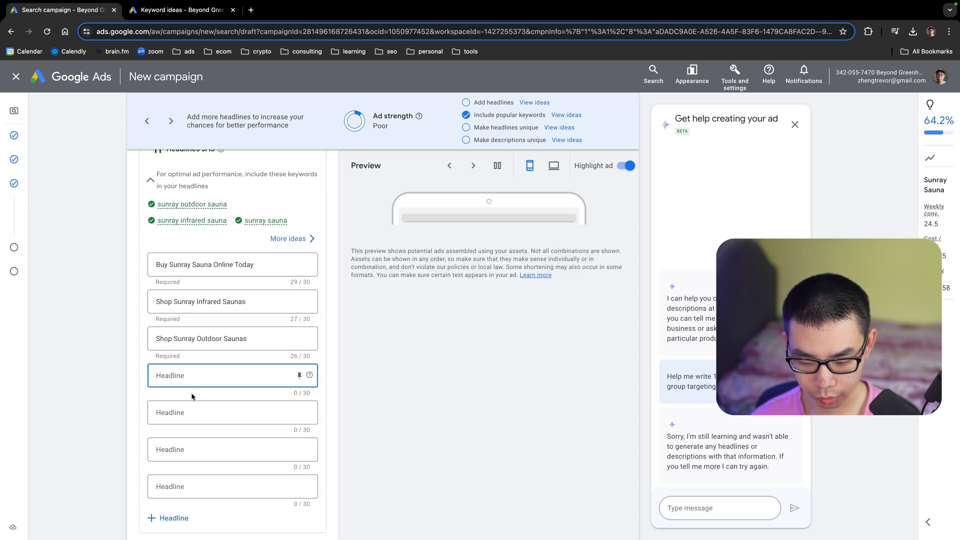
type("Sunr")
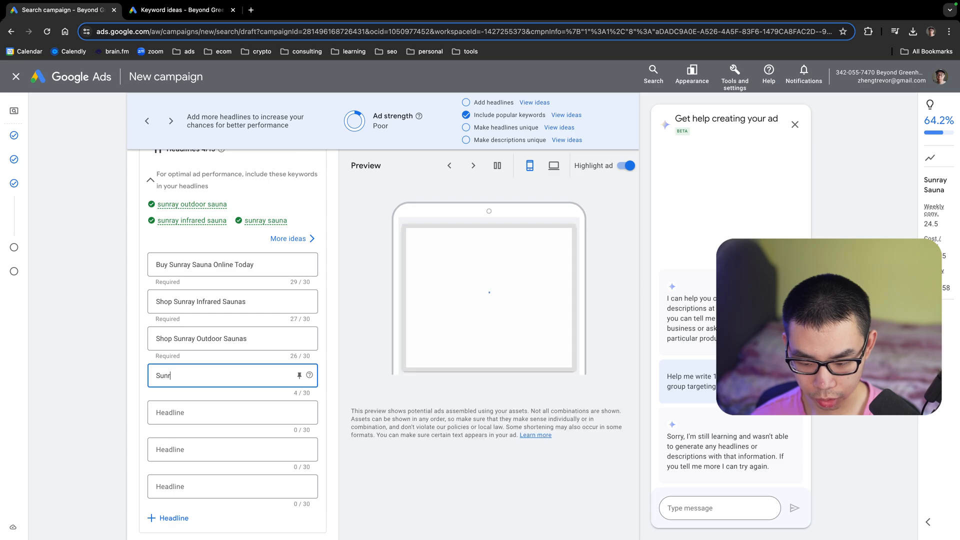
type("ay Saunas On Sale")
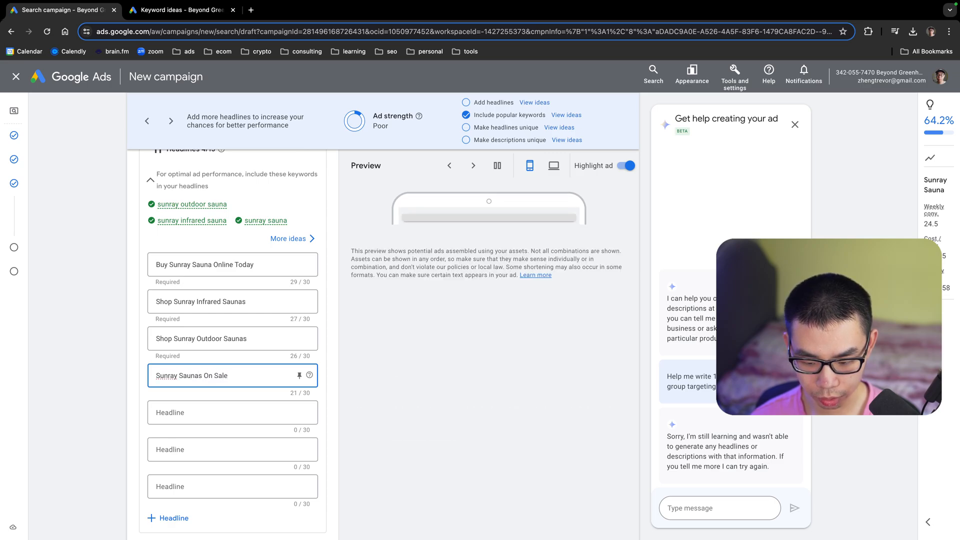
type(" Online")
scroll(209, 390, "down", 2)
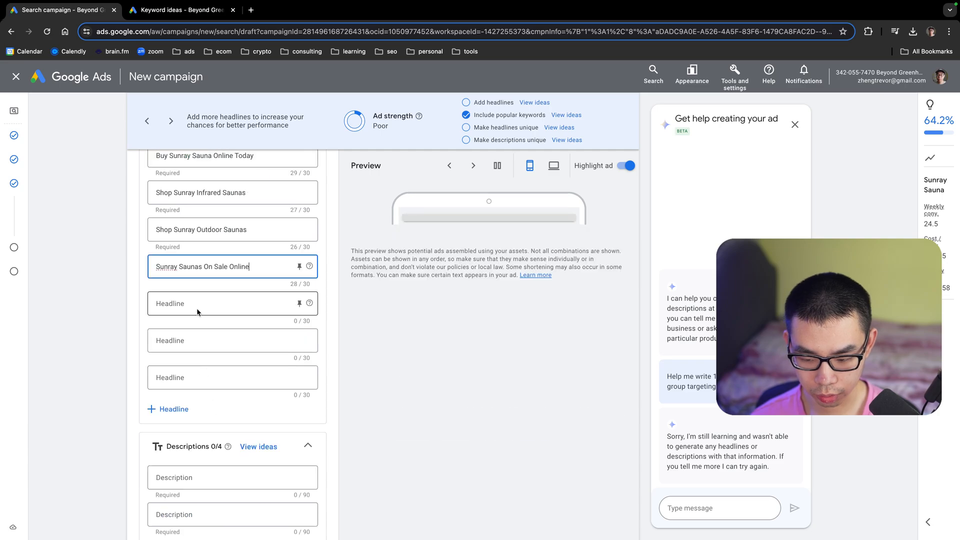
- Leave the fifth headline empty and open the additional headline ideas to check the suggestions
left_click(198, 305)
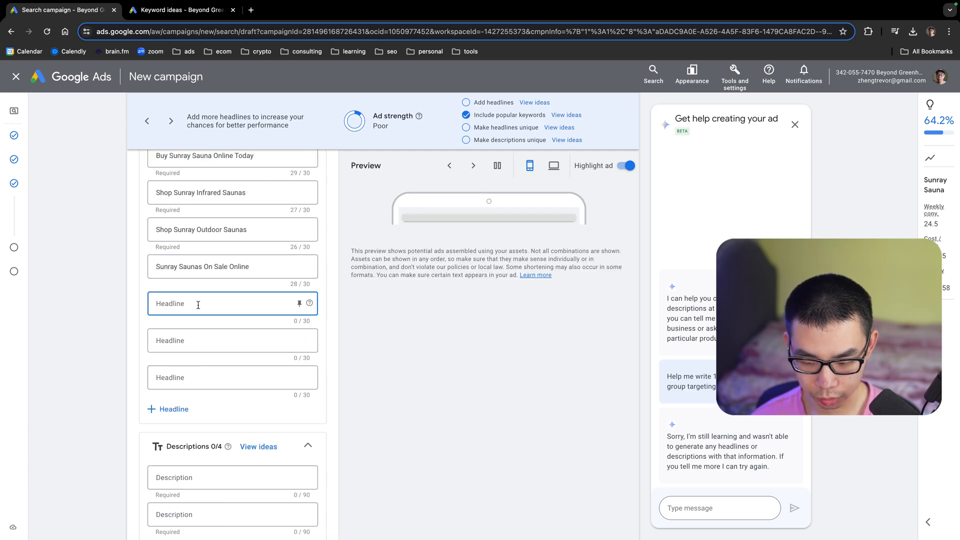
type("S")
key("BackSpace")
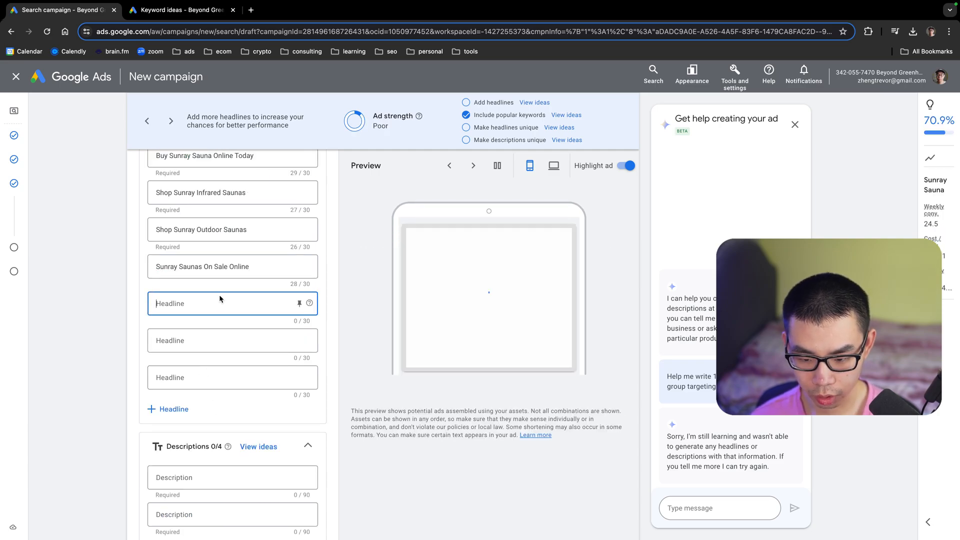
scroll(219, 299, "up", 4)
left_click(295, 303)
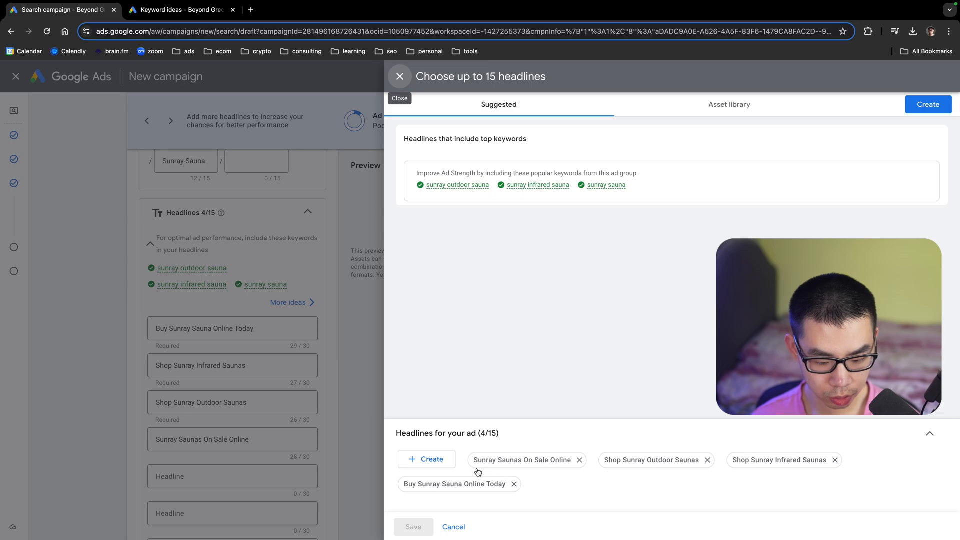
- Check the suggested headline keywords, close the ideas without saving and go to the empty fifth headline
mouse_move(600, 192)
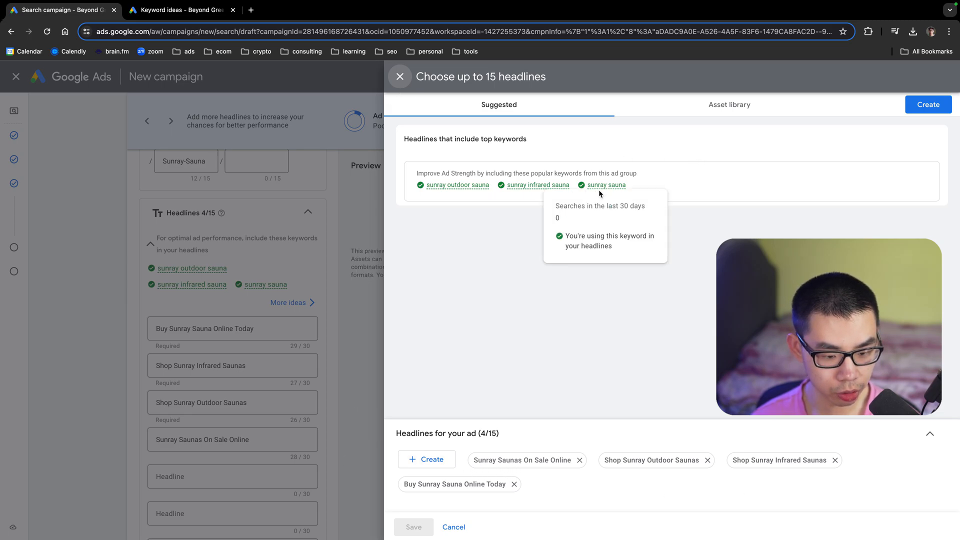
left_click(454, 526)
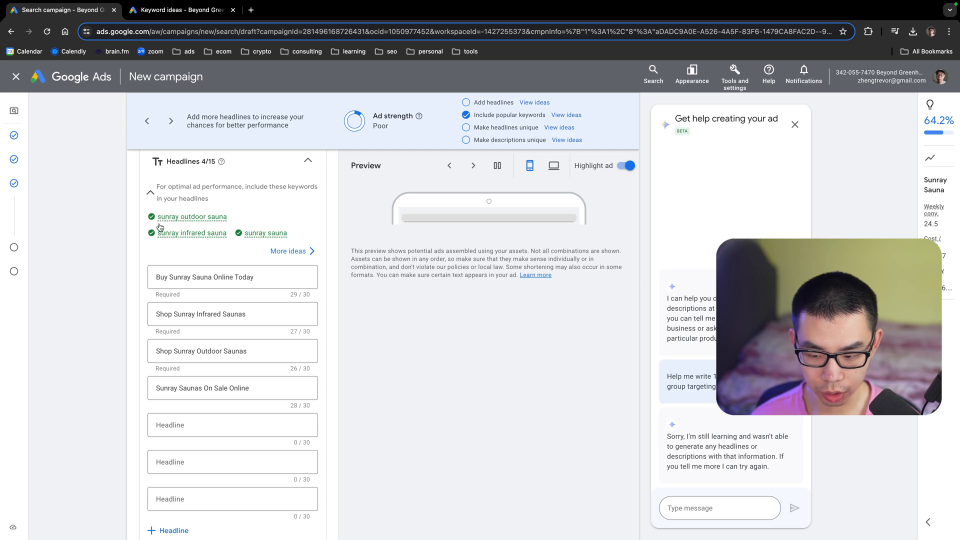
scroll(223, 234, "up", 5)
scroll(199, 320, "down", 8)
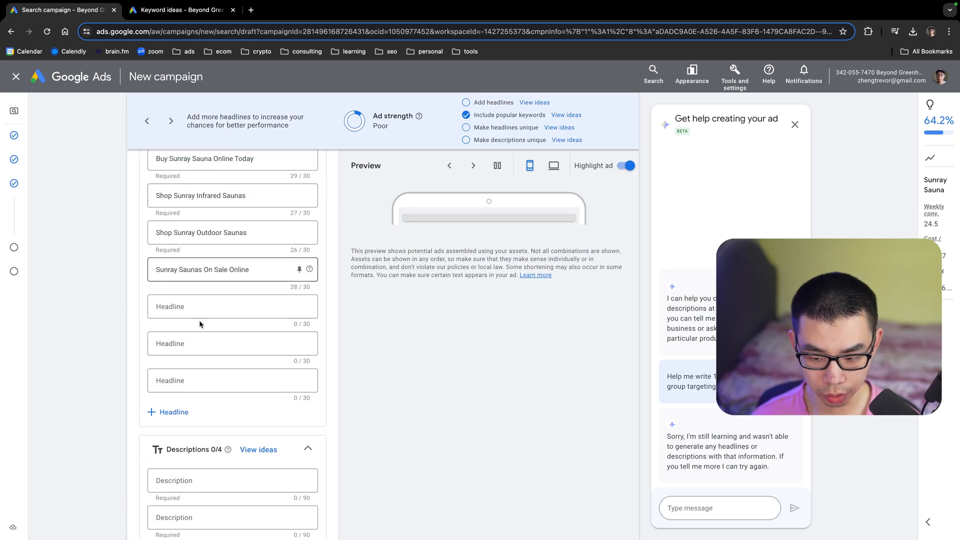
left_click(182, 306)
type("Su")
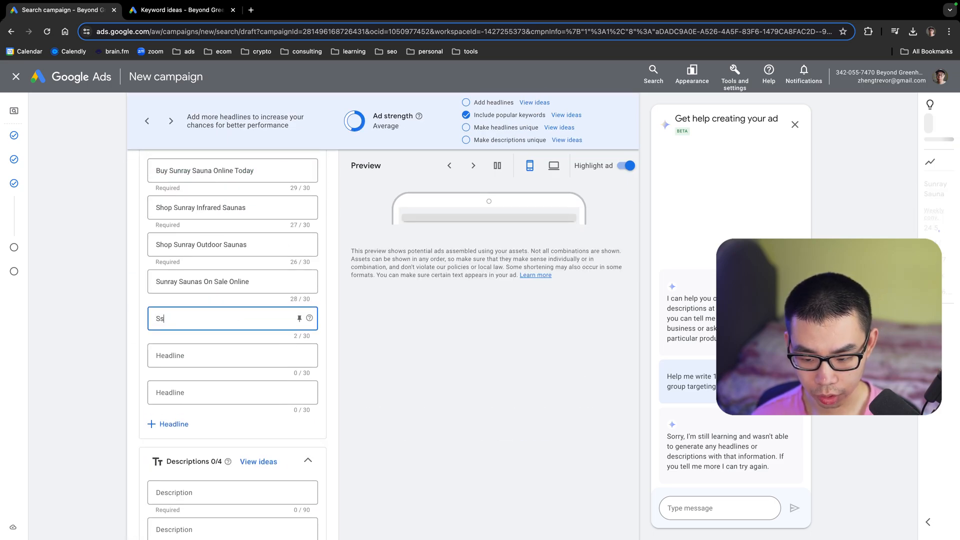
type("nray")
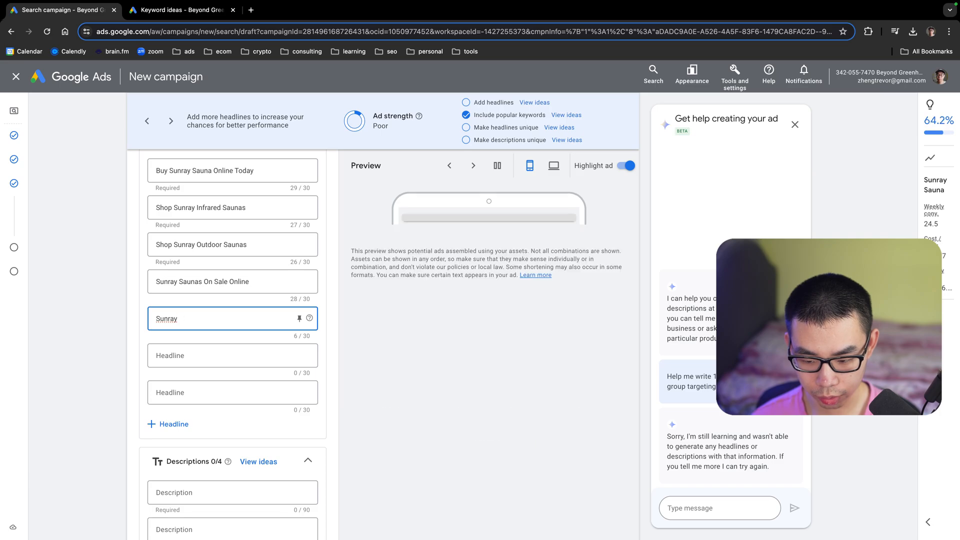
type(" Sauna")
key("ctrl+a")
key("BackSpace")
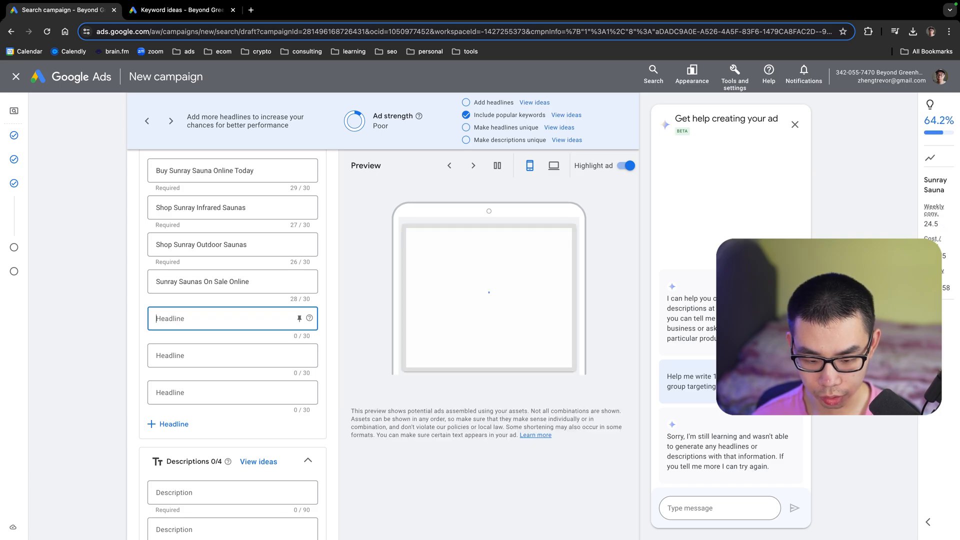
- Enter "Saunas On Sale At My Sauna World" as the fifth headline and shorten it to "Sauna Sale At My Sauna World"
type("Saunas O")
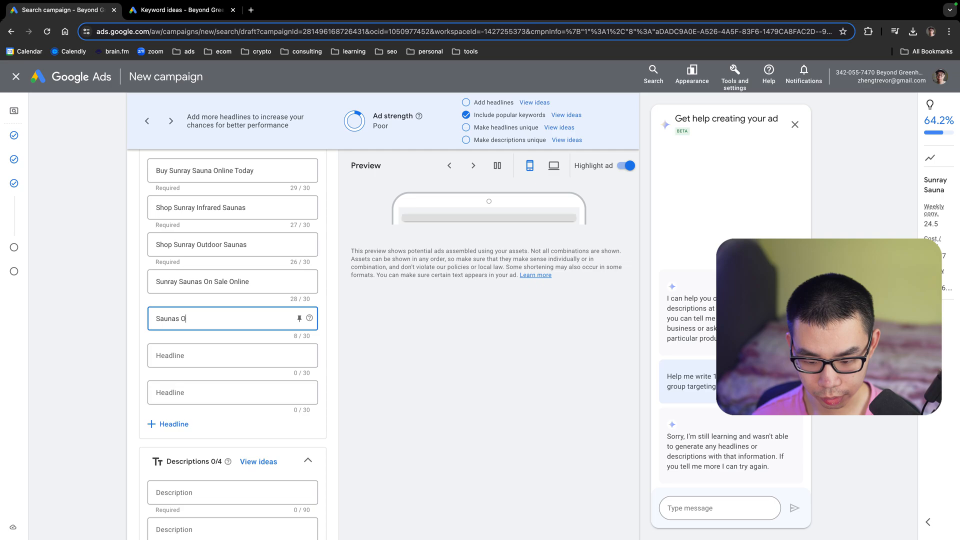
type("n Sale At")
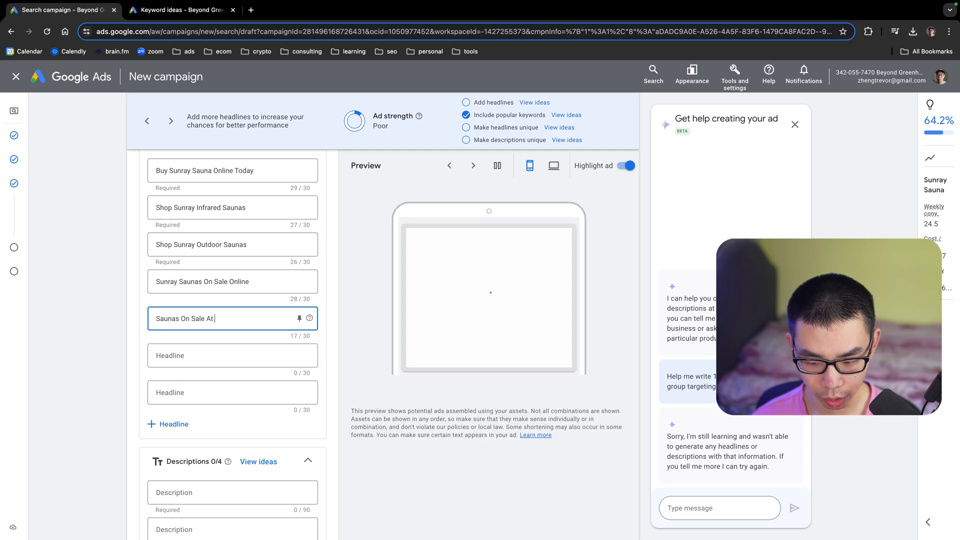
type(" My Sauna World")
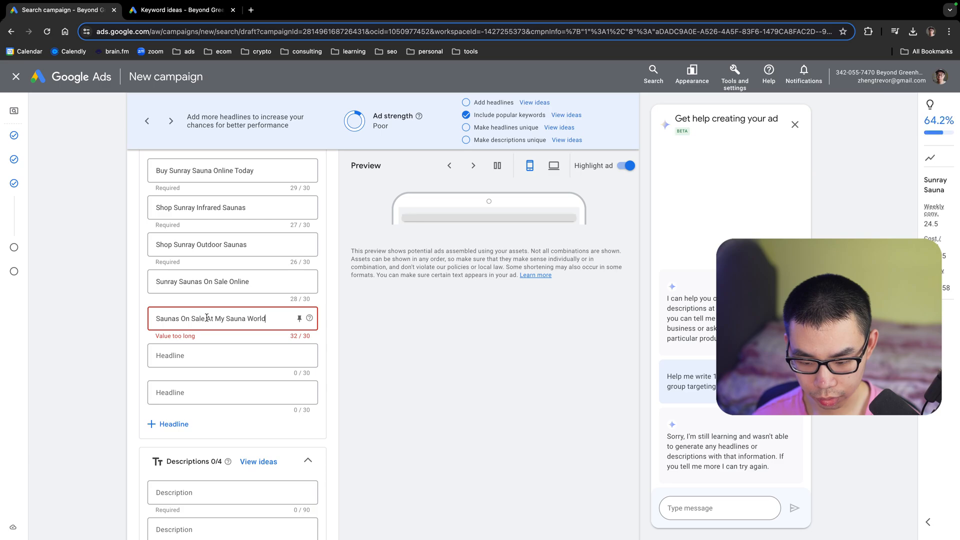
left_click_drag(181, 317, 193, 316)
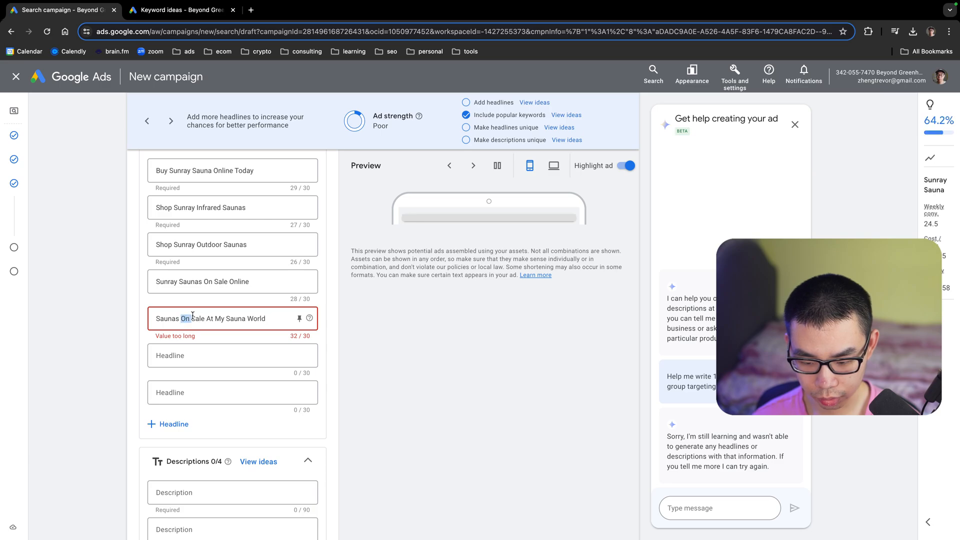
key("BackSpace")
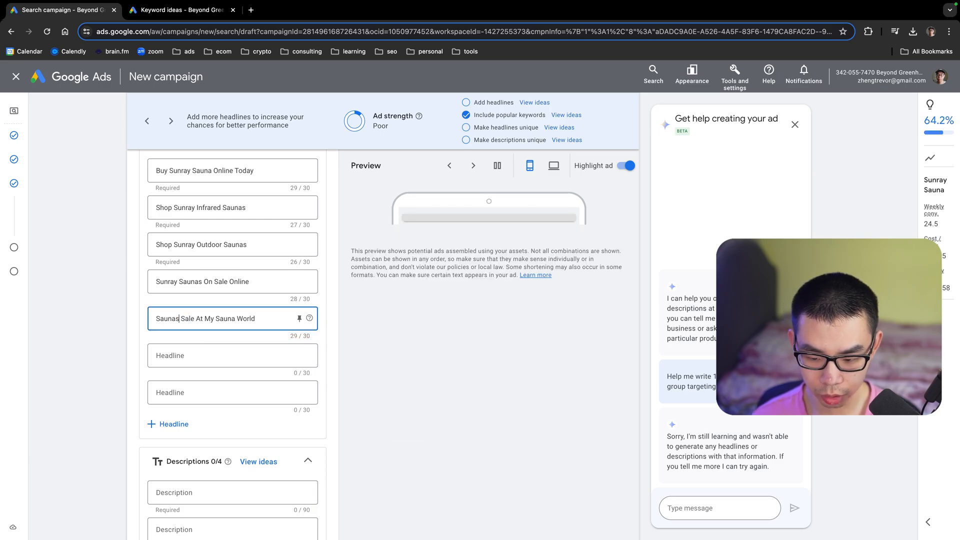
key("BackSpace")
key("BackSpace")
- Enter "Free Shipping On All Saunas" as the sixth headline
left_click(252, 354)
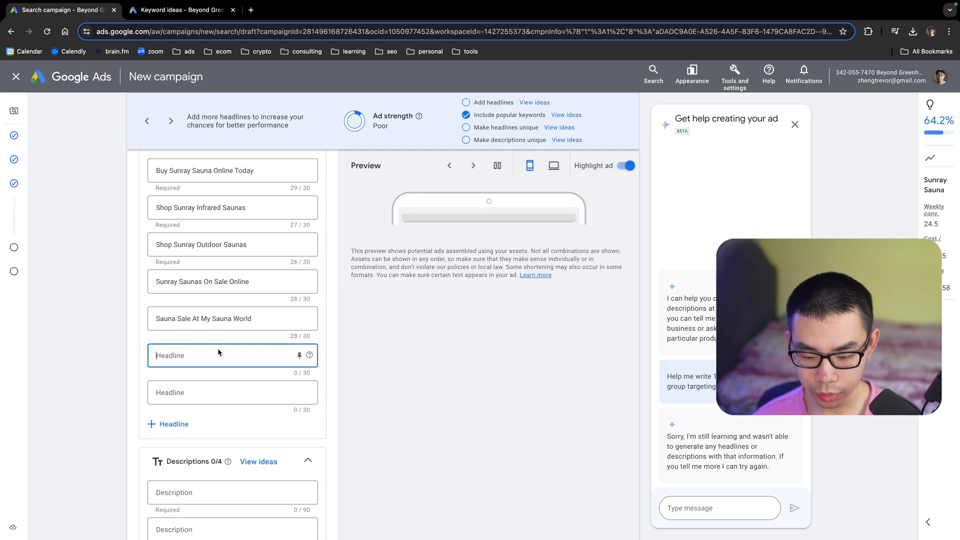
type("Free Sh")
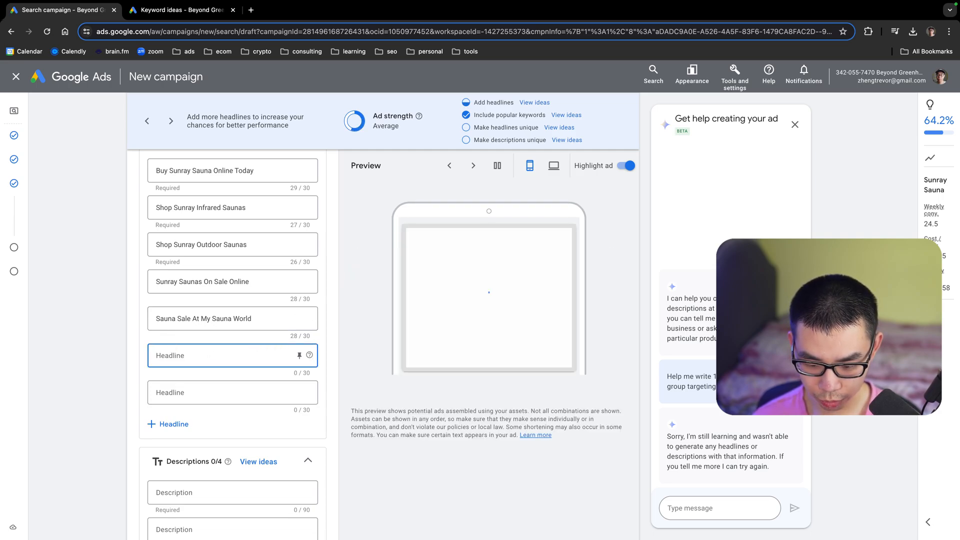
type("ipping")
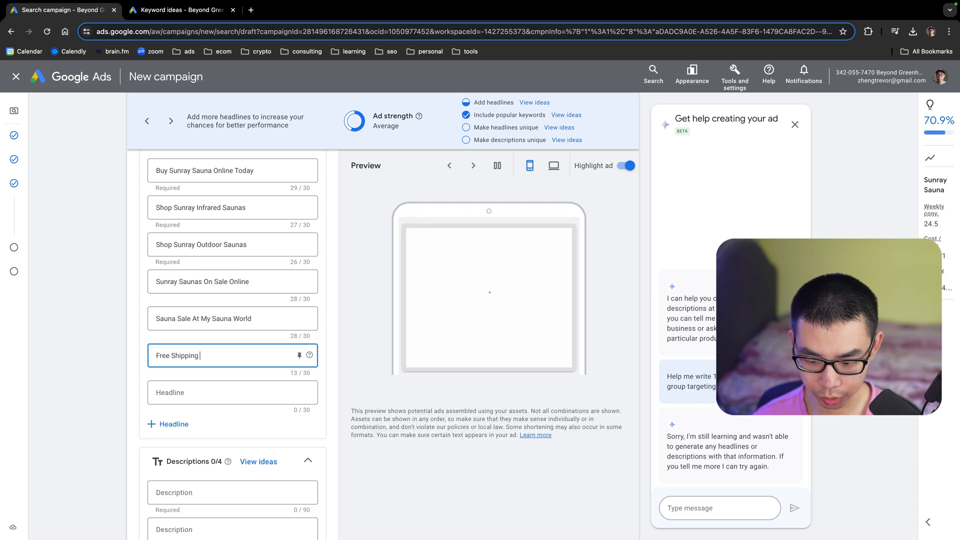
type(" On Al")
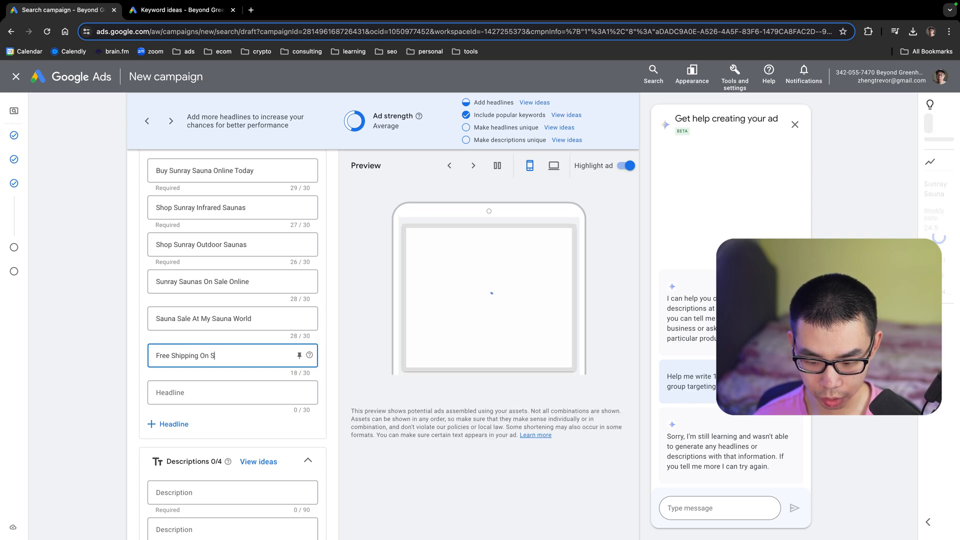
type("l Saunas")
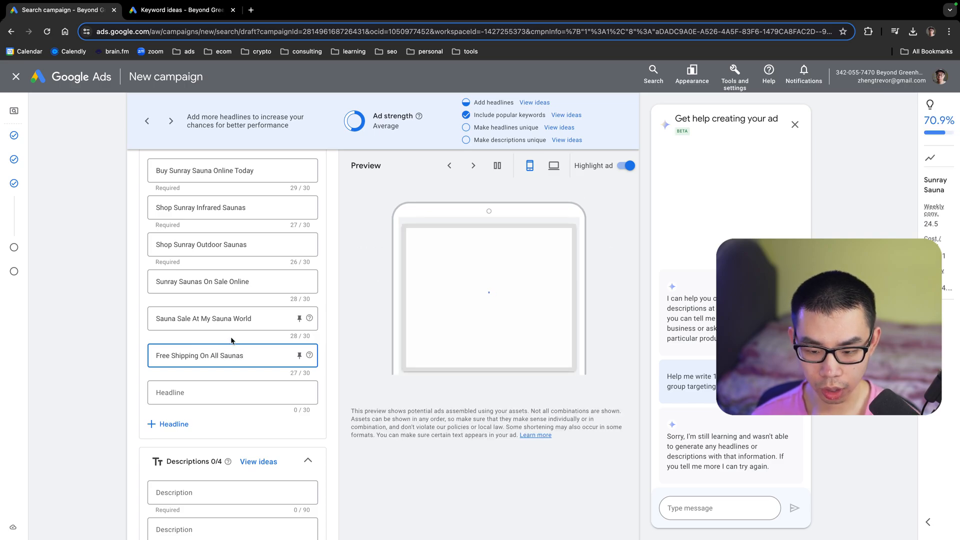
- Review the headlines and look at the pin position options for "Buy Sunray Sauna Online Today", closing them without choosing a position
scroll(259, 448, "up", 1)
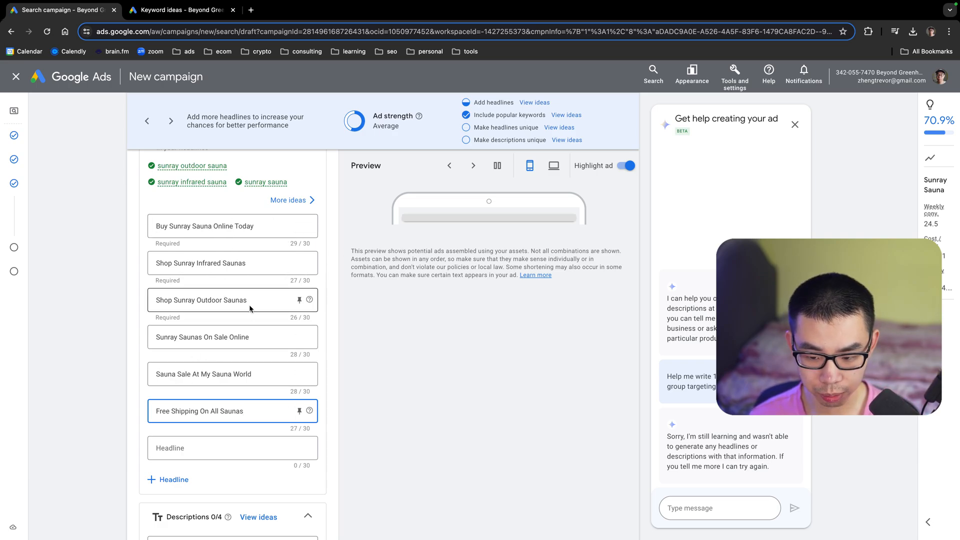
scroll(255, 290, "up", 1)
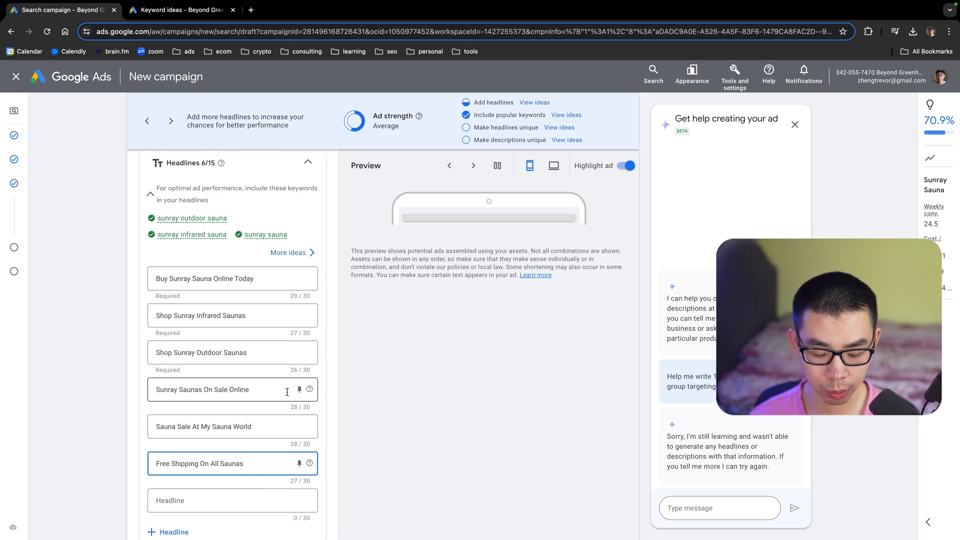
scroll(246, 347, "down", 2)
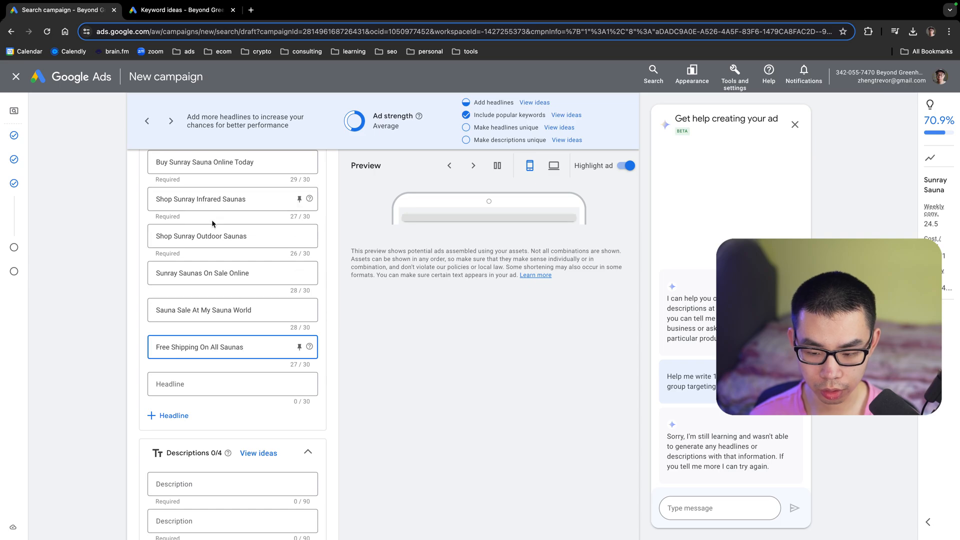
scroll(180, 230, "up", 2)
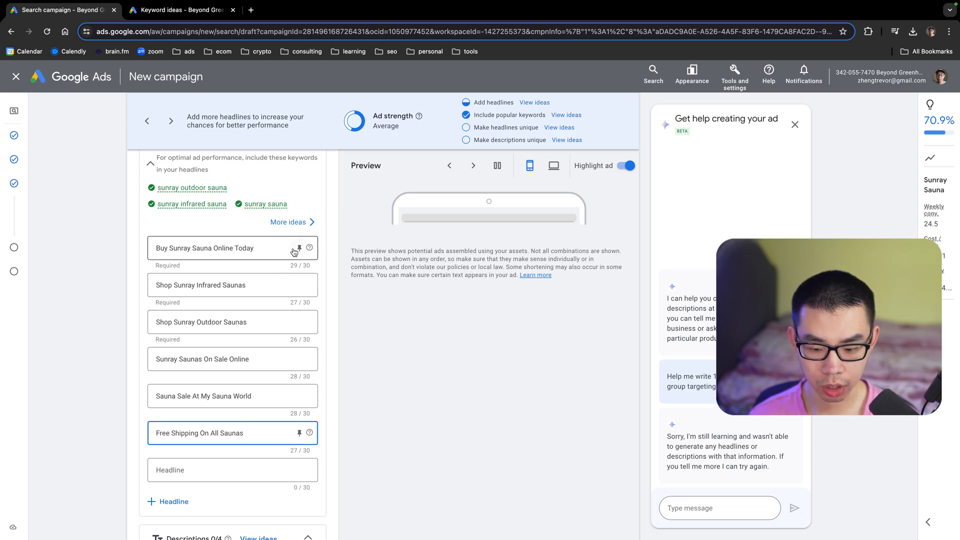
left_click(299, 248)
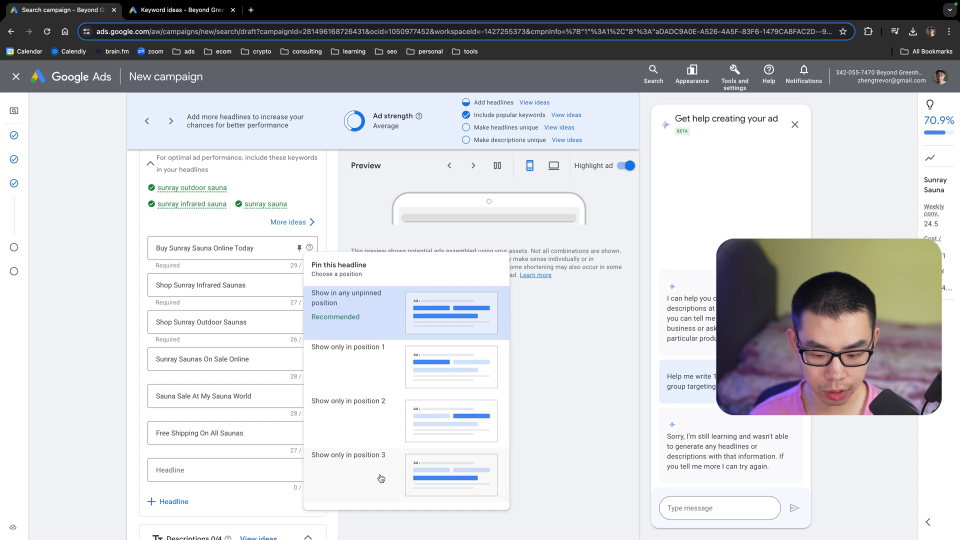
left_click(149, 247)
left_click_drag(265, 247, 155, 249)
left_click(373, 290)
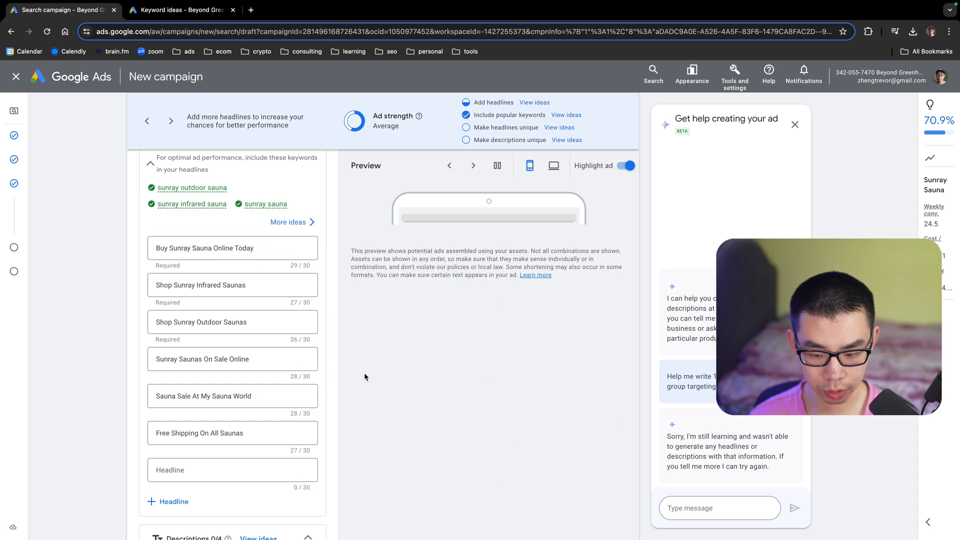
- Enter "No Sales Tax On All Saunas" as the seventh headline
scroll(202, 392, "down", 3)
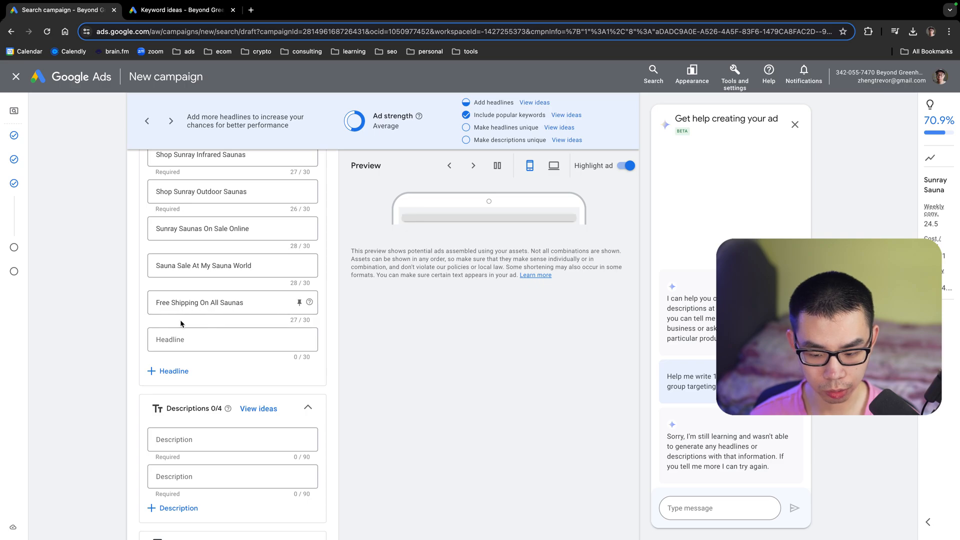
left_click(236, 339)
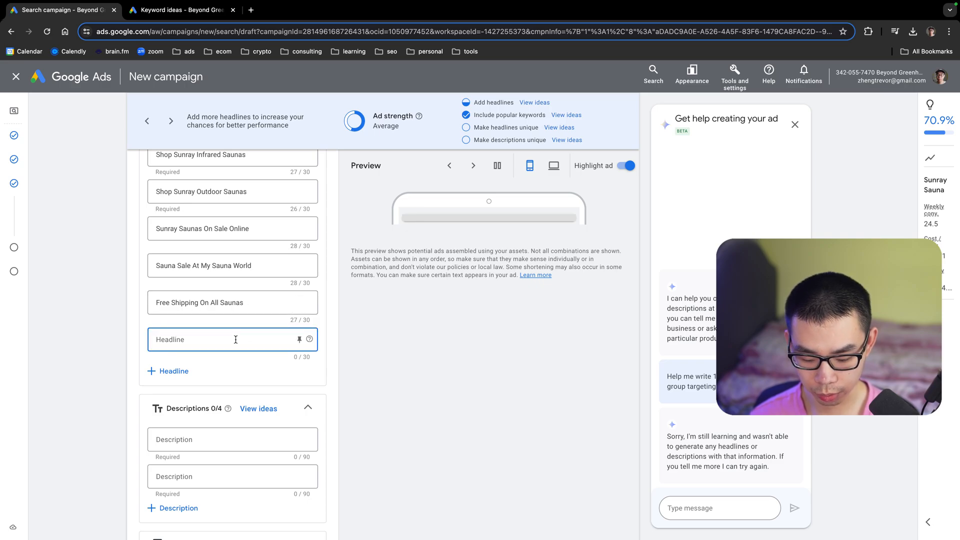
type("No Sales")
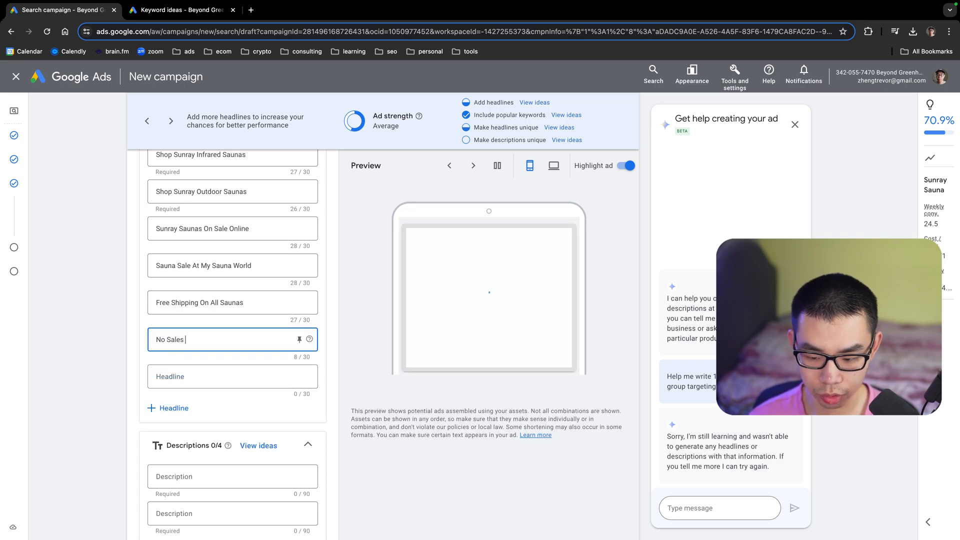
type(" Tax")
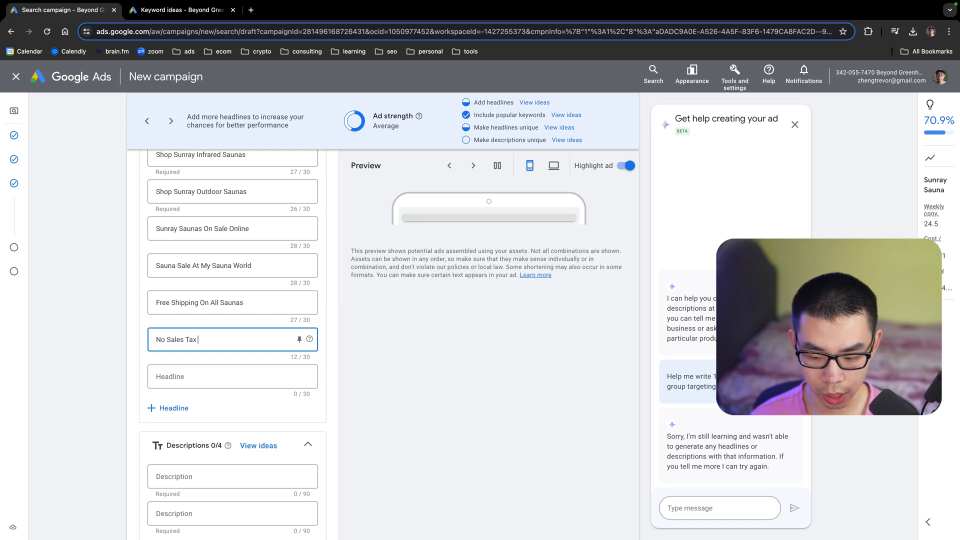
type(" On All Saunas")
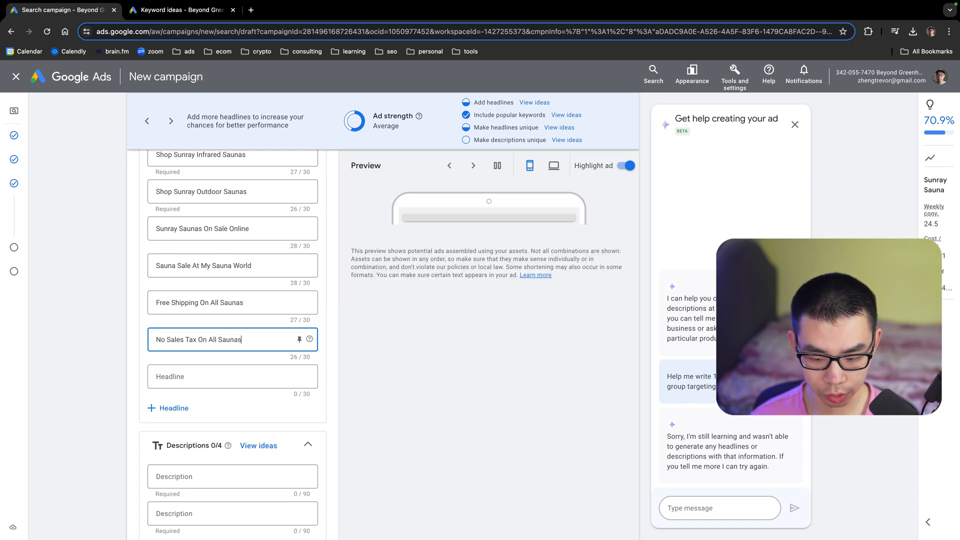
- Enter "Shop Sunray Saunas Online at My Sauna World. Best Customer Service Online. Free Shipping" as the first description
scroll(248, 316, "down", 5)
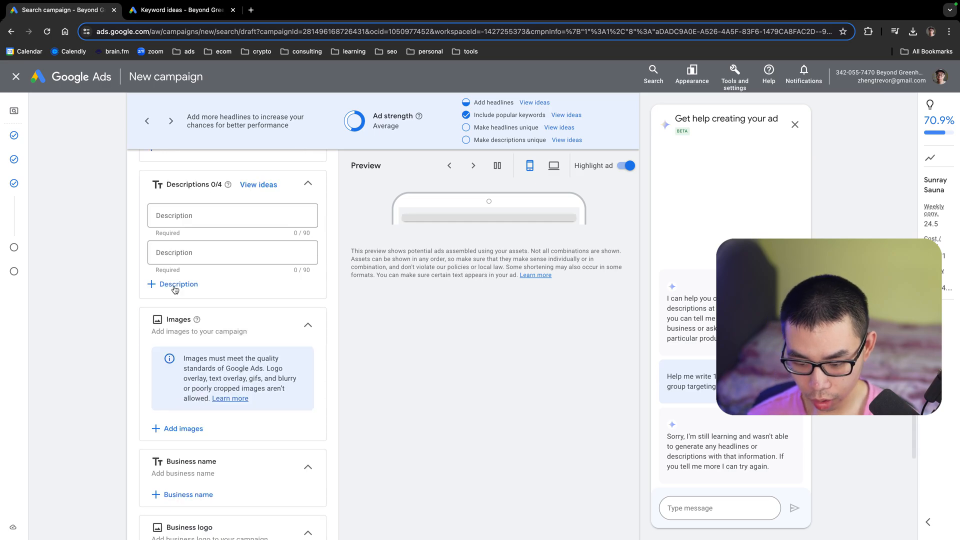
left_click(194, 213)
scroll(250, 252, "up", 2)
type("Shop")
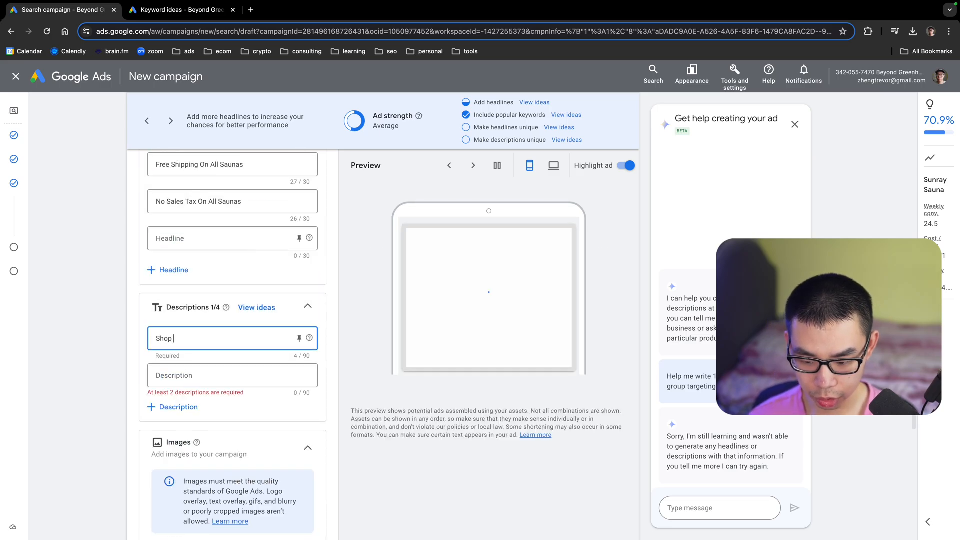
type(" Sunray Saunas On")
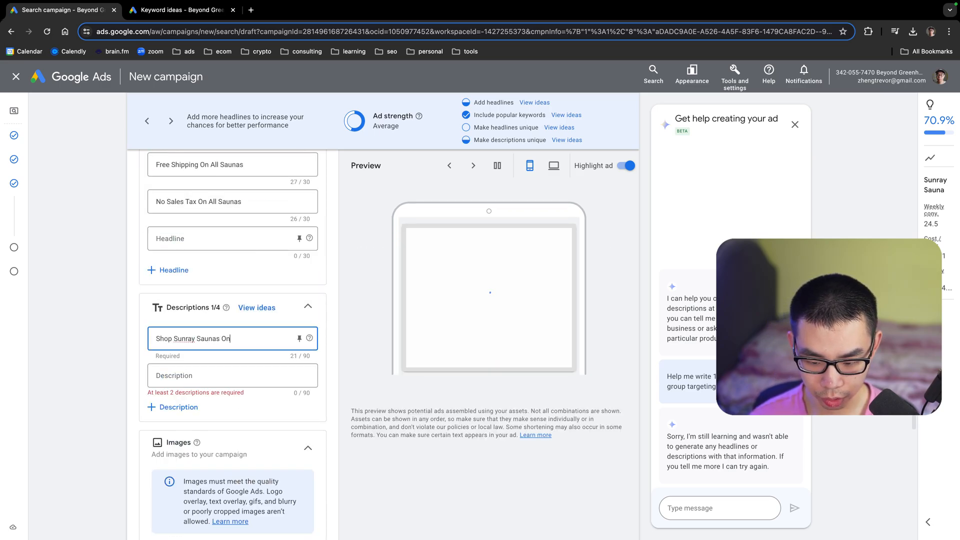
type("line at My Sauna")
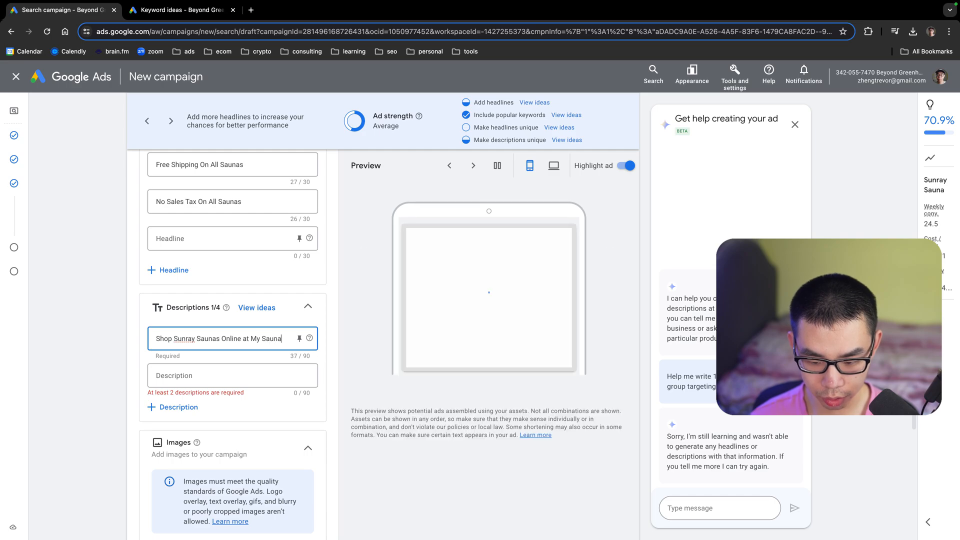
type(" World. Best Cu")
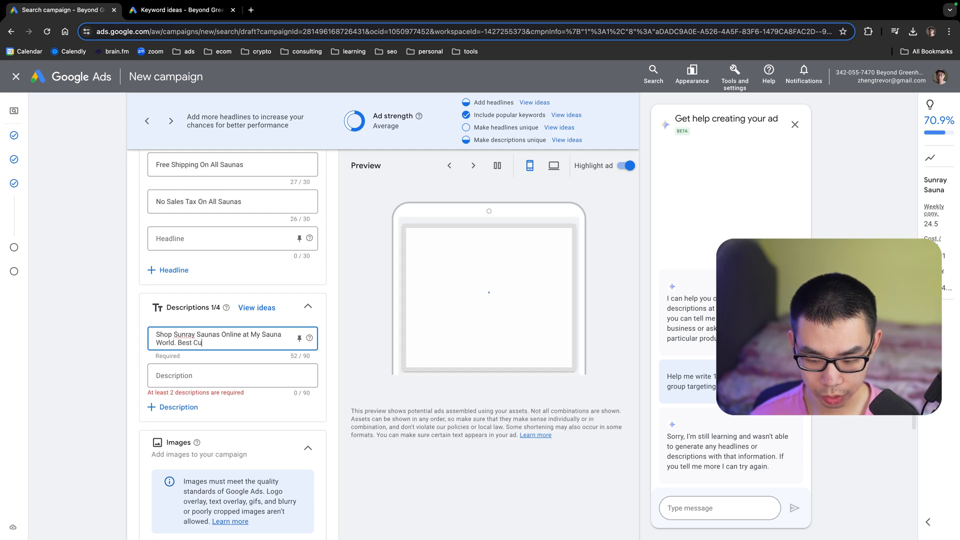
type("stomers Ser")
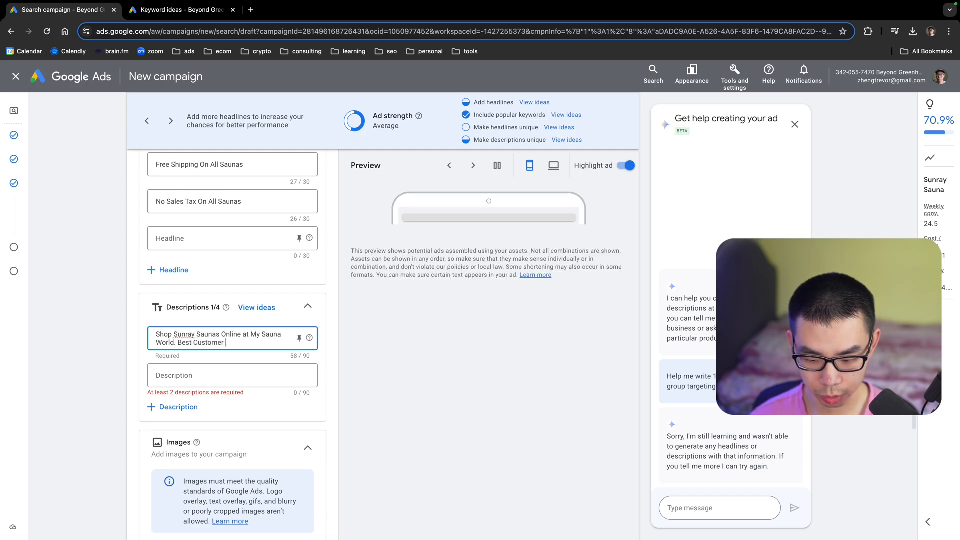
key("BackSpace")
type("Servic")
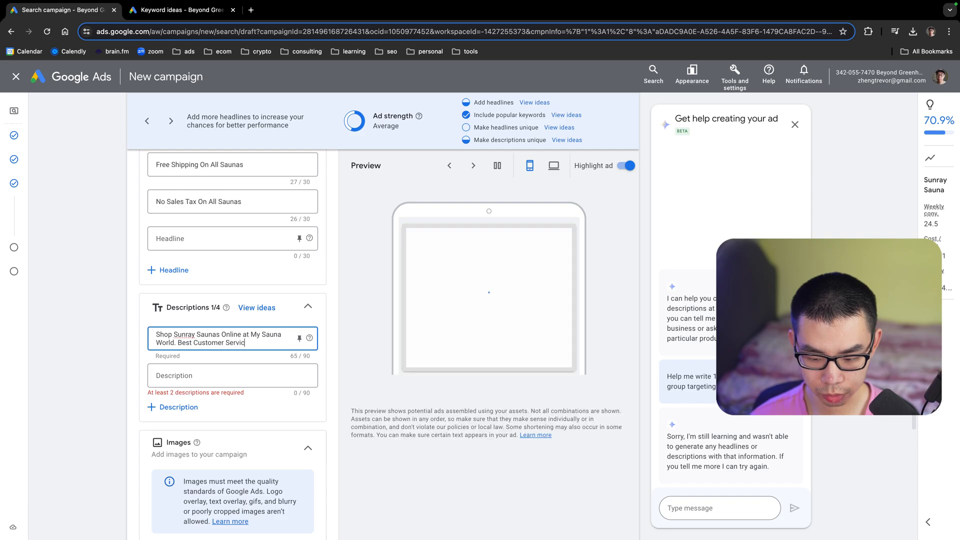
type("e Online. Free Shipping")
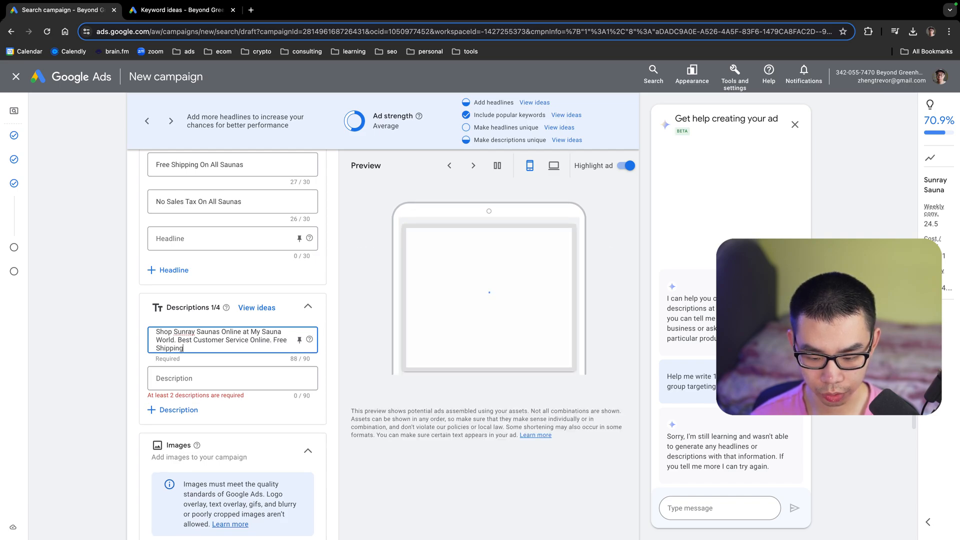
- Enter "Sunray Sauna Sale. No Sales Tax on All Orders. Explore our Sauna Collection Today." as the second description
left_click(231, 378)
type("S")
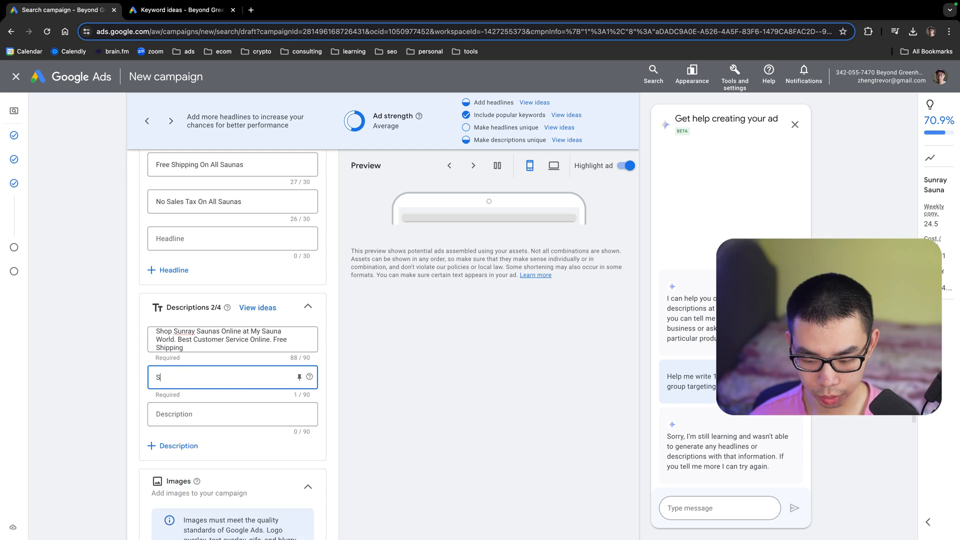
type("unray S")
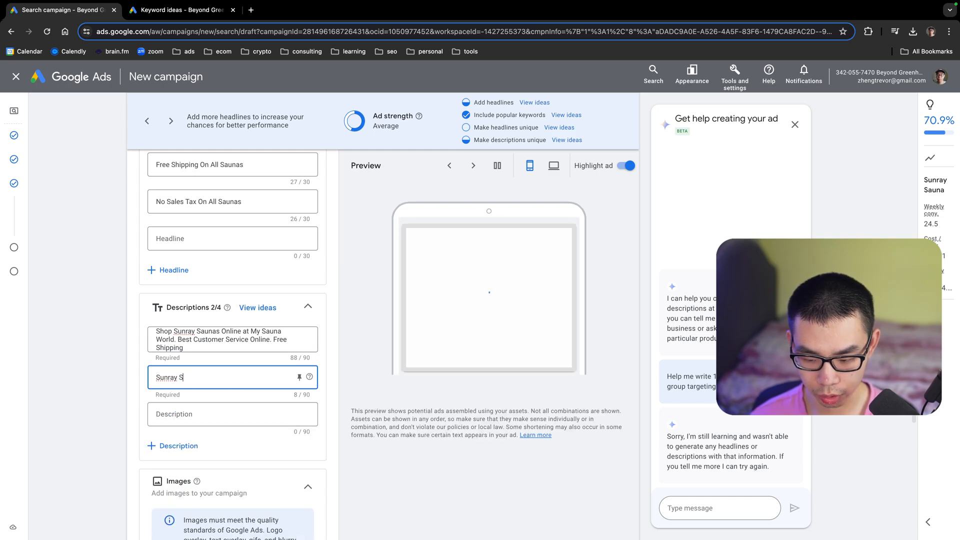
type("auna Sale.")
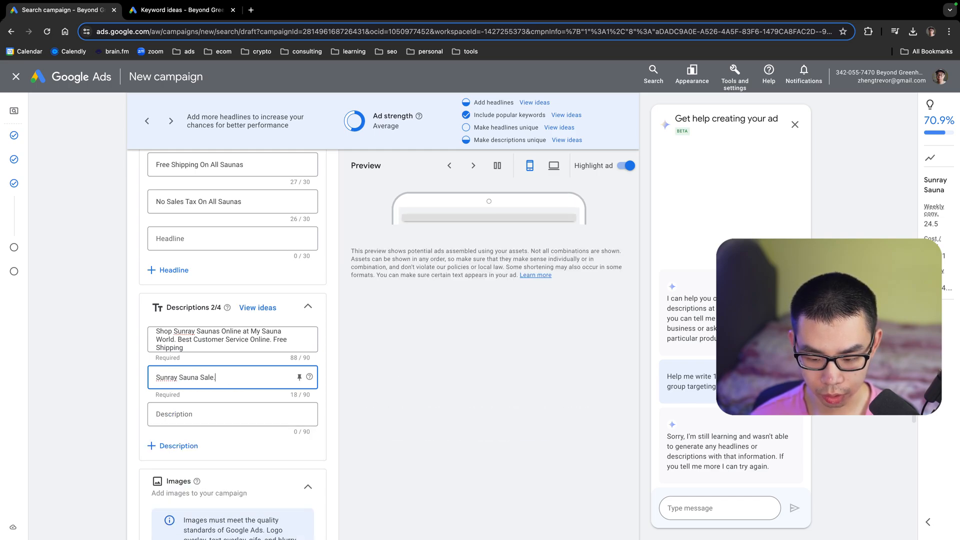
type(" Best")
key("BackSpace")
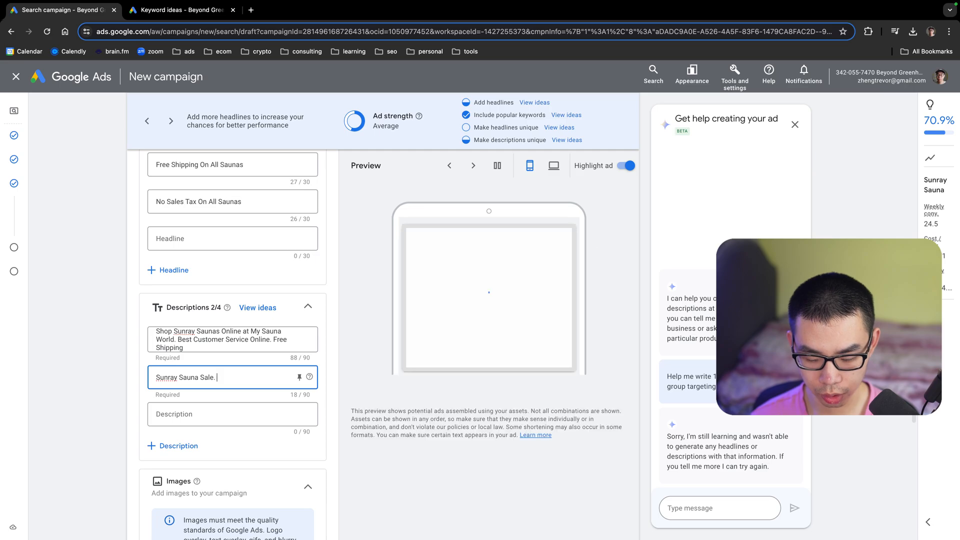
type("No Sales T")
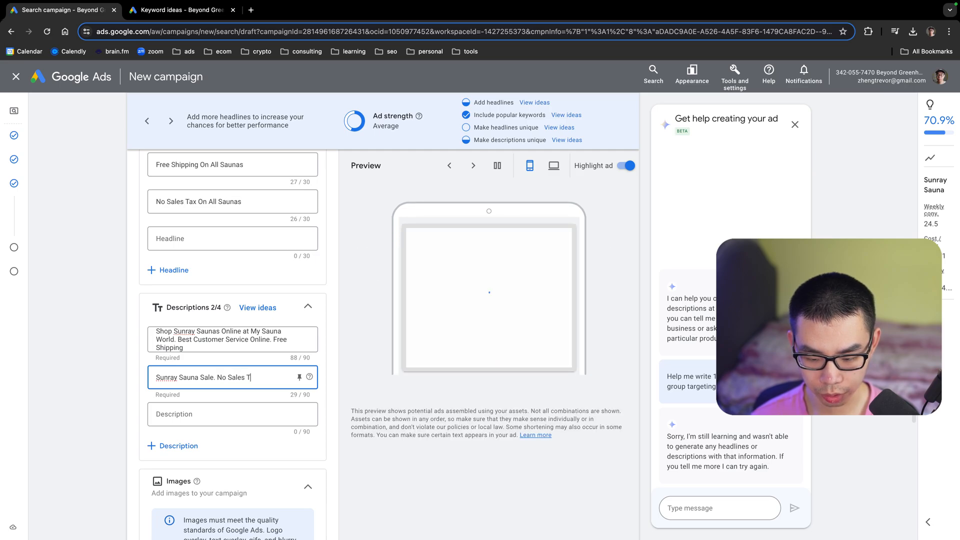
type("ax on A")
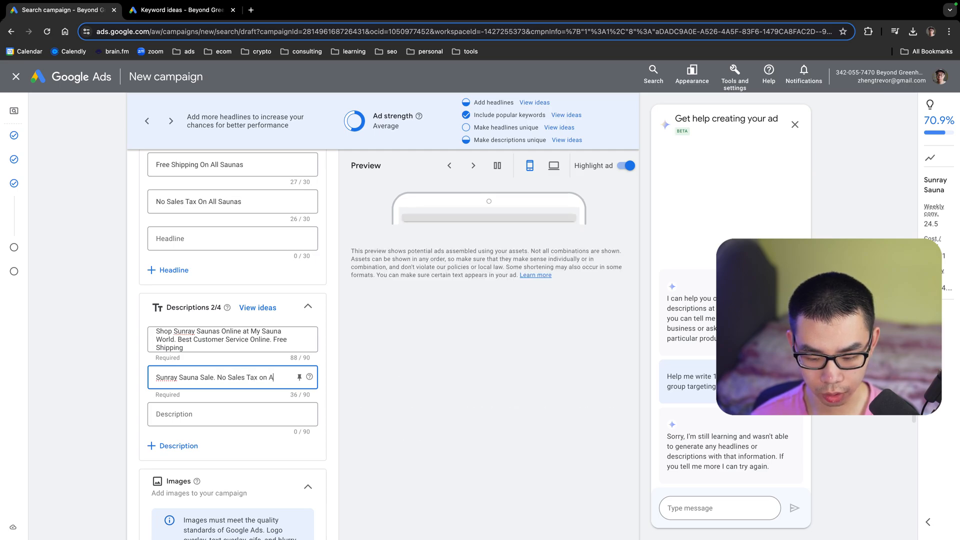
type("ll Orders.")
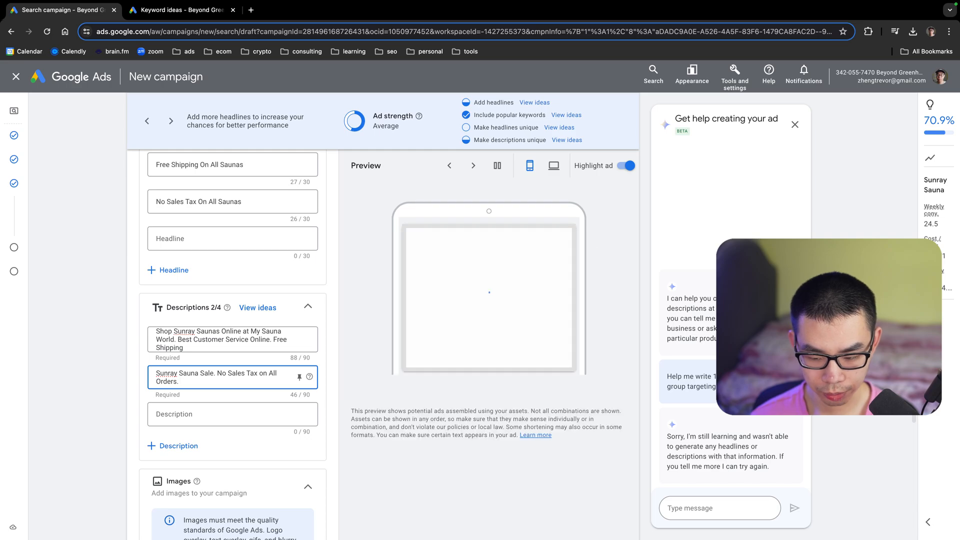
type("nray")
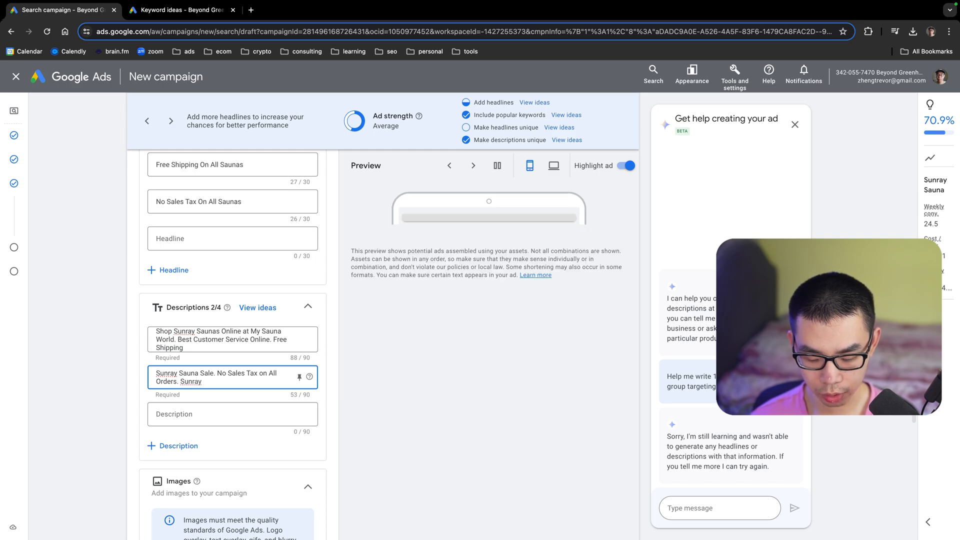
key("BackSpace")
key("BackSpace")
key("BackSpace")
key("BackSpace")
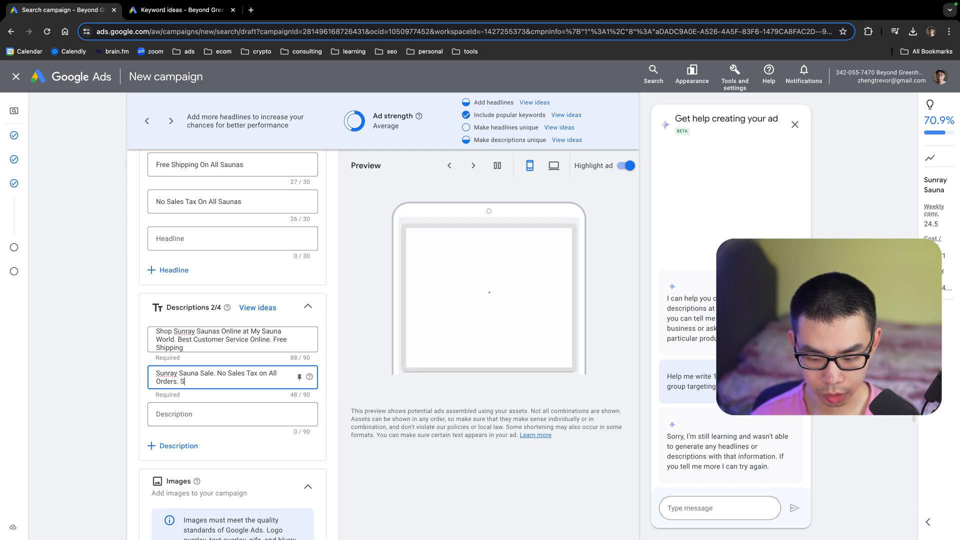
type("E")
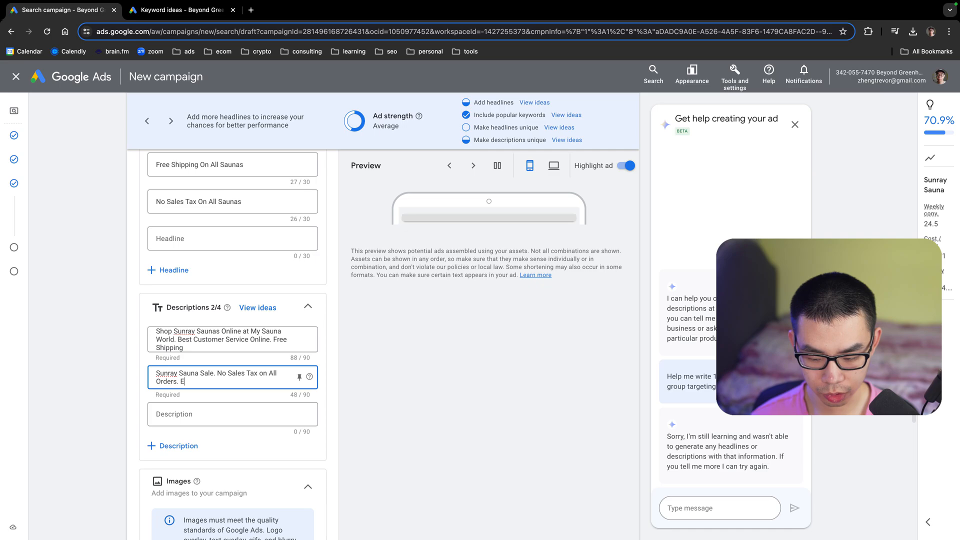
type("xplore our Sa")
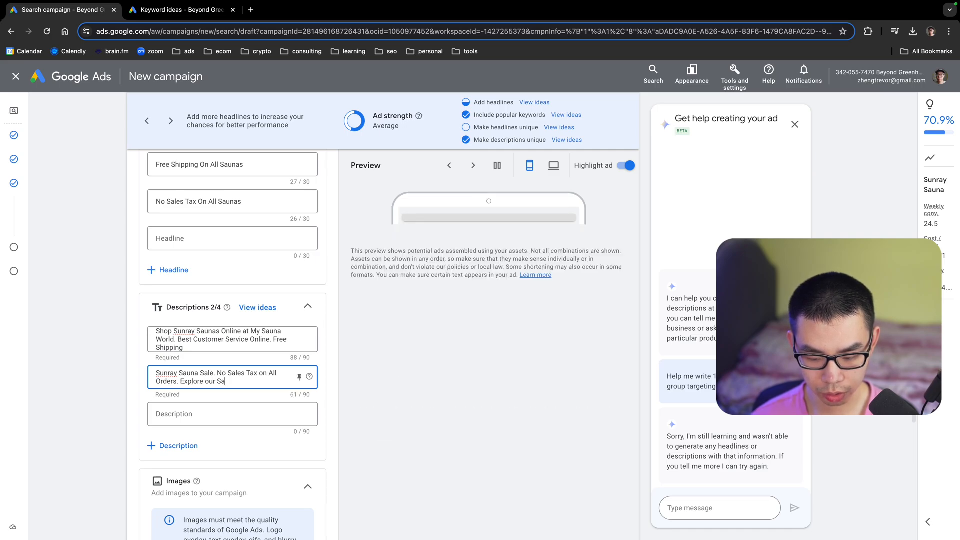
type("una Collection Today.")
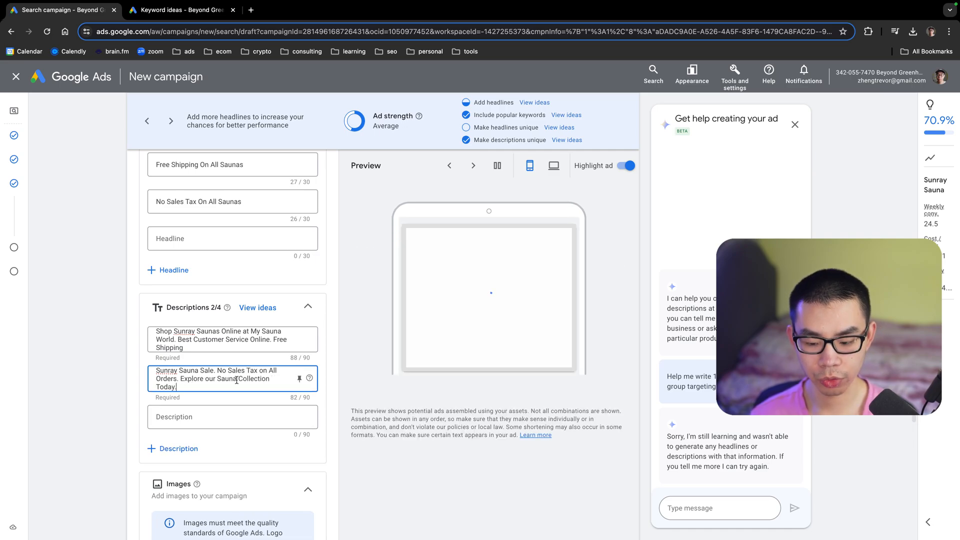
left_click(370, 445)
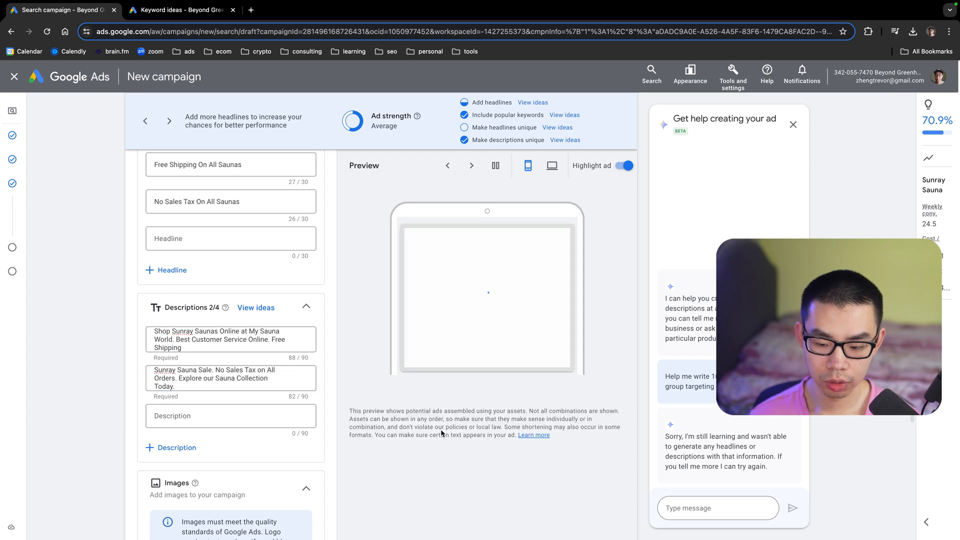
- Examine the ad strength rating and its explanation alongside the ad's final URL, display path, headlines and descriptions
scroll(440, 433, "up", 3)
scroll(439, 431, "down", 6)
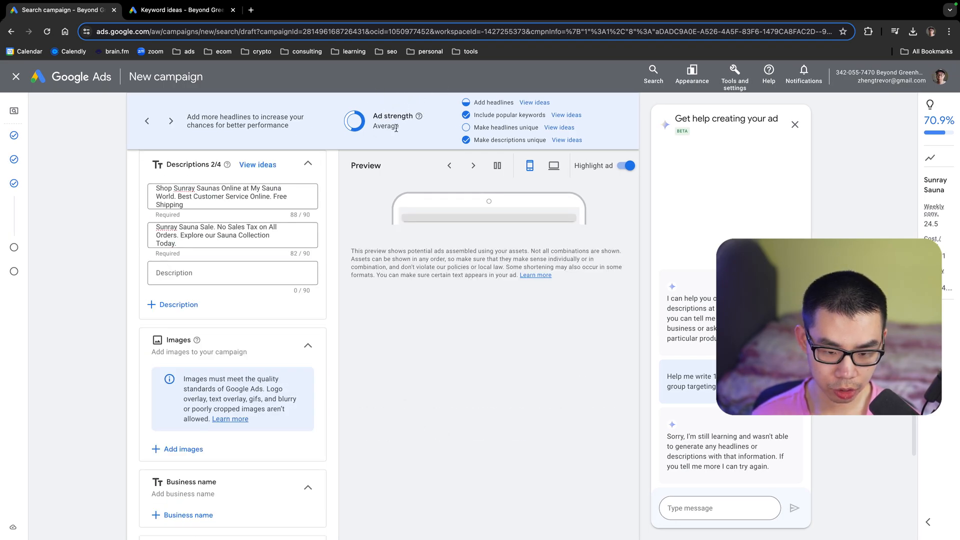
scroll(406, 137, "up", 2)
mouse_move(419, 117)
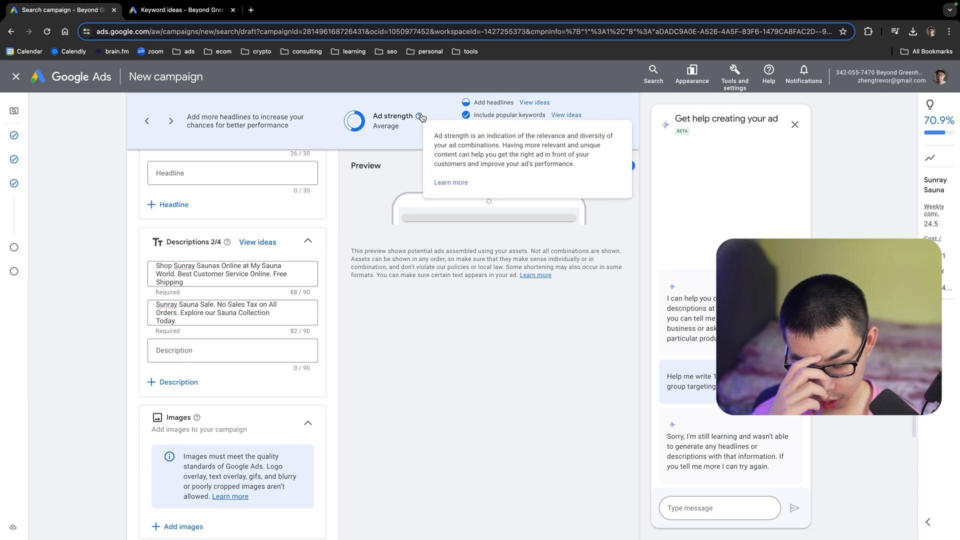
left_click_drag(372, 130, 397, 125)
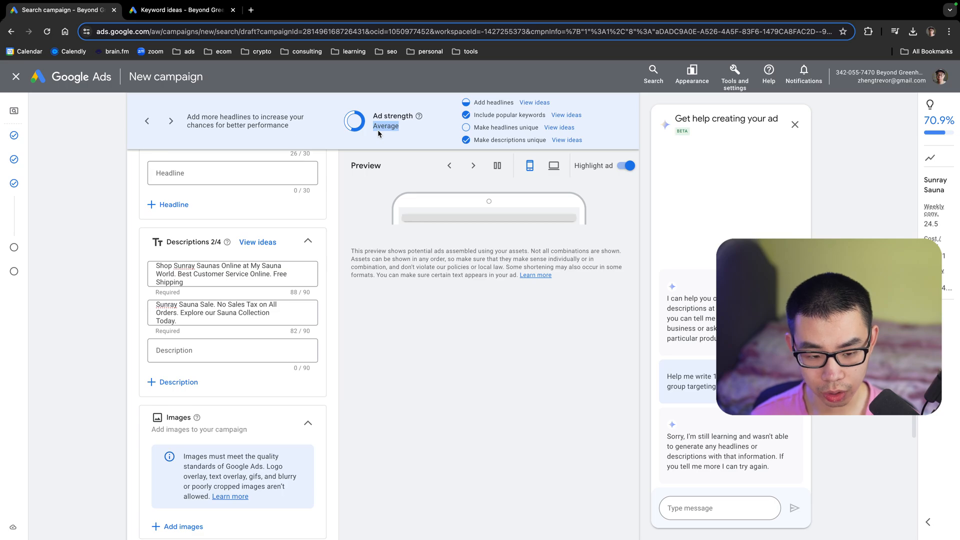
scroll(337, 211, "up", 3)
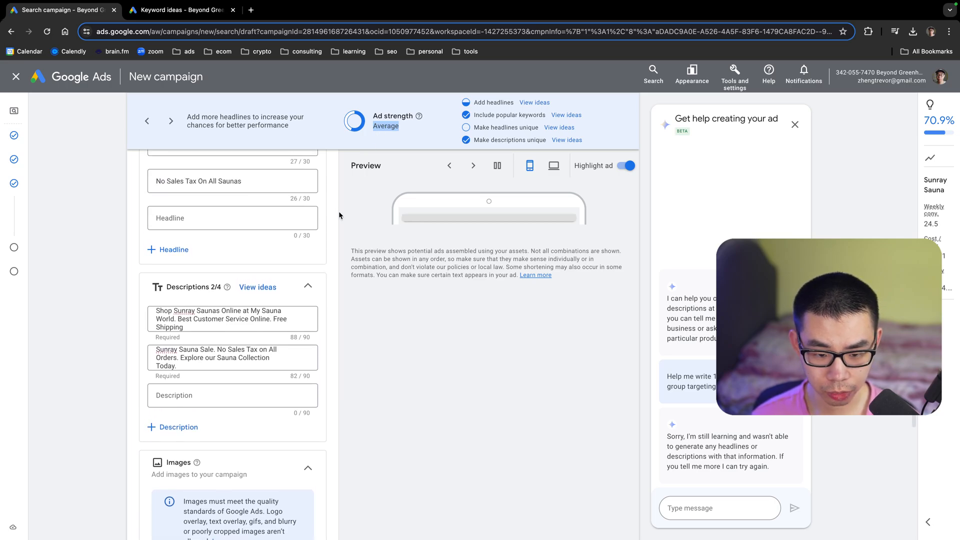
scroll(338, 211, "up", 5)
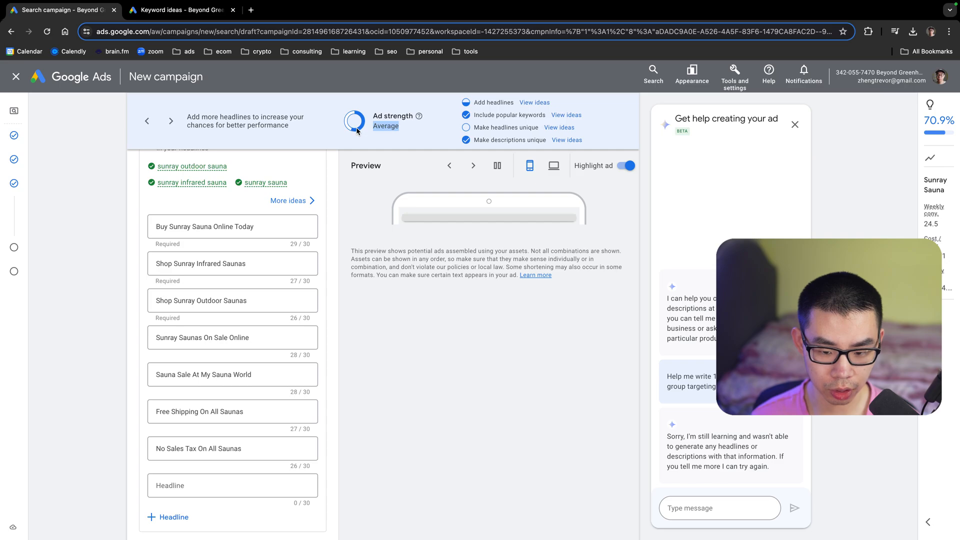
scroll(300, 299, "down", 1)
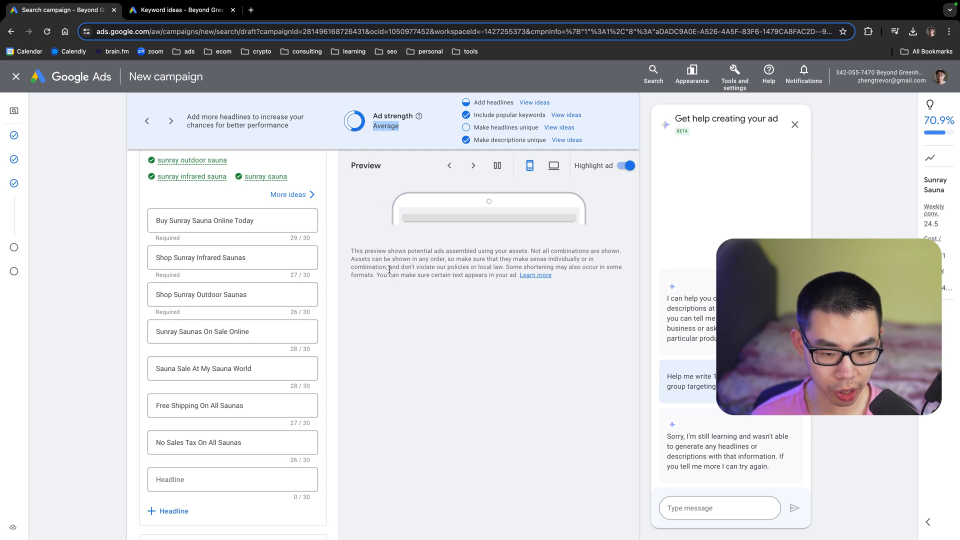
left_click(207, 446)
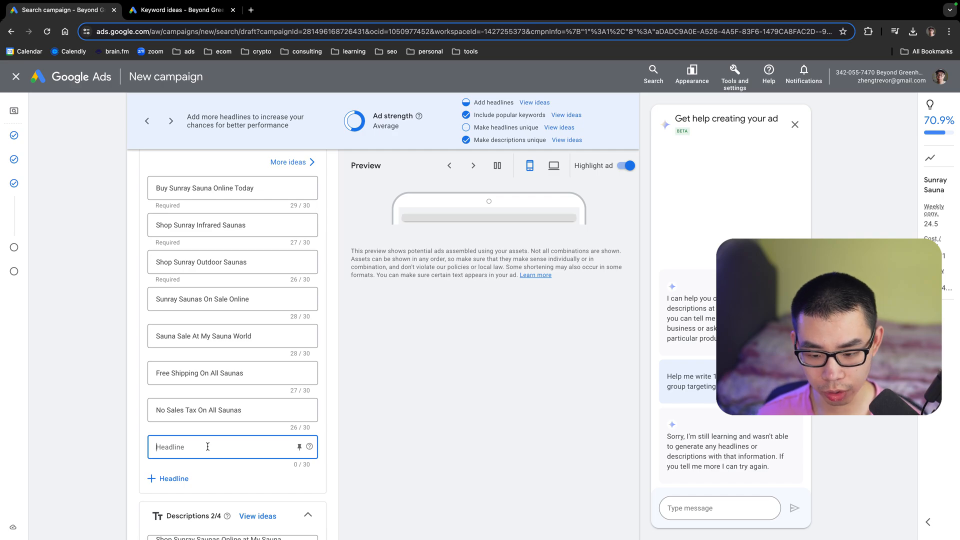
scroll(359, 255, "up", 10)
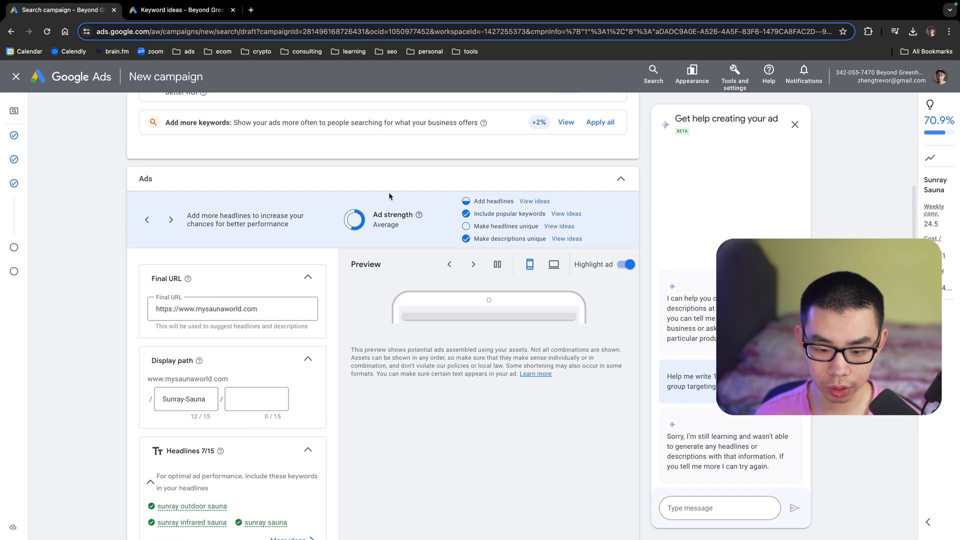
scroll(315, 327, "up", 3)
scroll(315, 327, "down", 12)
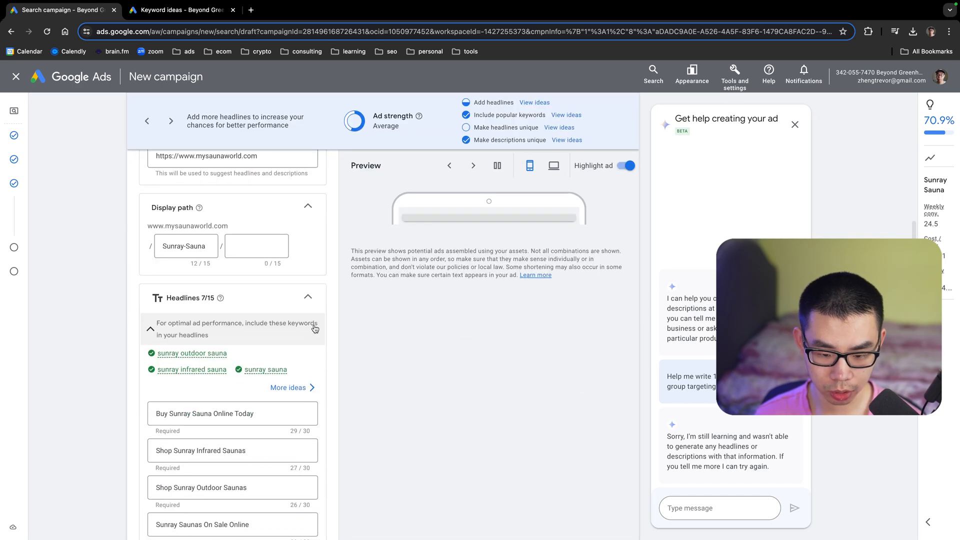
scroll(315, 328, "down", 3)
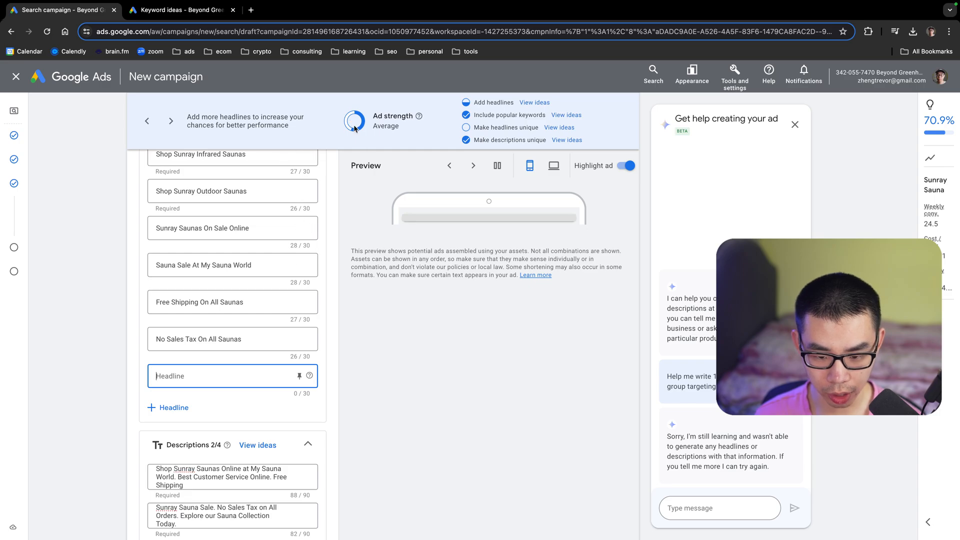
left_click(419, 116)
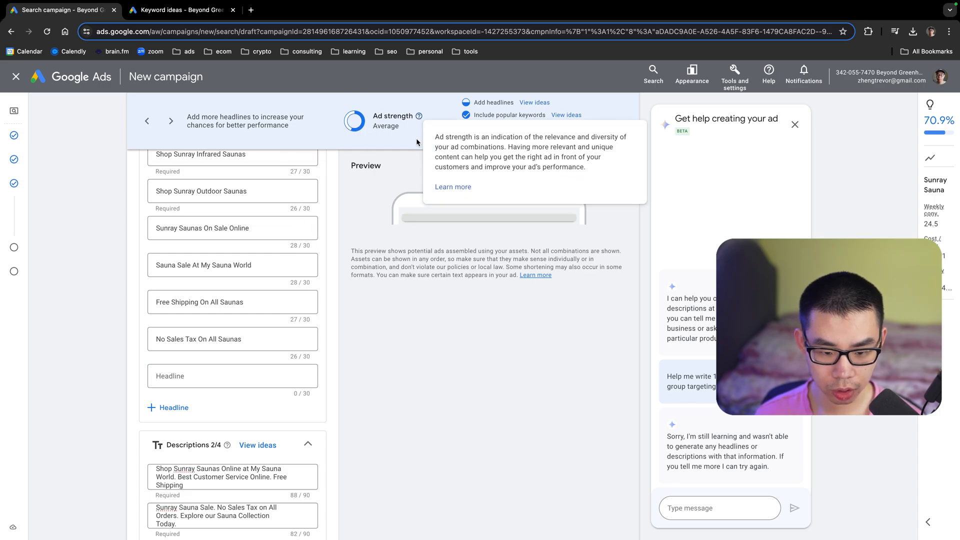
left_click(269, 372)
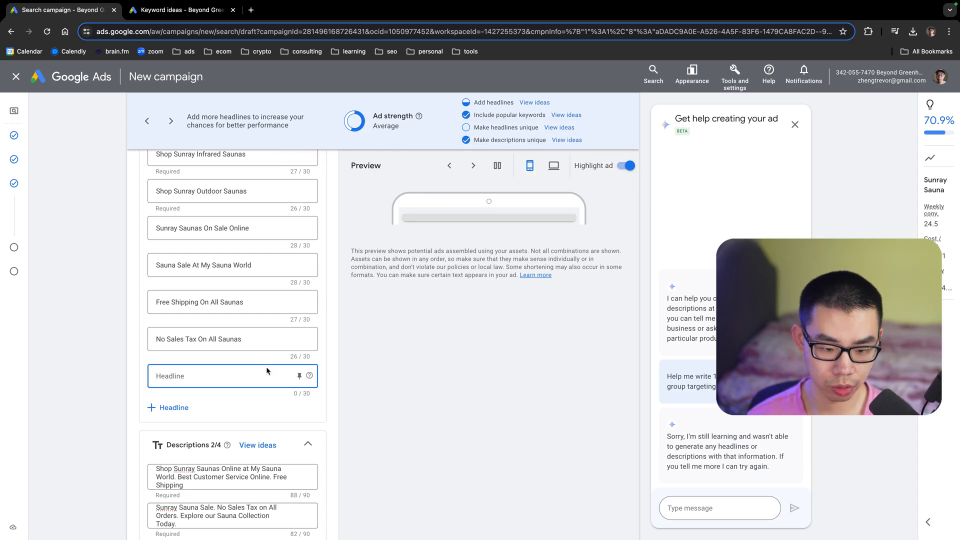
- Review the suggested headline keywords, the ad texts, and the optional images, business name, logo, sitelinks and callouts sections
scroll(238, 403, "up", 5)
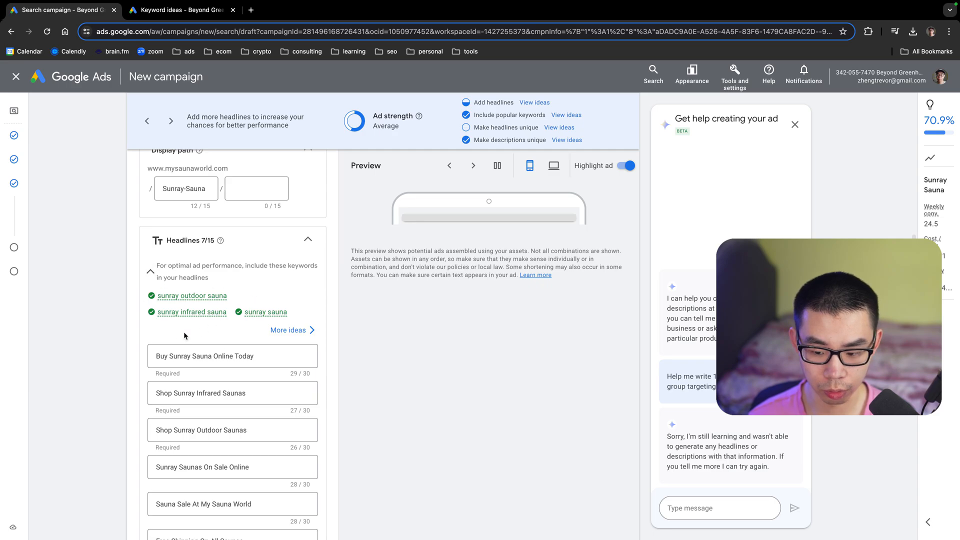
scroll(244, 389, "down", 10)
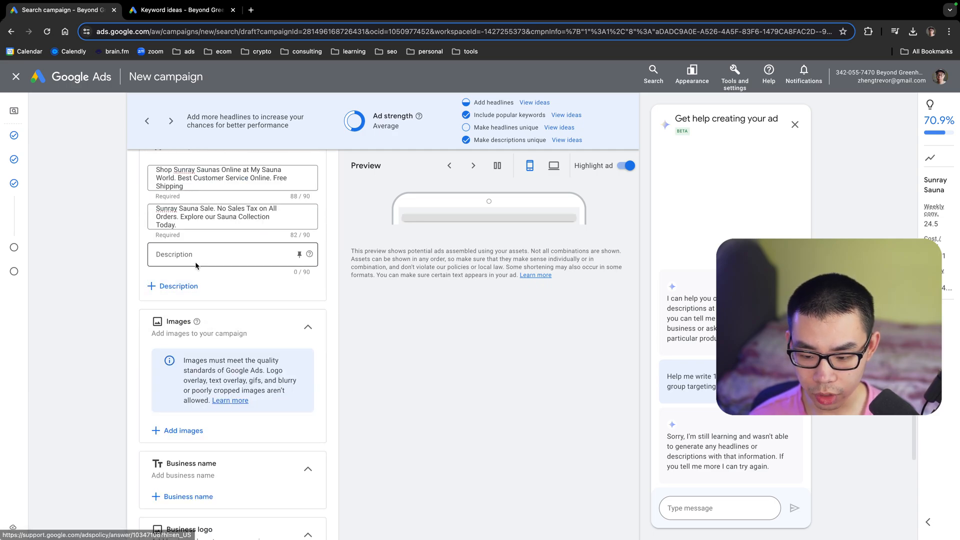
scroll(183, 288, "up", 2)
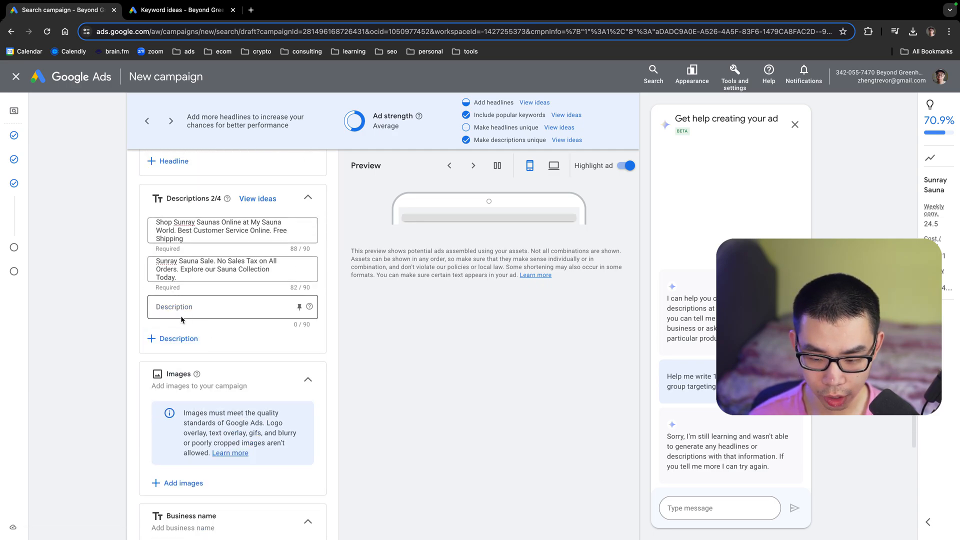
scroll(203, 354, "up", 3)
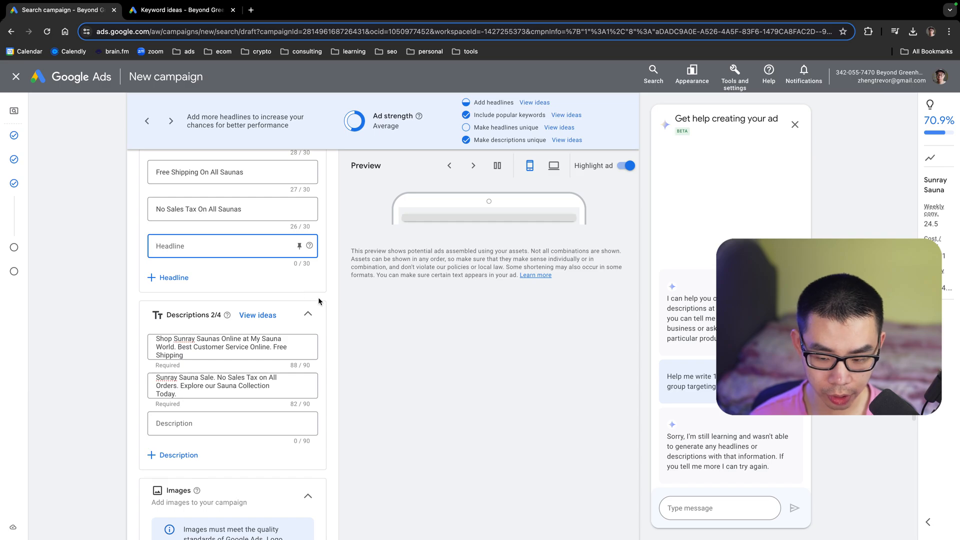
scroll(212, 435, "up", 8)
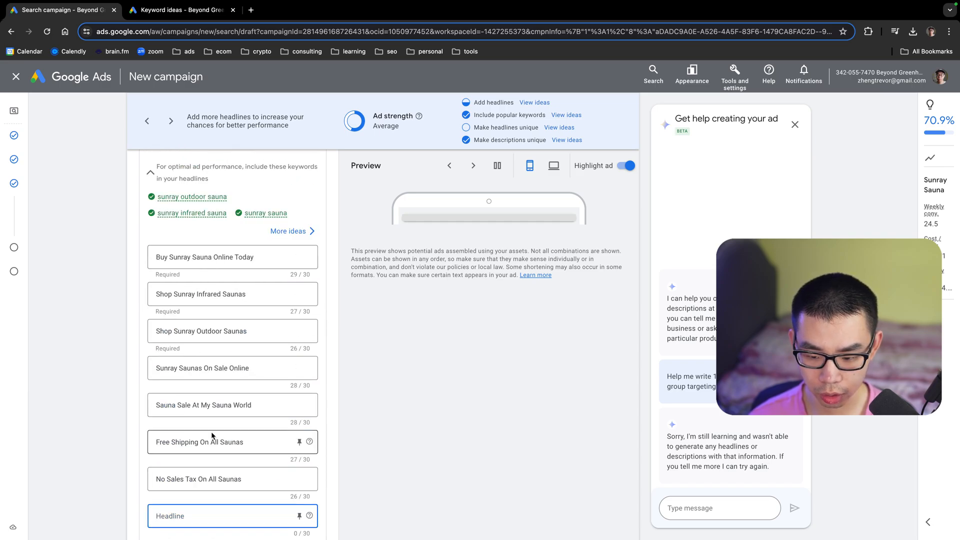
scroll(215, 430, "up", 6)
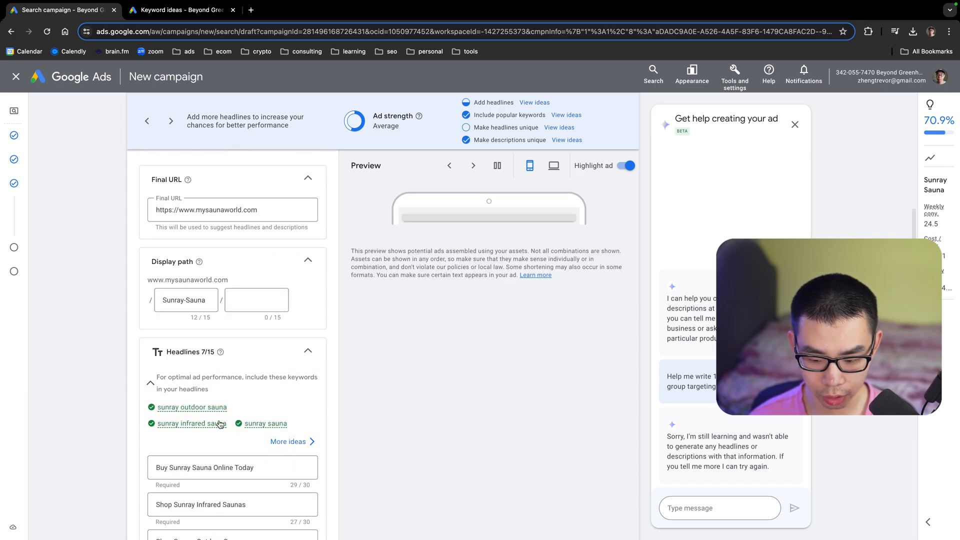
scroll(220, 424, "down", 10)
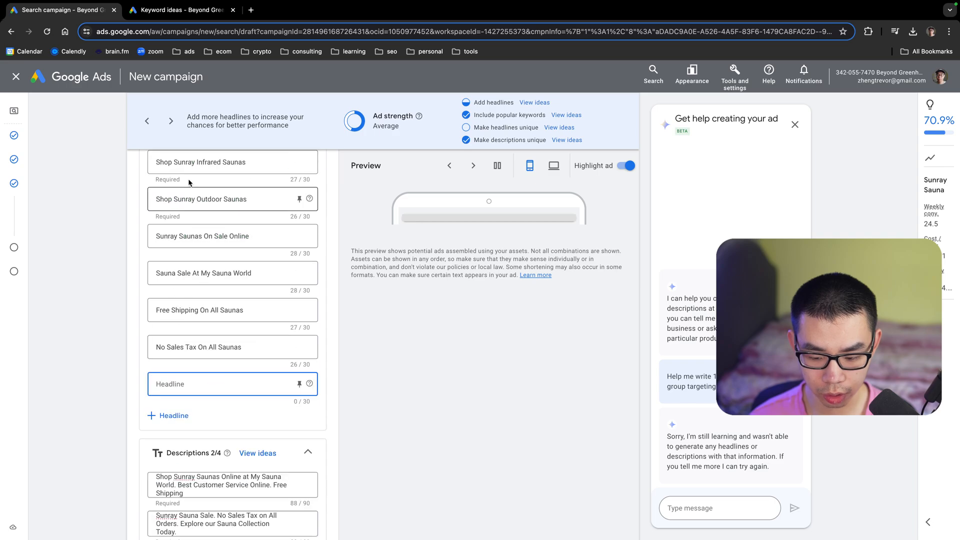
scroll(223, 396, "down", 13)
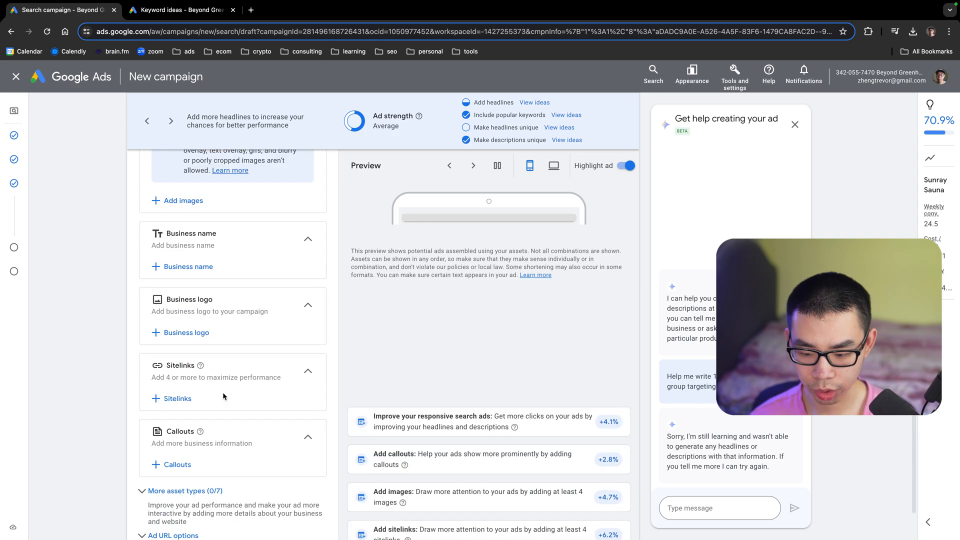
scroll(190, 325, "up", 5)
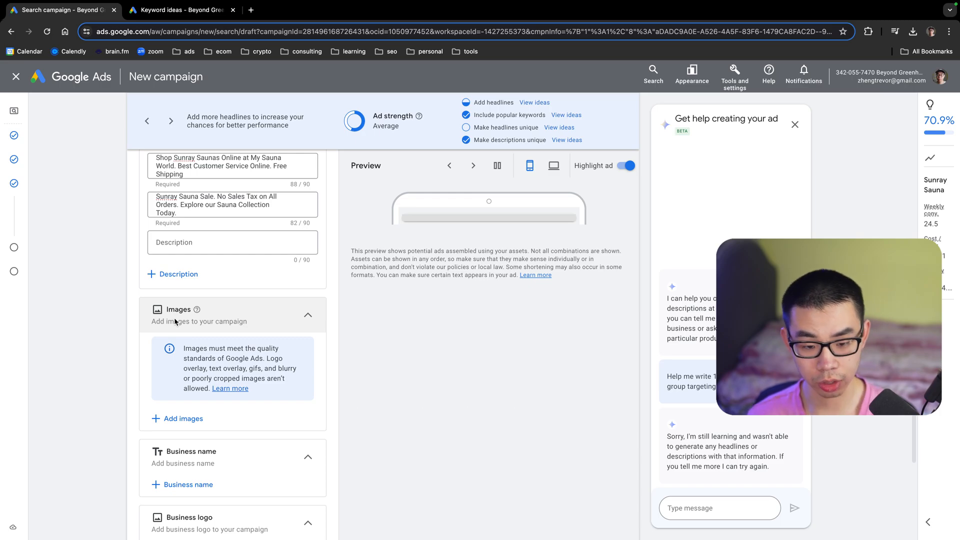
scroll(197, 420, "up", 3)
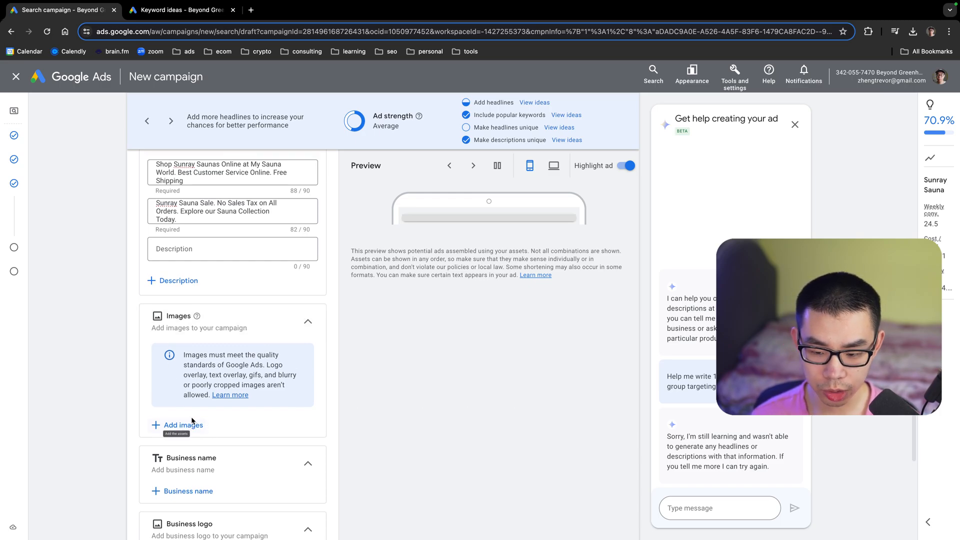
- Check the keyword ideas for the "baldwin 2 person sauna" entry and return to the campaign's ad descriptions
scroll(242, 354, "down", 2)
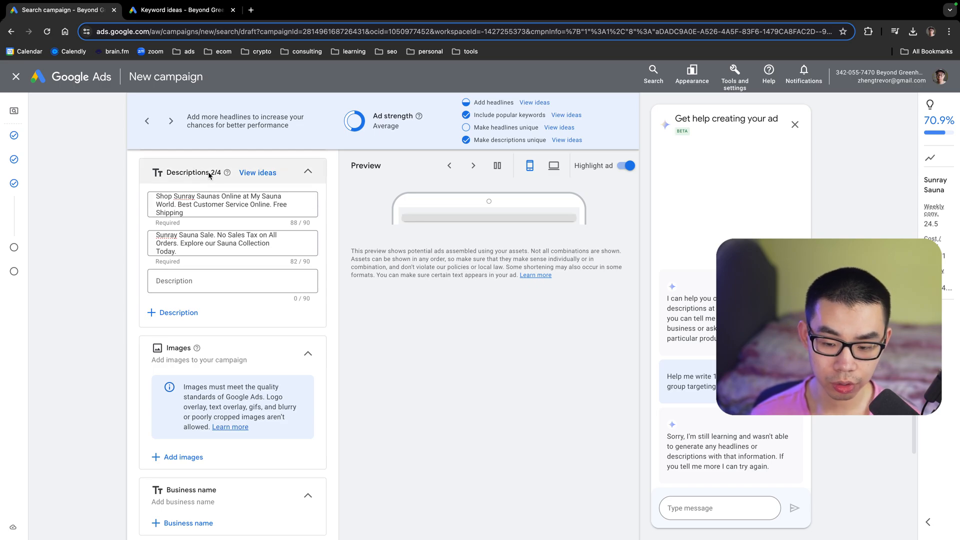
left_click(178, 10)
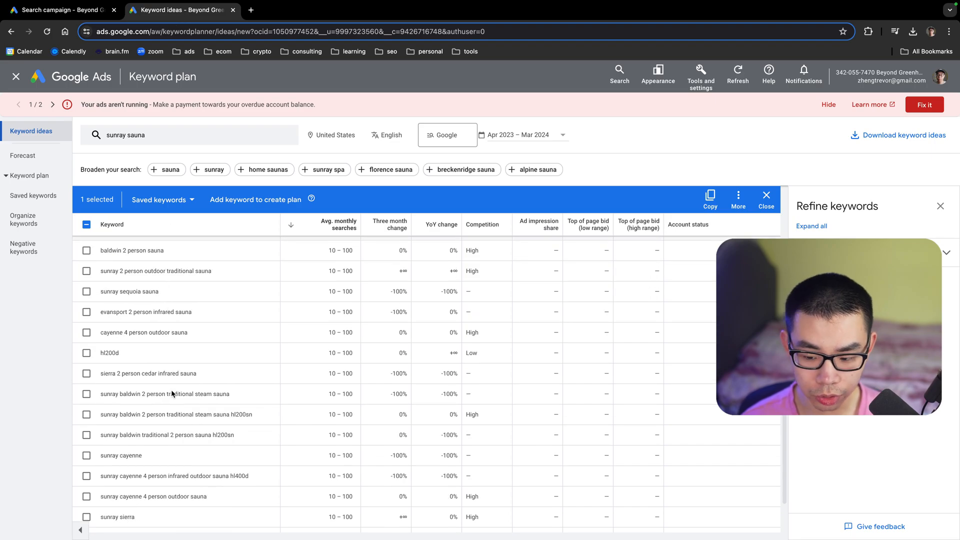
scroll(105, 325, "up", 1)
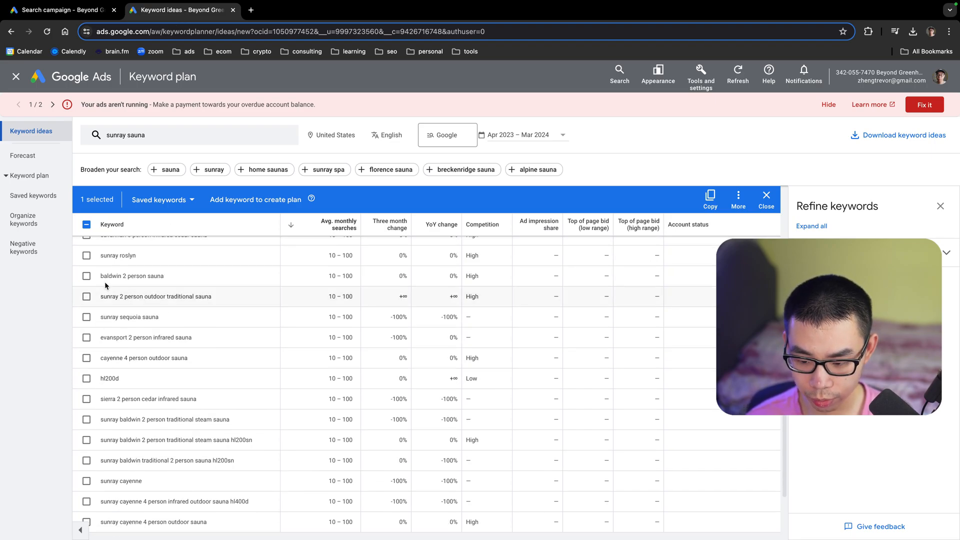
left_click_drag(101, 276, 193, 280)
left_click(85, 12)
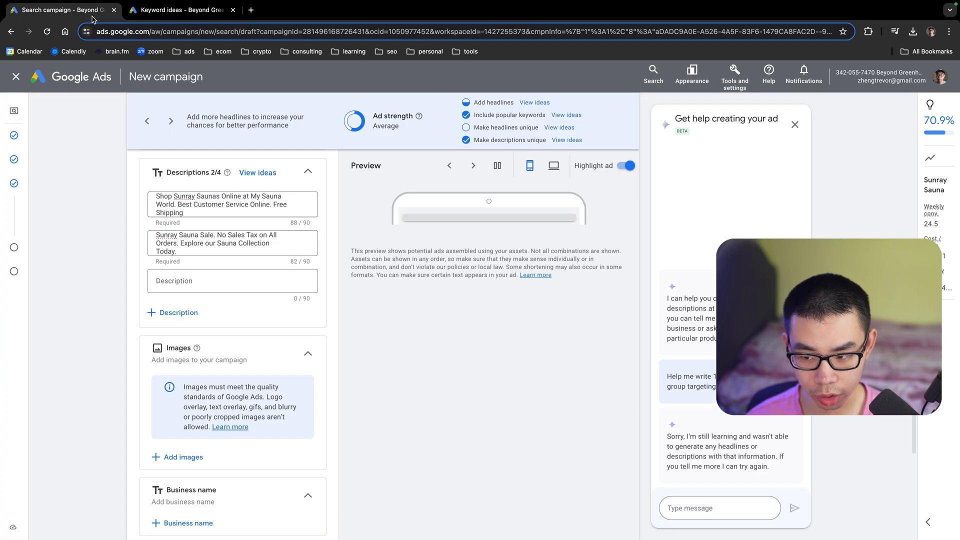
- Set the campaign-level business name to "My Sauna World" and look at the business logo form without adding a logo
scroll(245, 442, "down", 1)
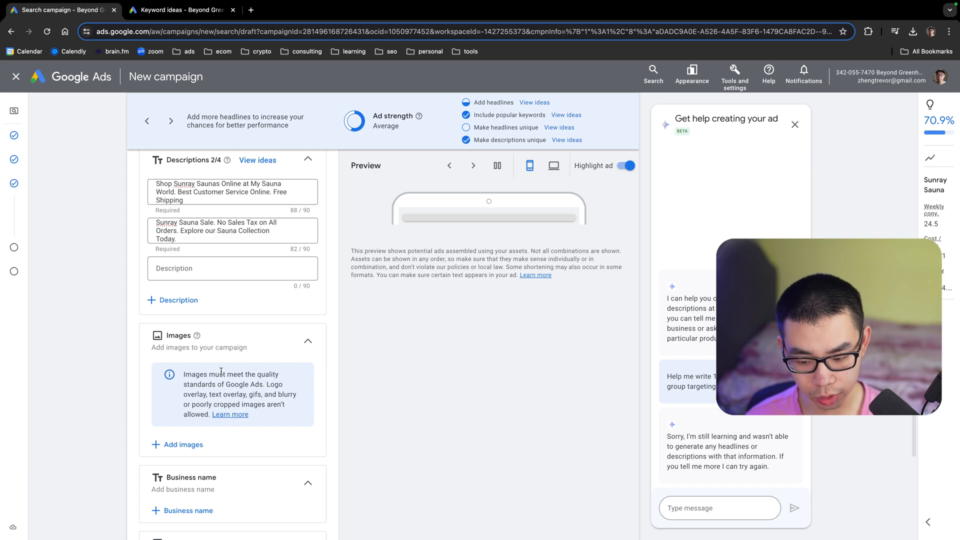
scroll(234, 398, "down", 2)
scroll(235, 397, "down", 1)
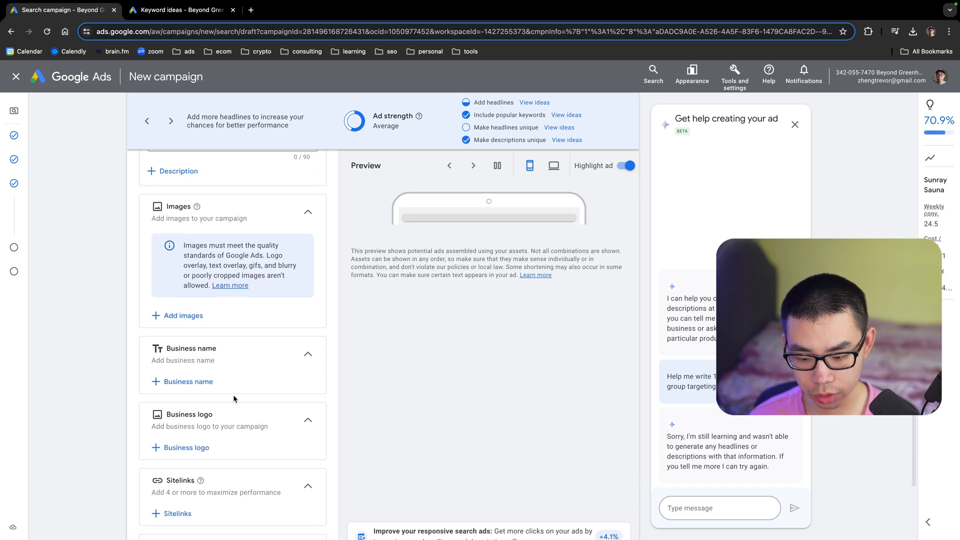
left_click(203, 375)
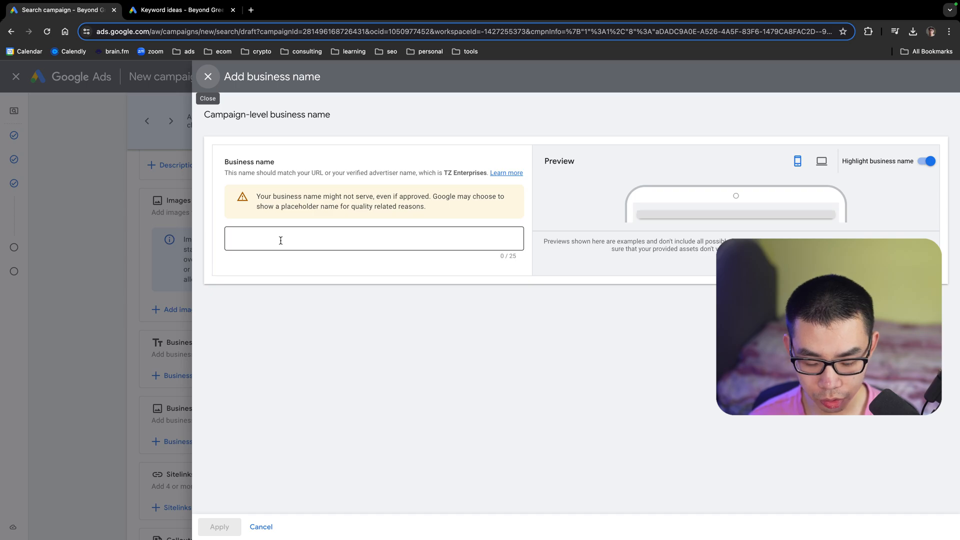
left_click(280, 241)
type("My Sauna Wo")
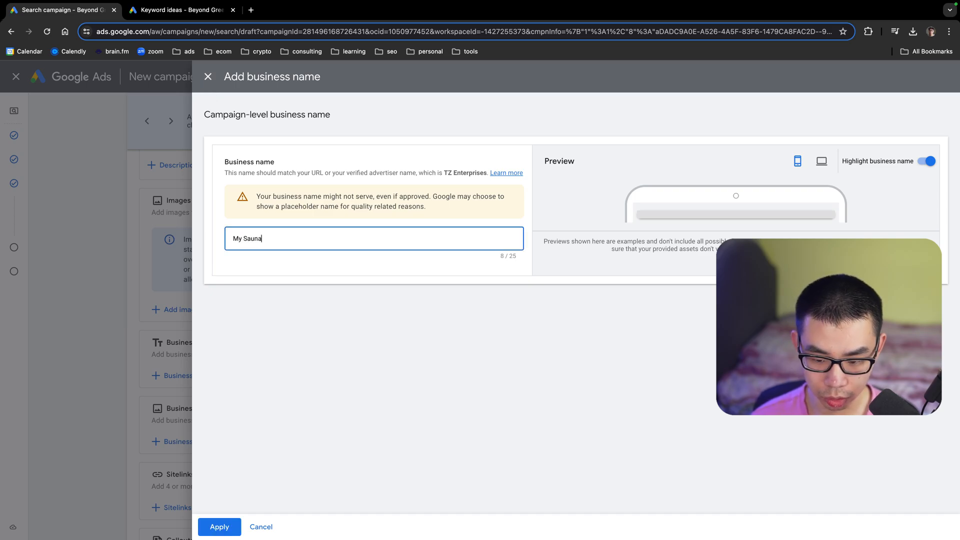
key("BackSpace")
key("BackSpace")
key("BackSpace")
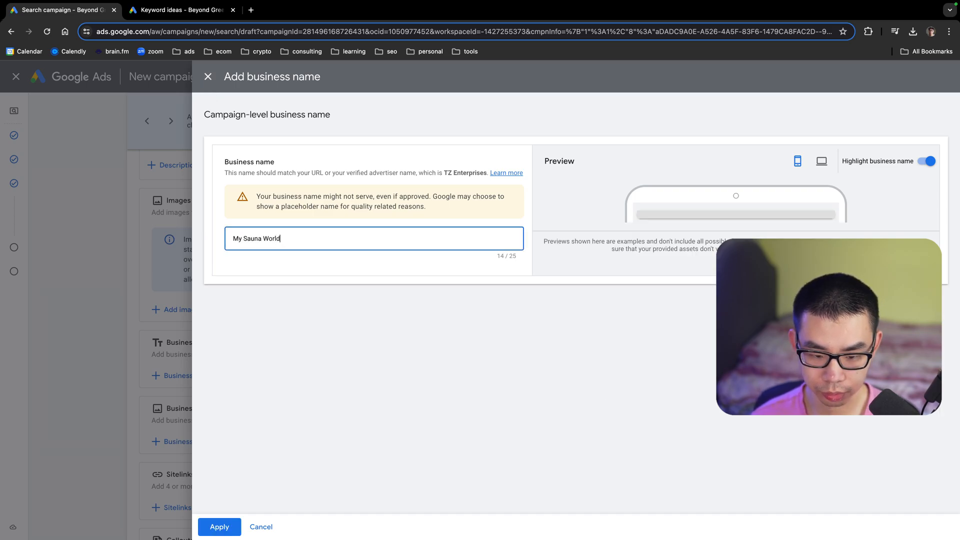
left_click(219, 526)
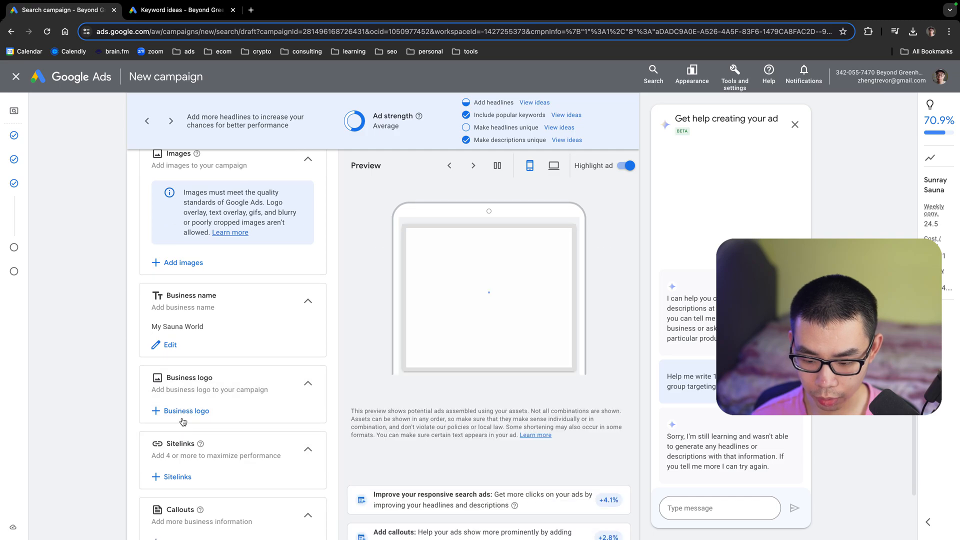
left_click(183, 419)
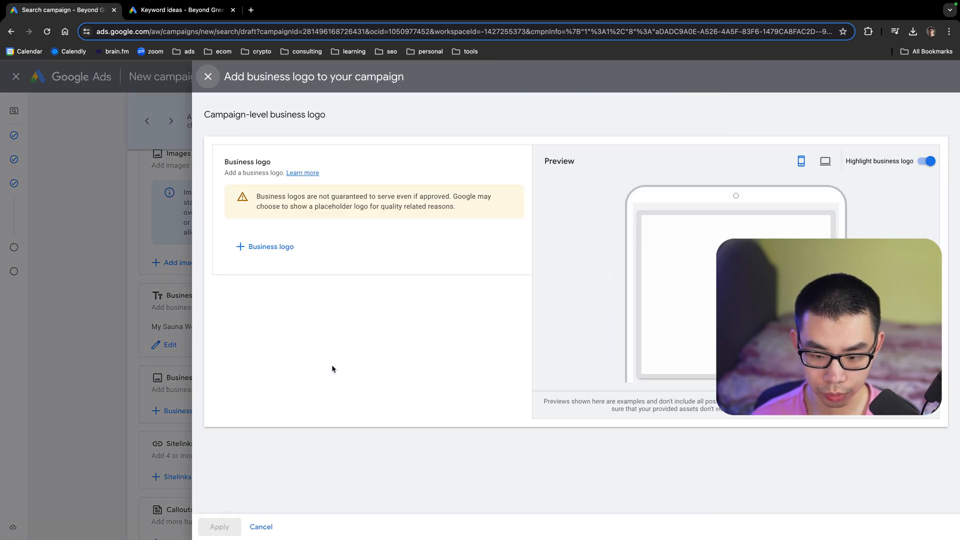
left_click(209, 78)
- Start creating new campaign sitelinks and enter "Free Shipping On All Sauna" as the first sitelink's text
left_click(175, 386)
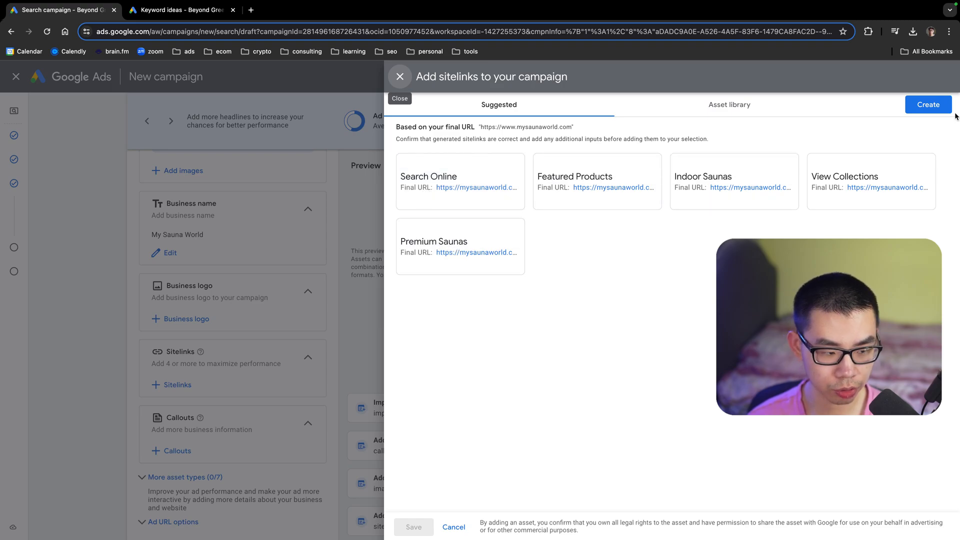
left_click(928, 105)
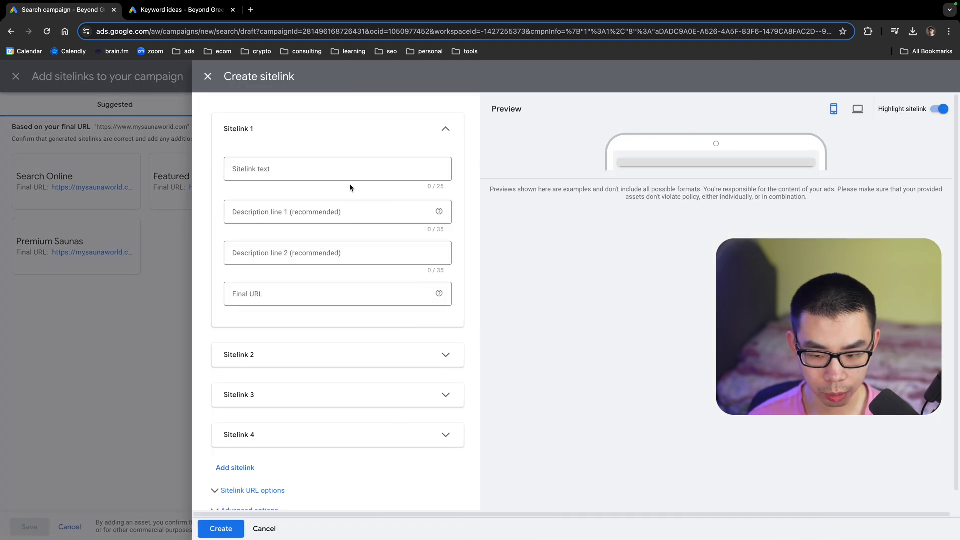
left_click(278, 166)
type("Free")
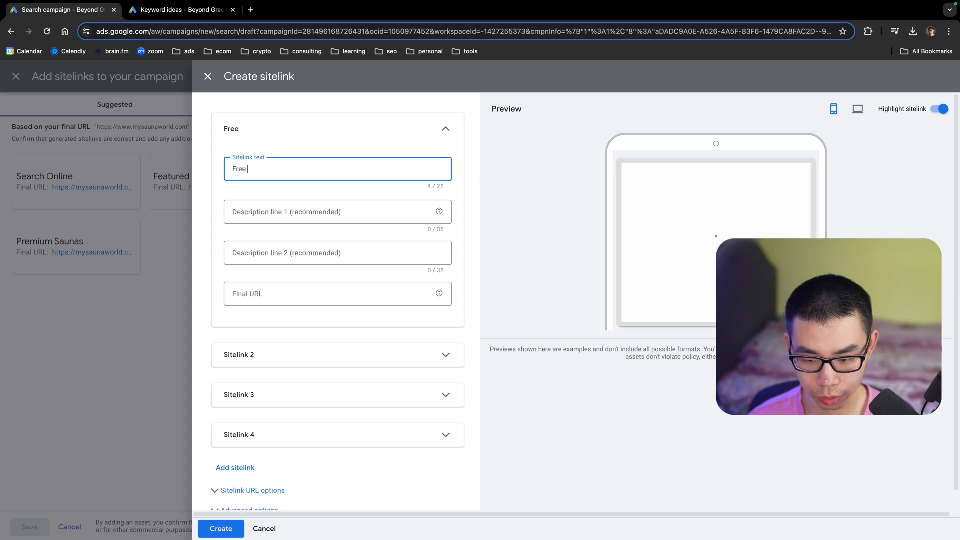
type(" Shipping On Sall Sa")
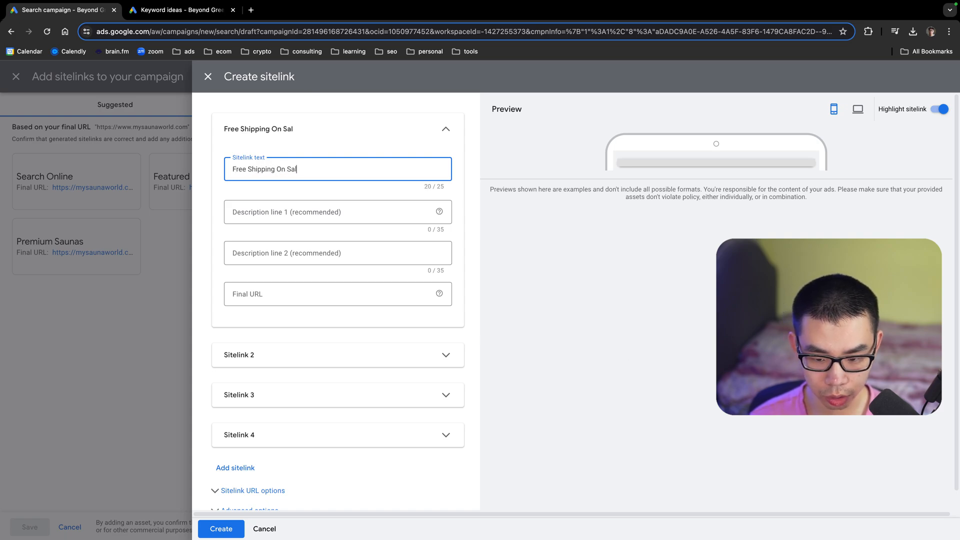
key("BackSpace")
key("BackSpace")
key("BackSpace")
key("BackSpace")
key("BackSpace")
key("BackSpace")
key("BackSpace")
type("a")
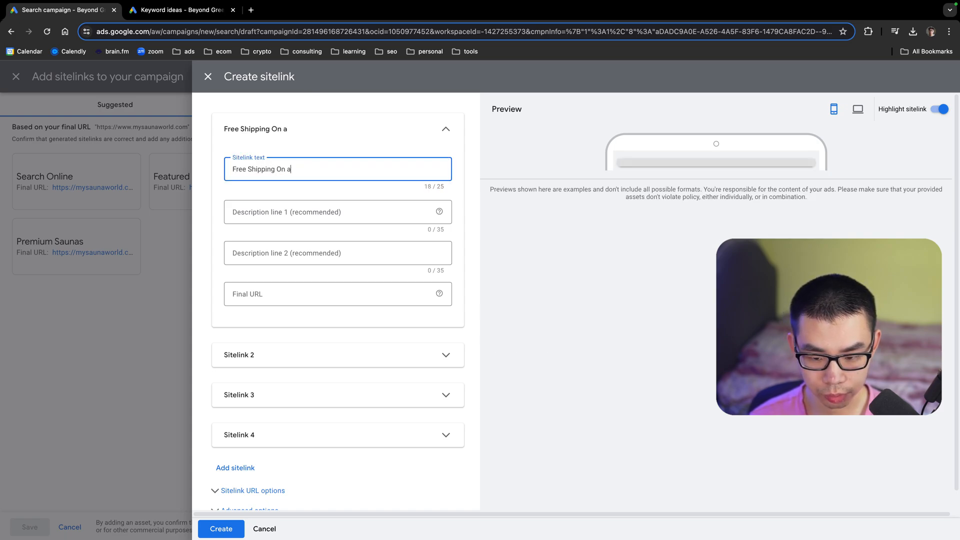
key("BackSpace")
type("All Sauna")
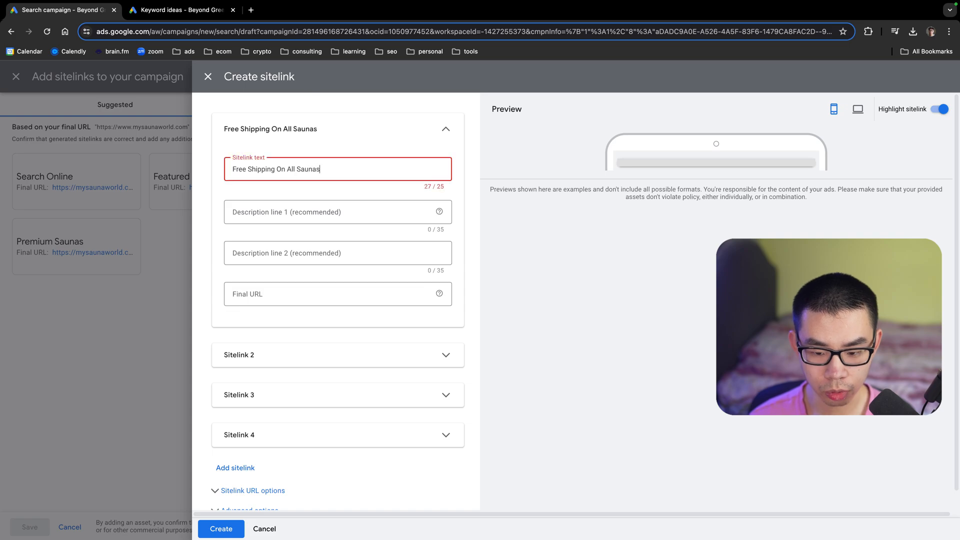
key("BackSpace")
type("a")
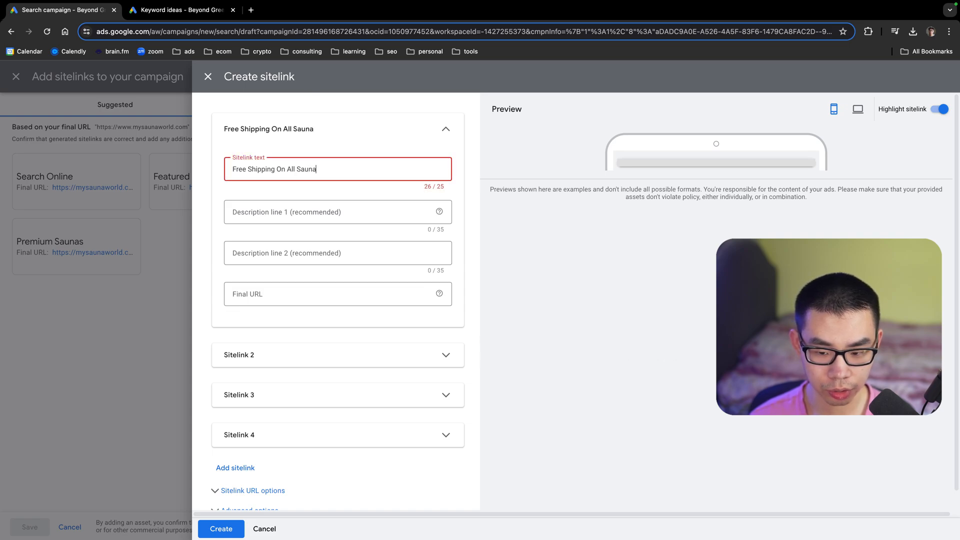
- Shorten the first sitelink's text to "Free Shipping On Saunas"
double_click(291, 169)
key("BackSpace")
key("BackSpace")
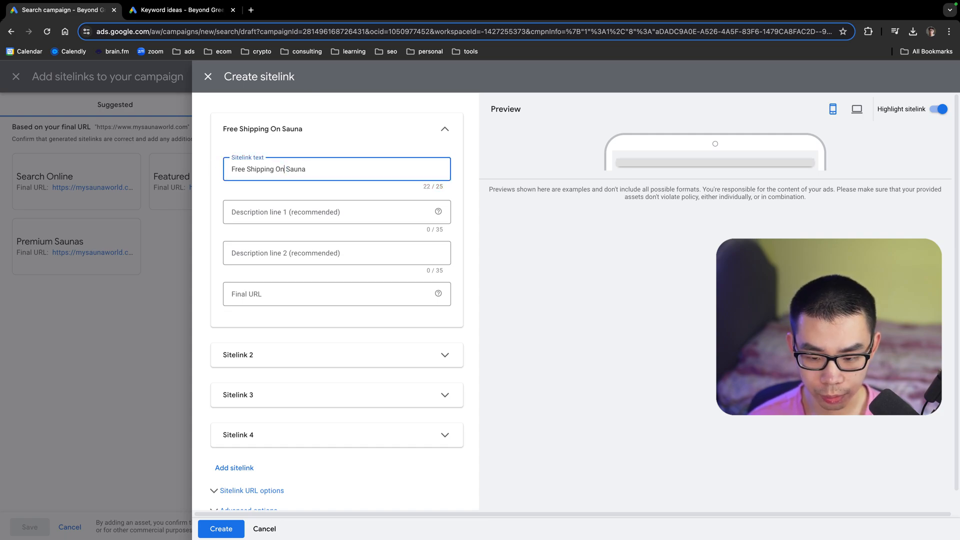
left_click(314, 169)
type("s")
scroll(239, 201, "down", 1)
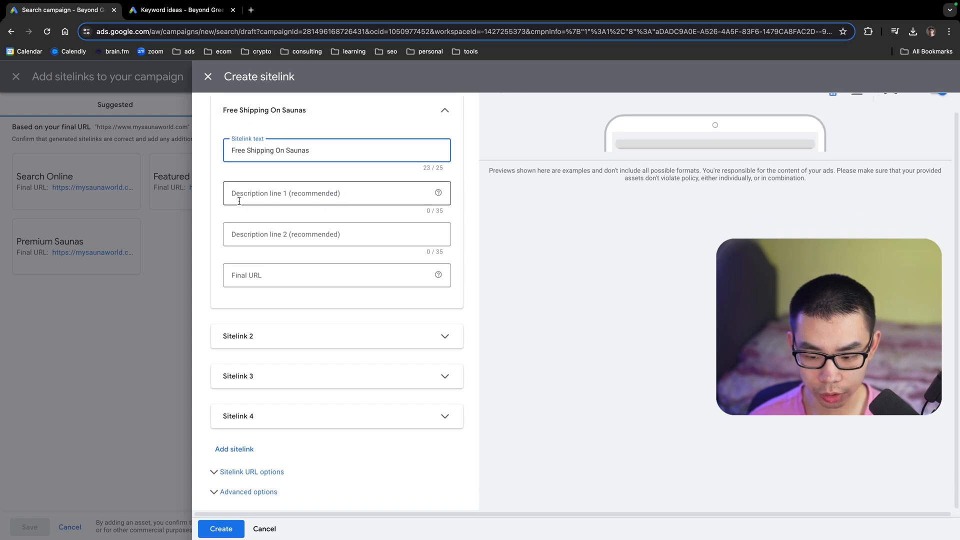
left_click_drag(234, 149, 335, 151)
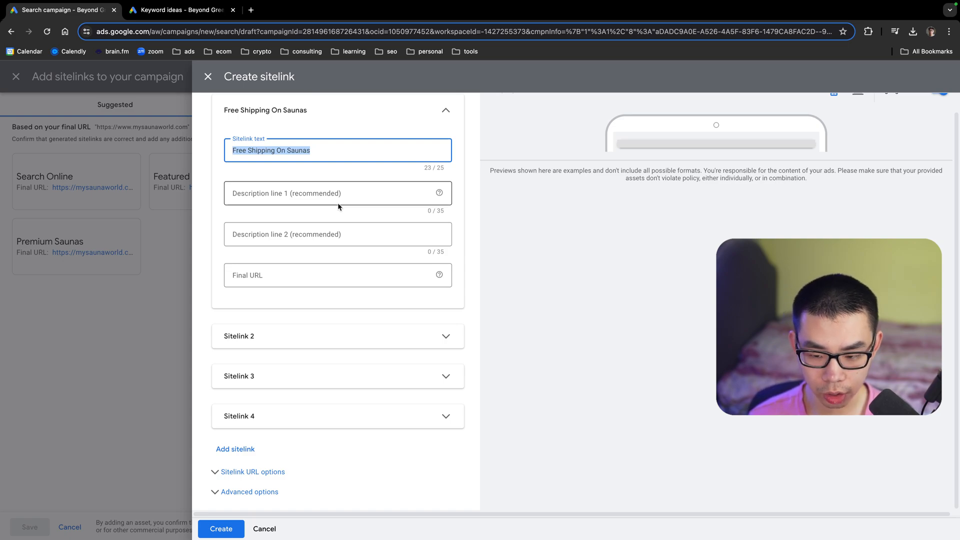
- Enter "Enjoy Free Shipping On All Saunas." as description line 1 of the first sitelink
left_click(255, 200)
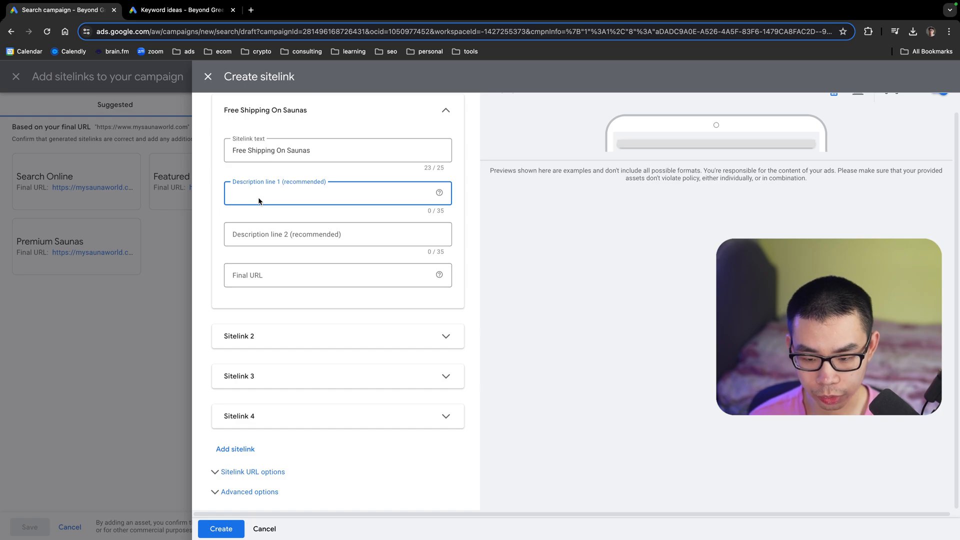
type("Free Shipping On A")
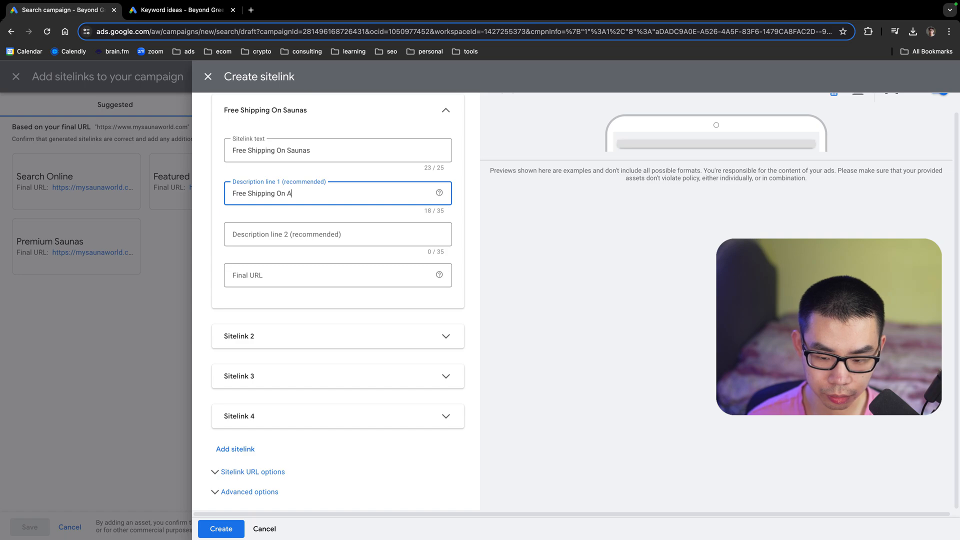
type("ll Saunas. Fre")
key("BackSpace")
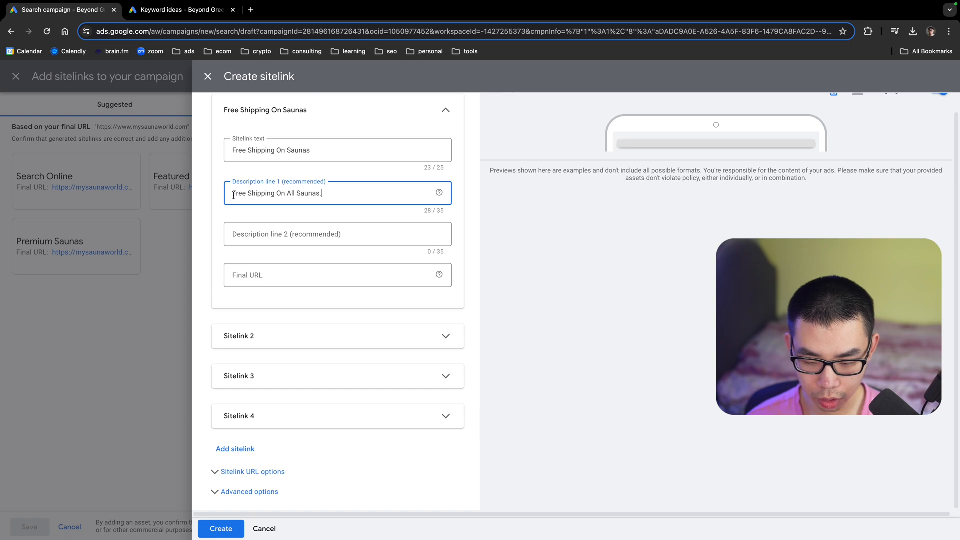
type("Enjoy")
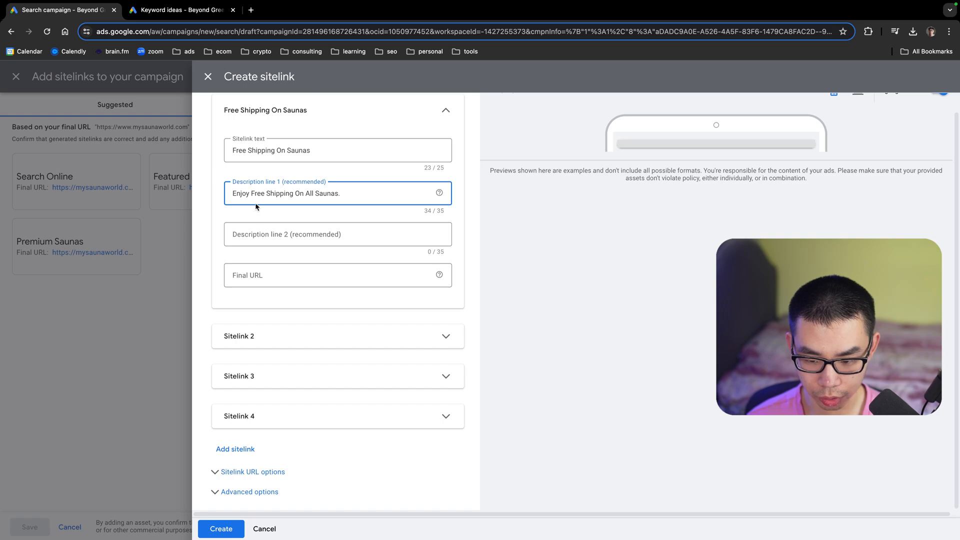
- Enter "Fast and Free Delivery Services" as description line 2 of the first sitelink
left_click(252, 232)
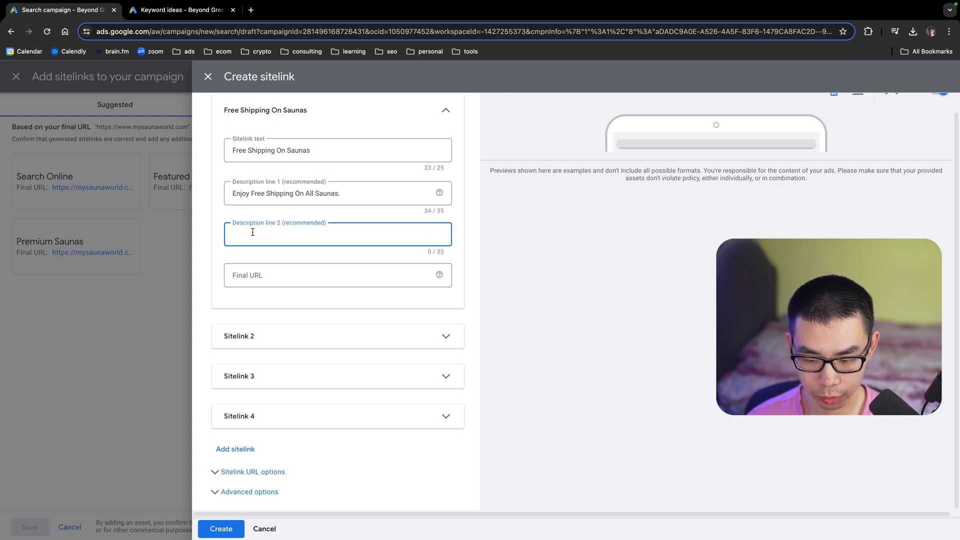
type("Fast and Free")
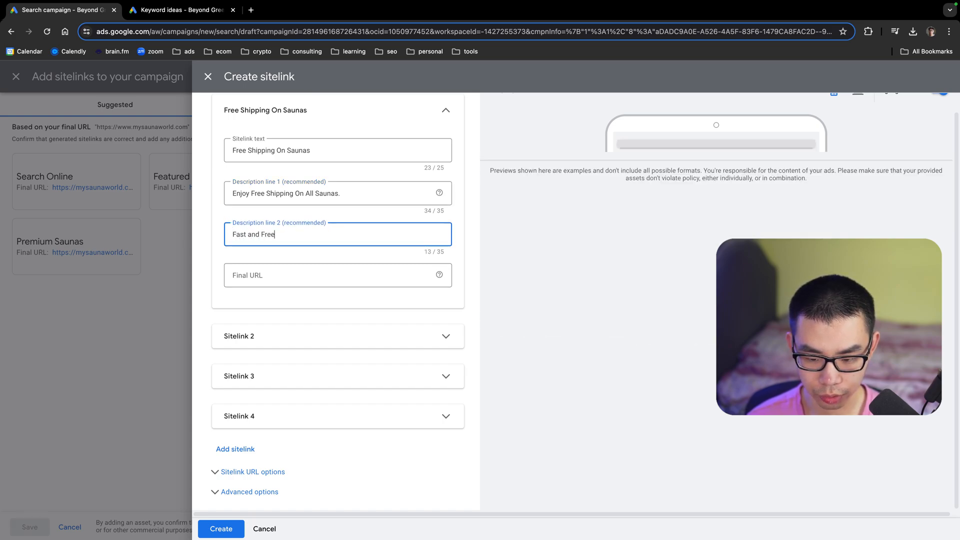
type(" Delivery Servi")
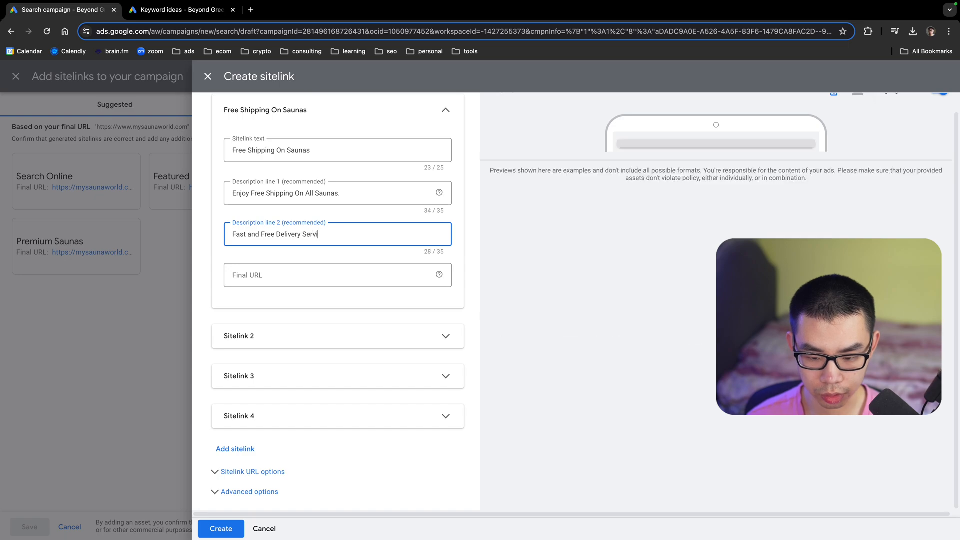
type("ces")
left_click(241, 275)
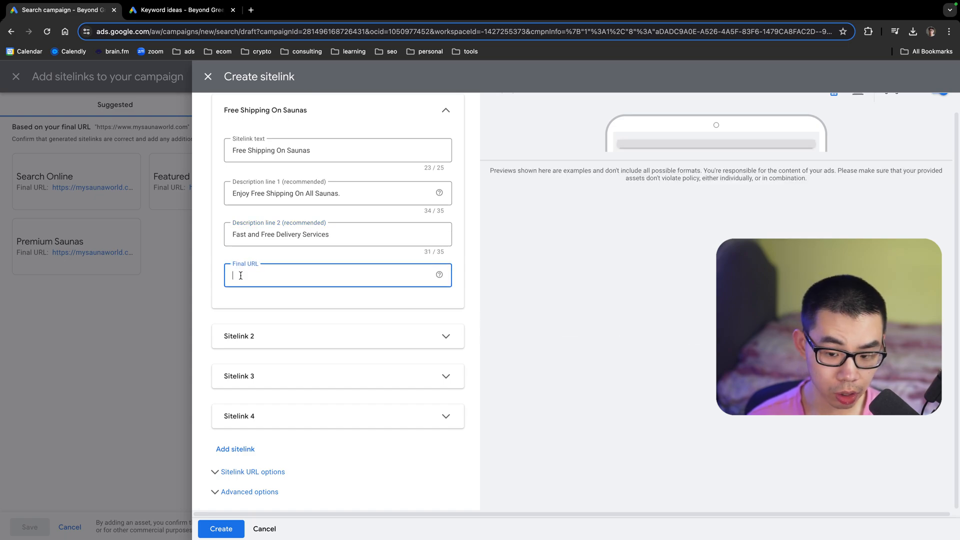
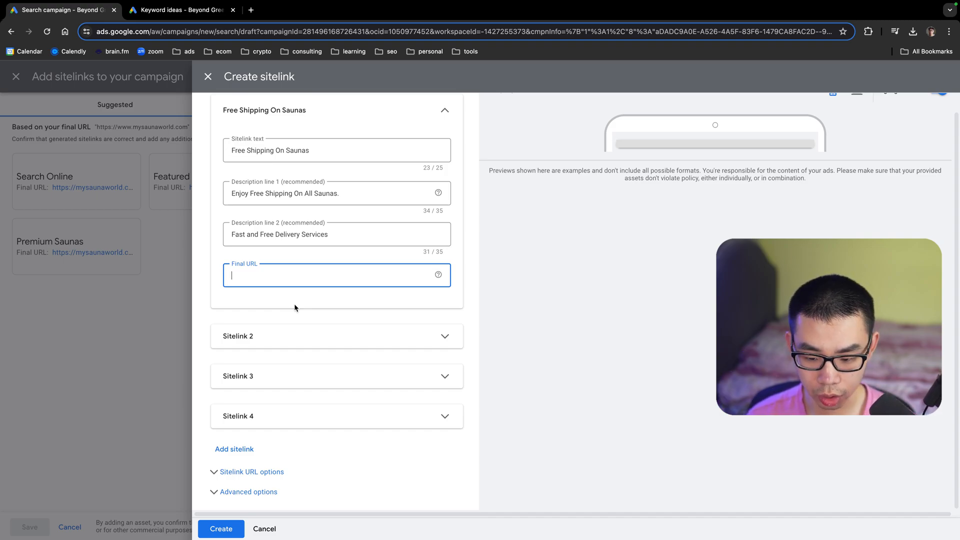
- Expand sitelinks 2, 3 and 4 and review their text, description and final URL fields
left_click(333, 337)
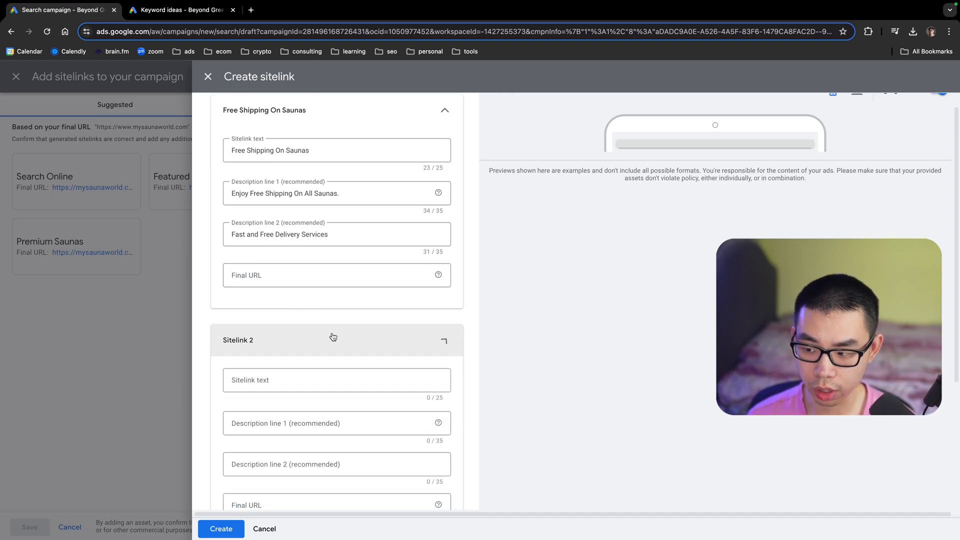
scroll(332, 336, "down", 3)
left_click(299, 406)
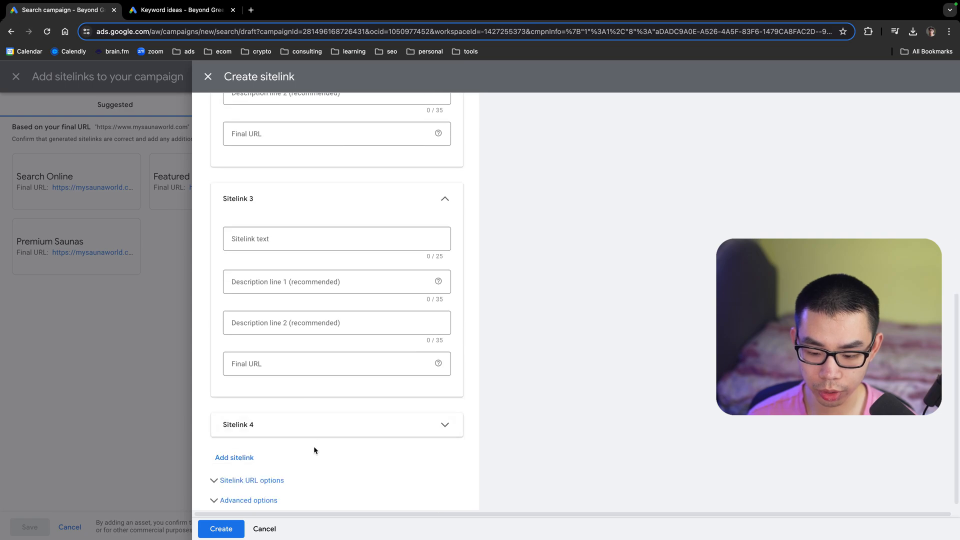
left_click(296, 430)
scroll(268, 396, "up", 2)
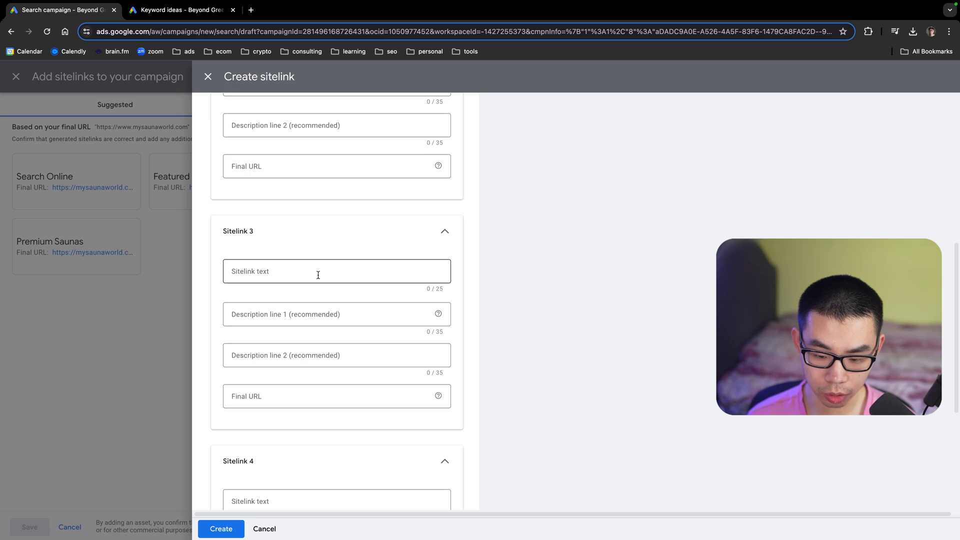
scroll(318, 275, "up", 3)
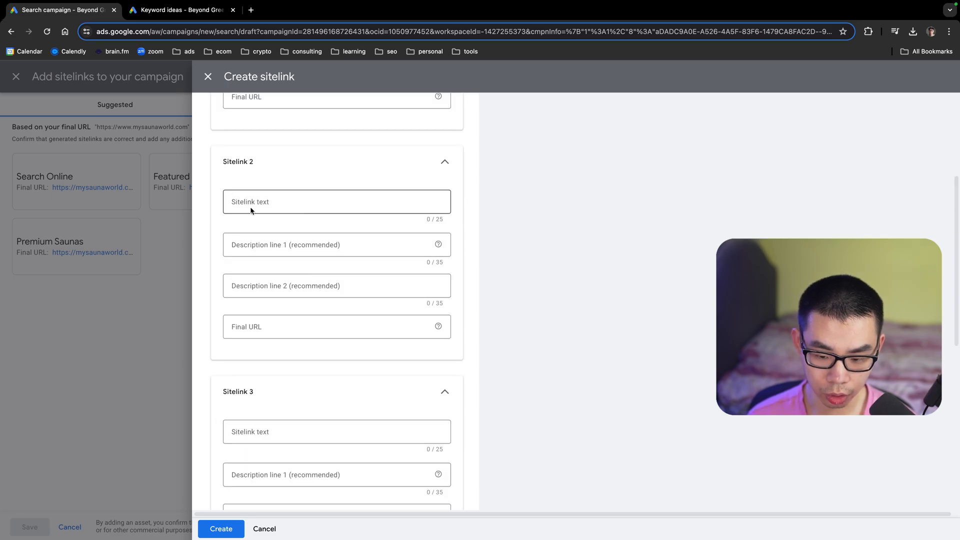
scroll(299, 202, "up", 4)
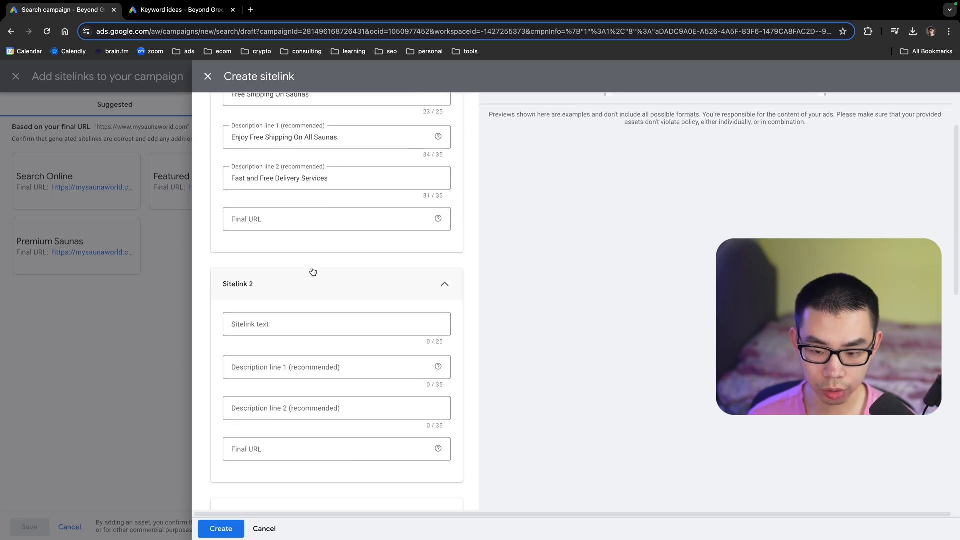
- Leave the new sitelink form, look at the suggested Search Online sitelink, and exit the sitelinks without adding any
left_click(202, 79)
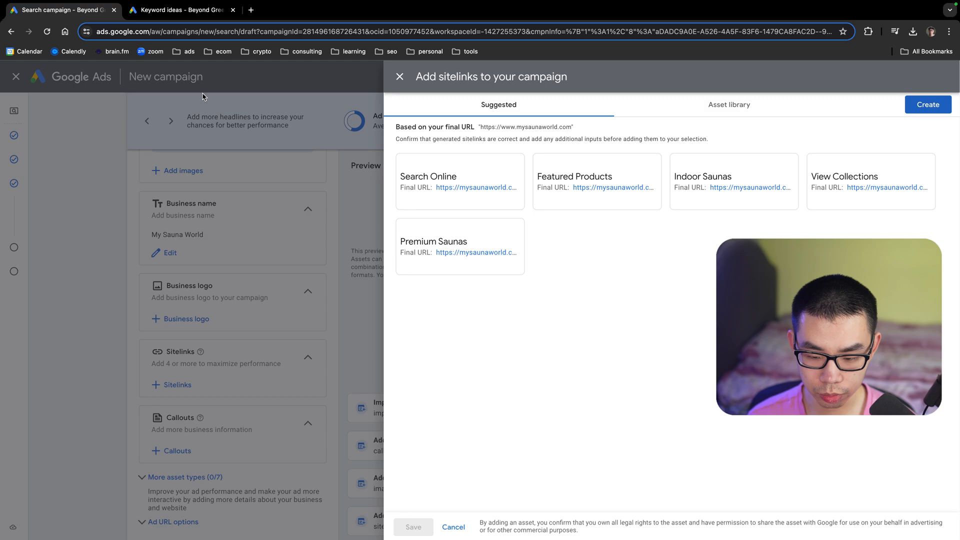
left_click(298, 259)
left_click(180, 385)
left_click(511, 165)
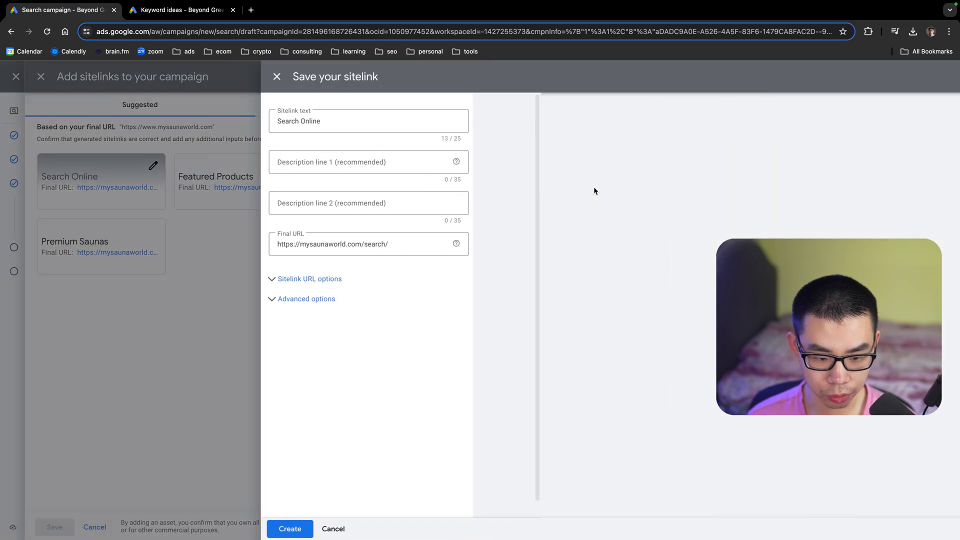
left_click(219, 80)
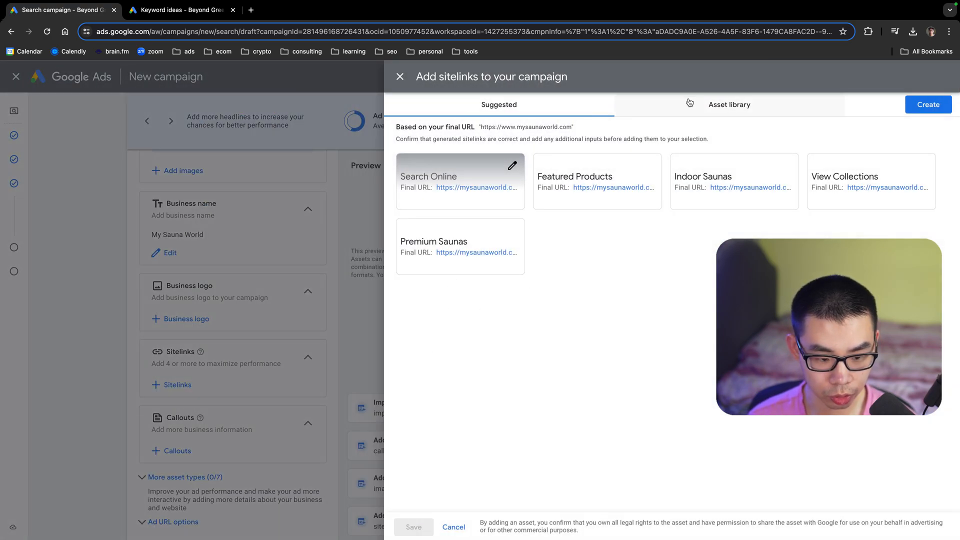
left_click(459, 527)
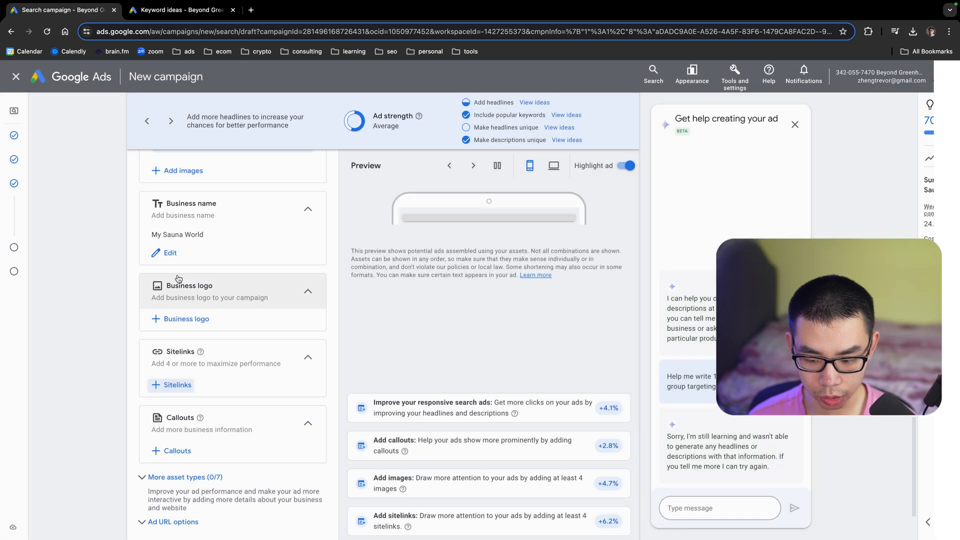
- Select the callouts Free Shipping, Best Price Guarantee, No Sales Tax and Buy With Confidence for the campaign
scroll(175, 370, "down", 2)
left_click(175, 356)
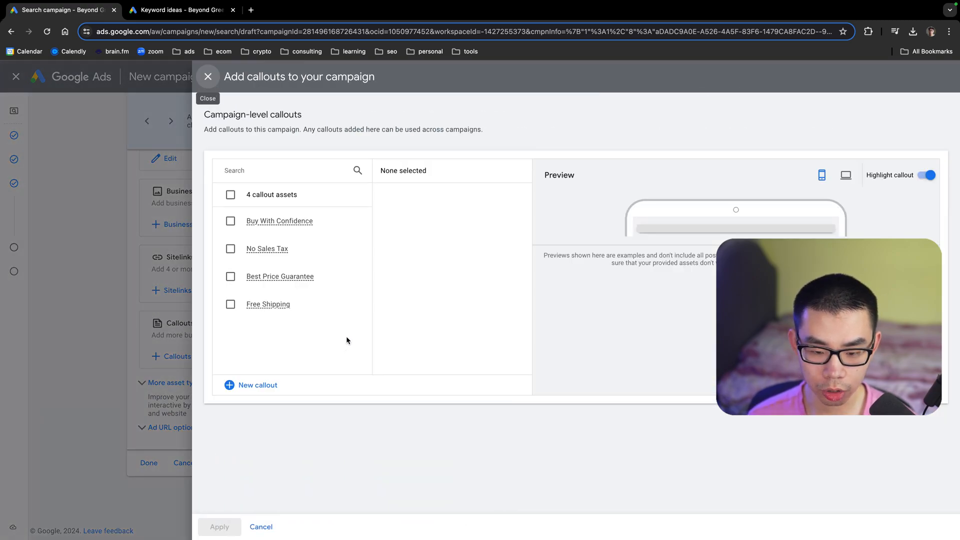
left_click(307, 314)
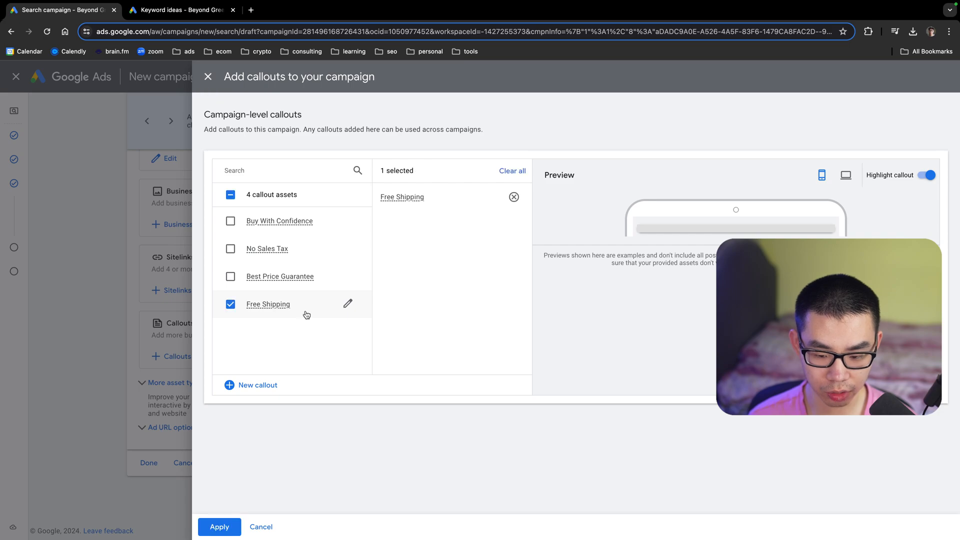
left_click(325, 274)
left_click(319, 248)
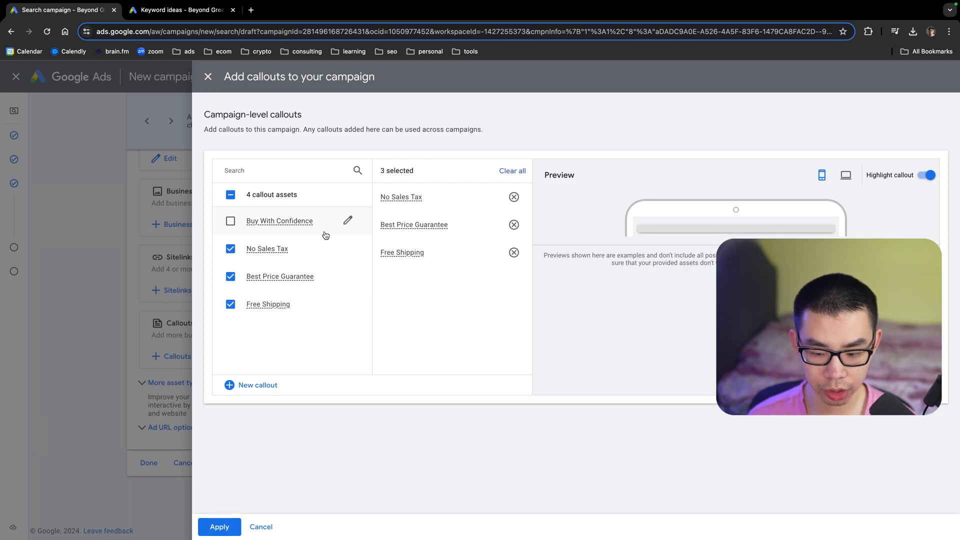
left_click(331, 223)
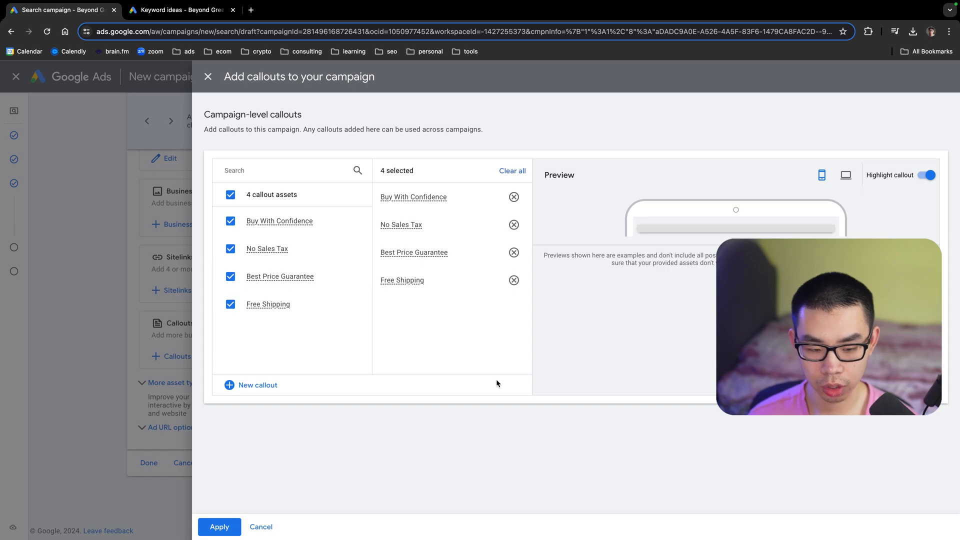
- Look at the blank form for new callouts, and leave the campaign callouts without saving the selection
left_click(229, 384)
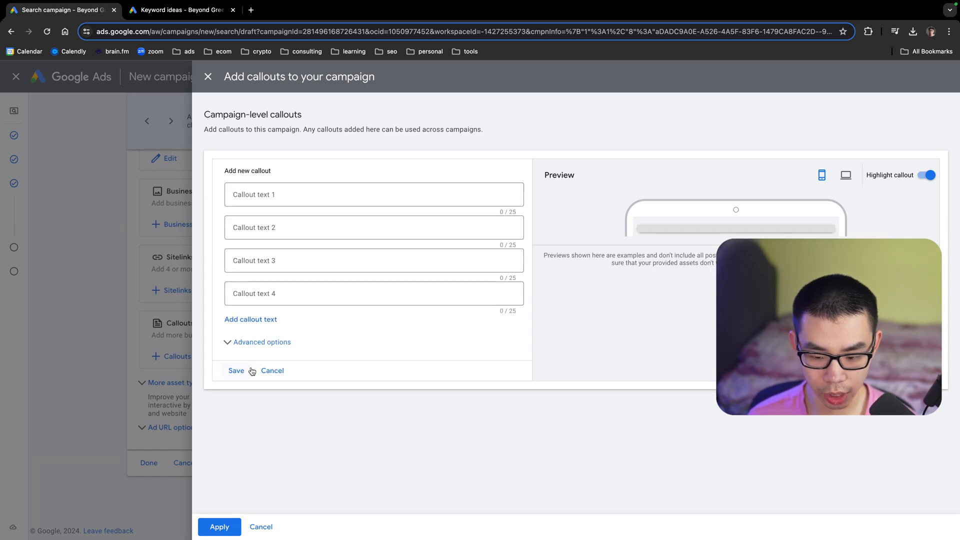
left_click(273, 375)
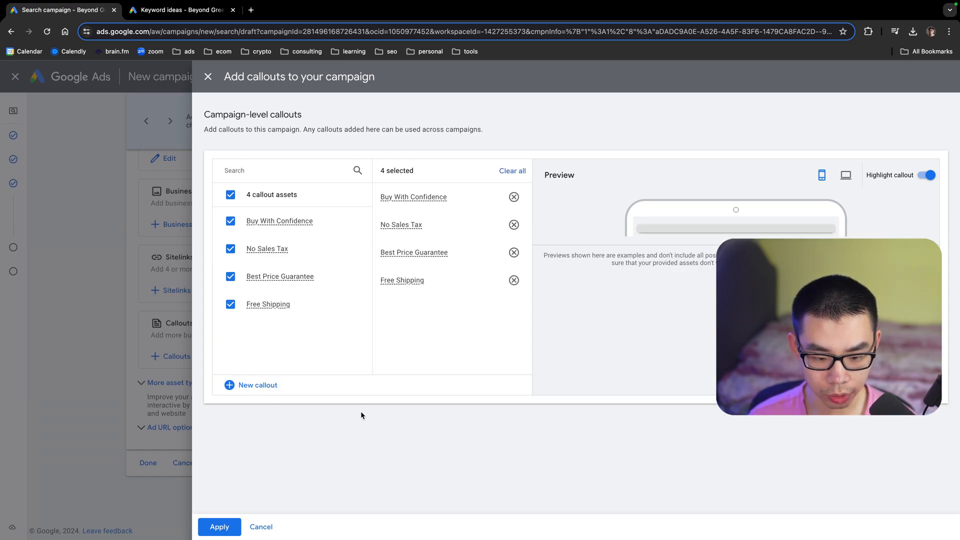
left_click(260, 526)
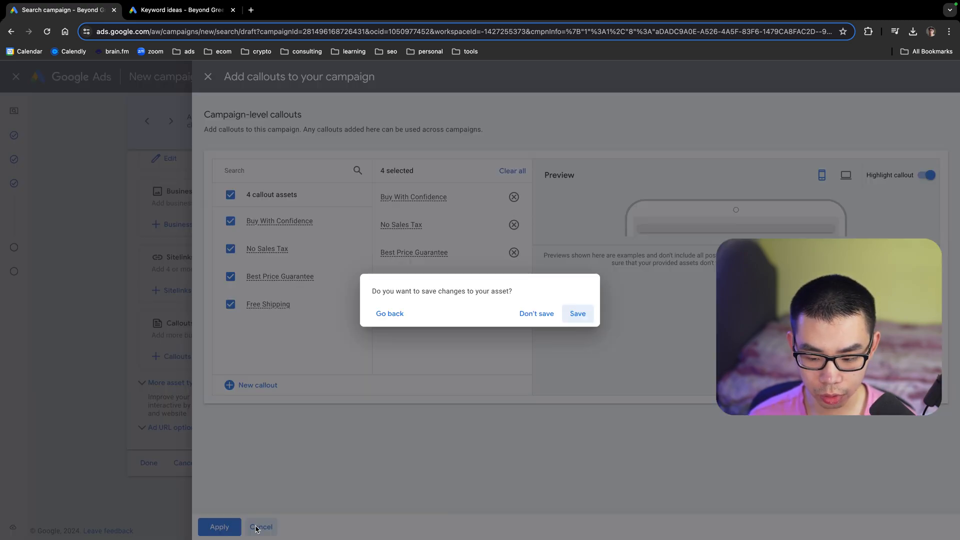
left_click(536, 314)
- Expand the additional asset types, look at the existing call assets, and review the remaining types down to Apps
left_click(165, 383)
scroll(225, 369, "down", 2)
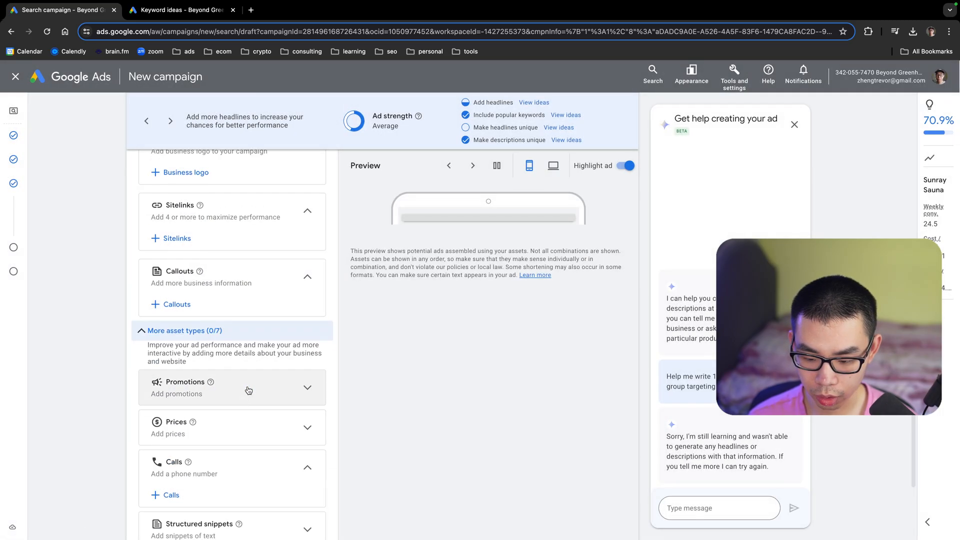
scroll(247, 387, "down", 2)
left_click(169, 379)
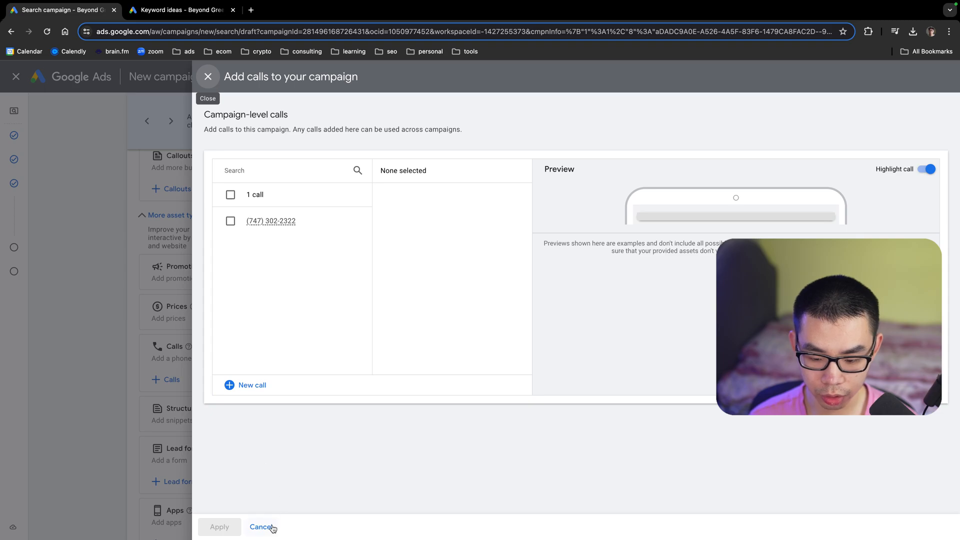
left_click(272, 527)
scroll(266, 463, "down", 4)
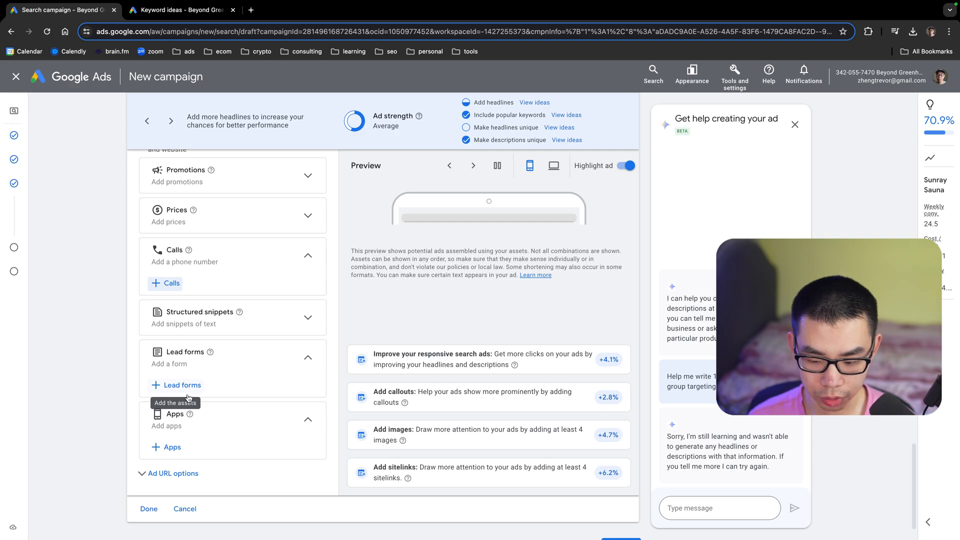
scroll(313, 454, "down", 1)
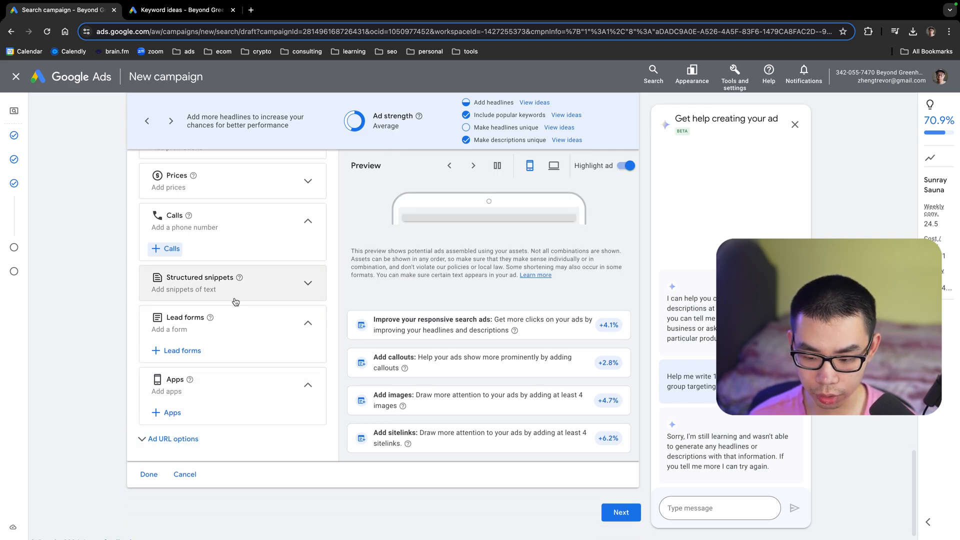
- Look over the ad URL options, finish the ad, and continue to the campaign budget
left_click(170, 439)
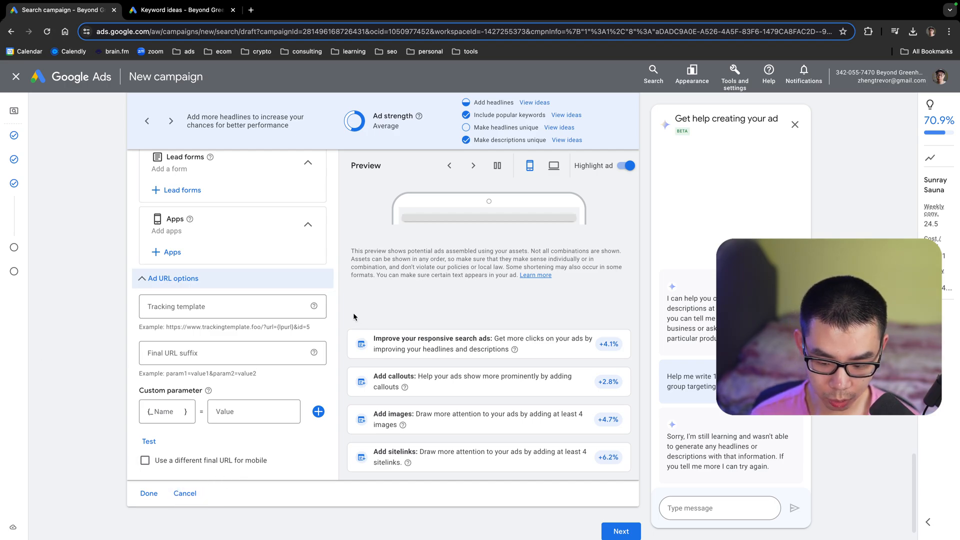
left_click(148, 493)
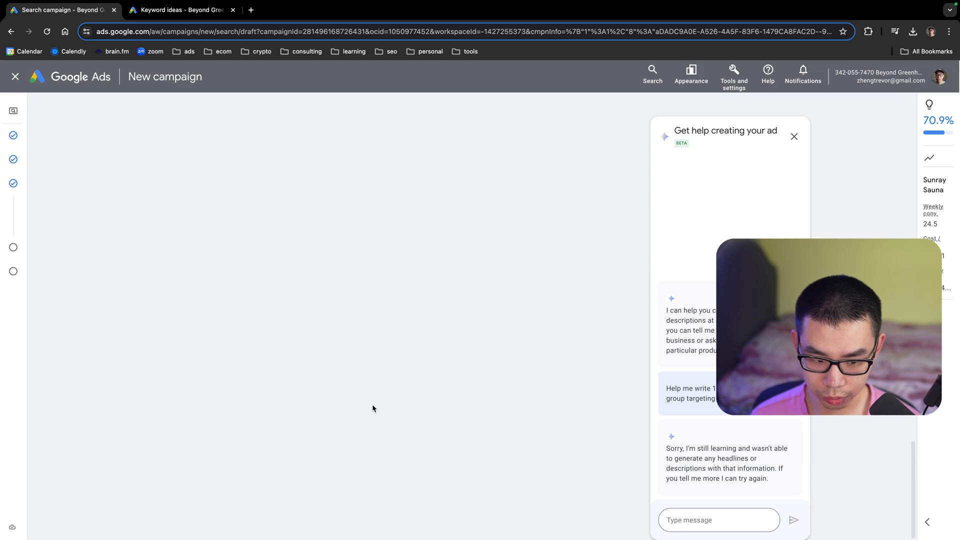
scroll(349, 402, "down", 4)
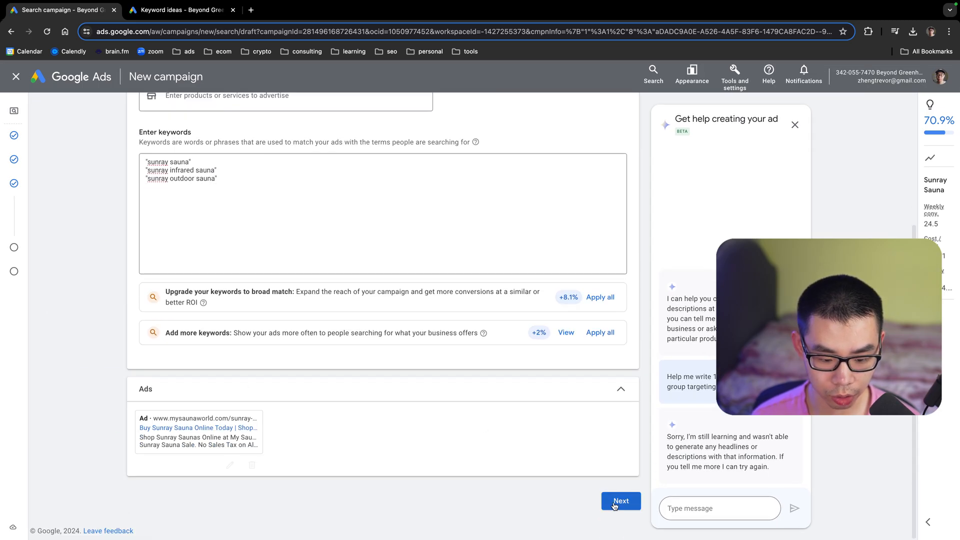
left_click(620, 500)
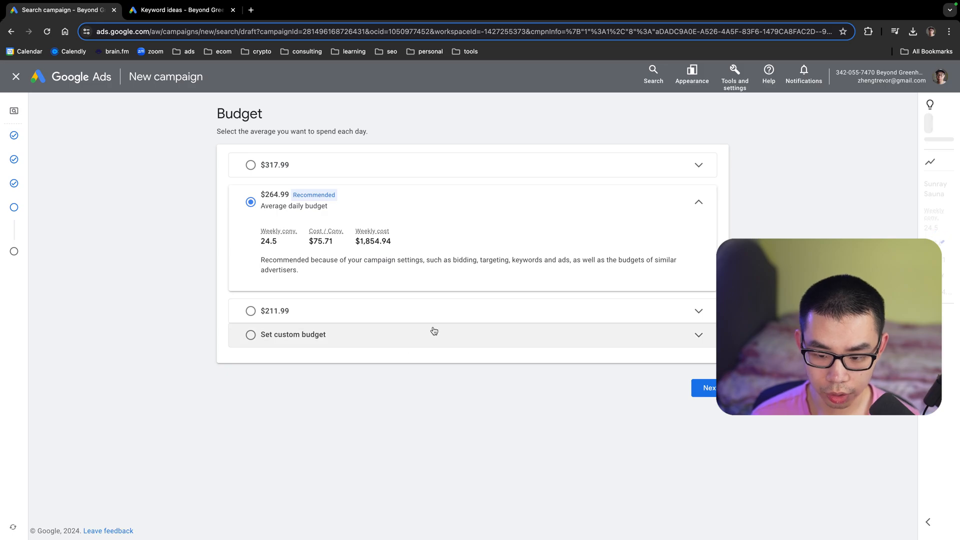
- Dismiss the identity check, set a custom average daily budget of $10.00, and proceed past the budget page
left_click(434, 331)
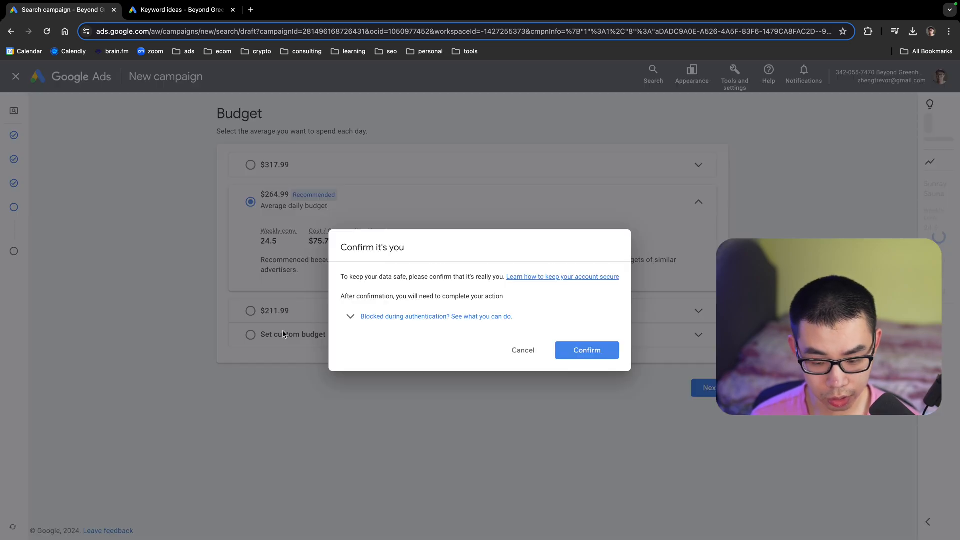
left_click(515, 350)
left_click(322, 299)
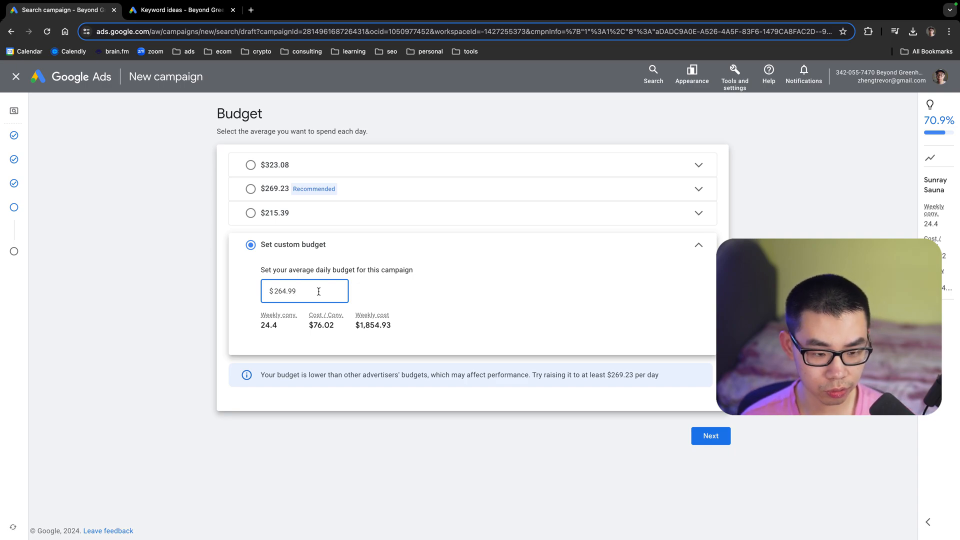
key("ctrl+a")
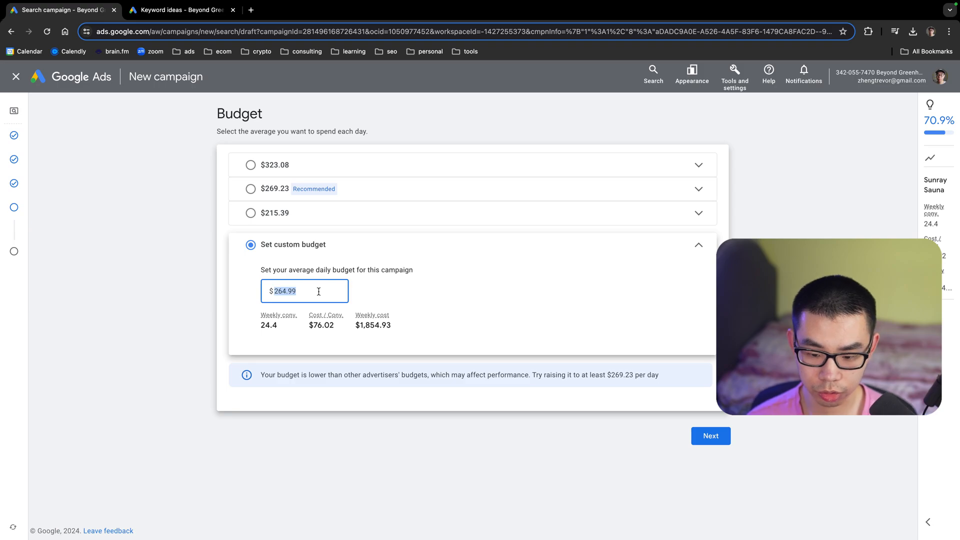
type("10")
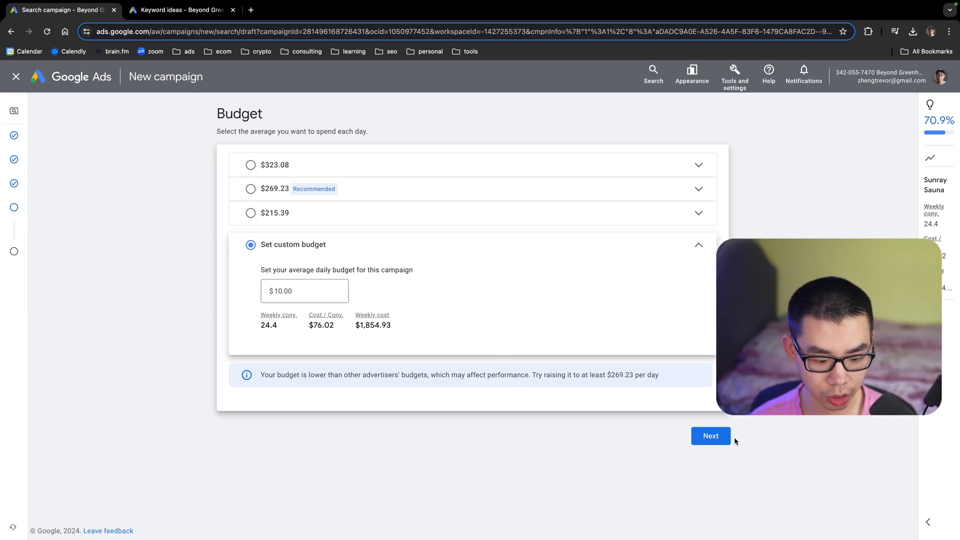
left_click(723, 437)
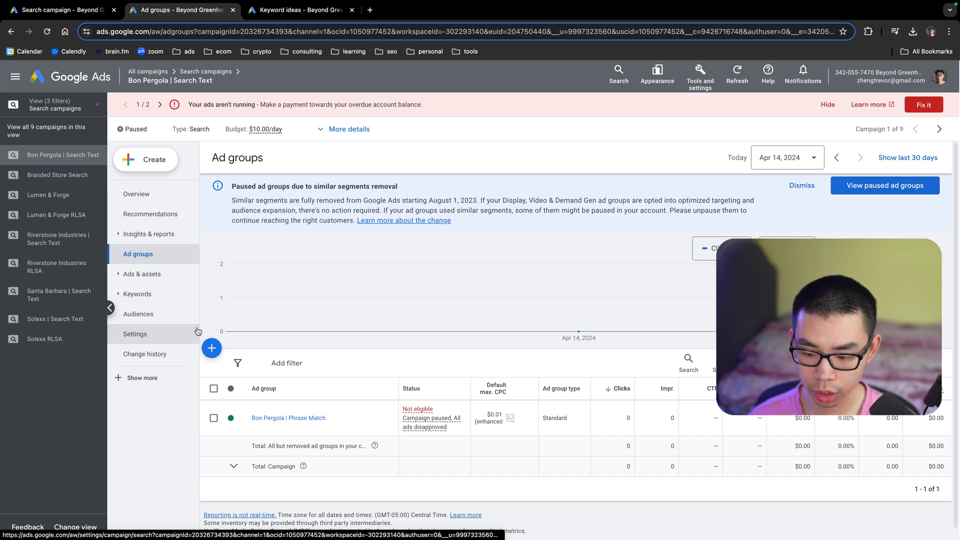
- Open the settings of the Bon Pergola | Search Text campaign and hide the account alerts
left_click(176, 343)
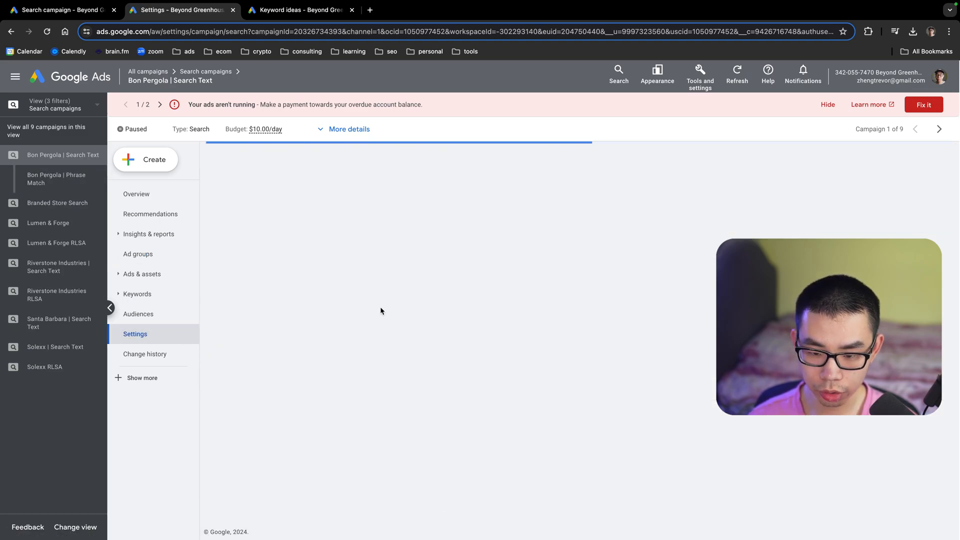
left_click(827, 105)
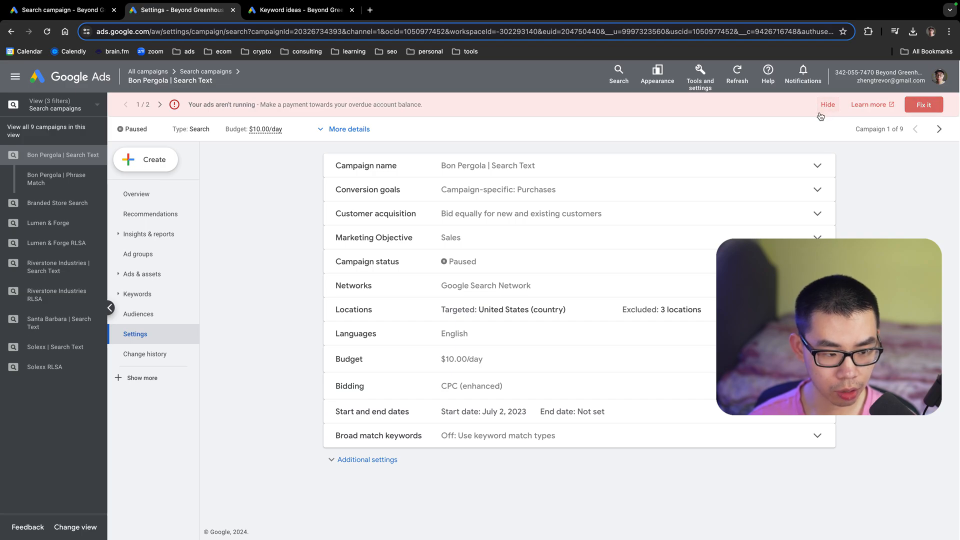
left_click(883, 105)
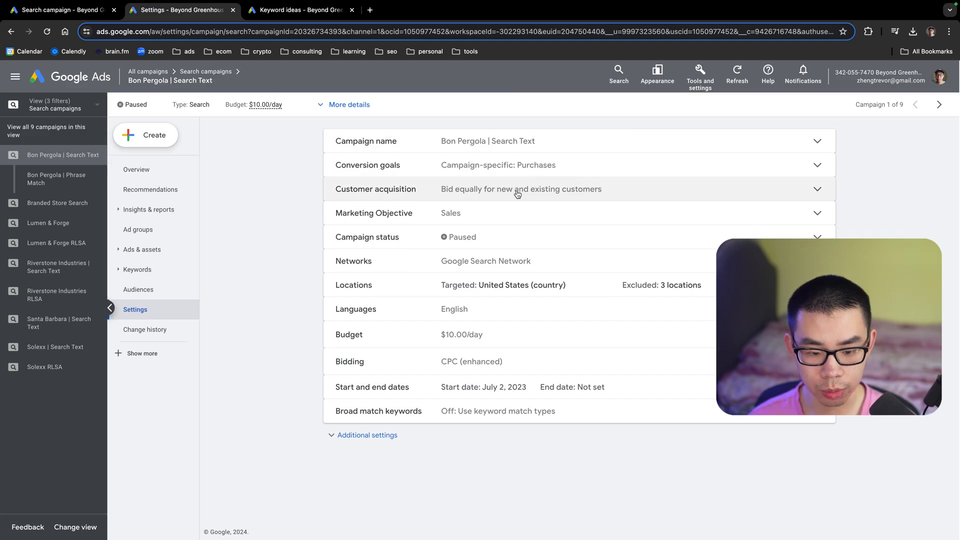
- Examine the Bon Pergola campaign's conversion goal options and the goals available to choose, closing them without changes
left_click(400, 168)
left_click(495, 199)
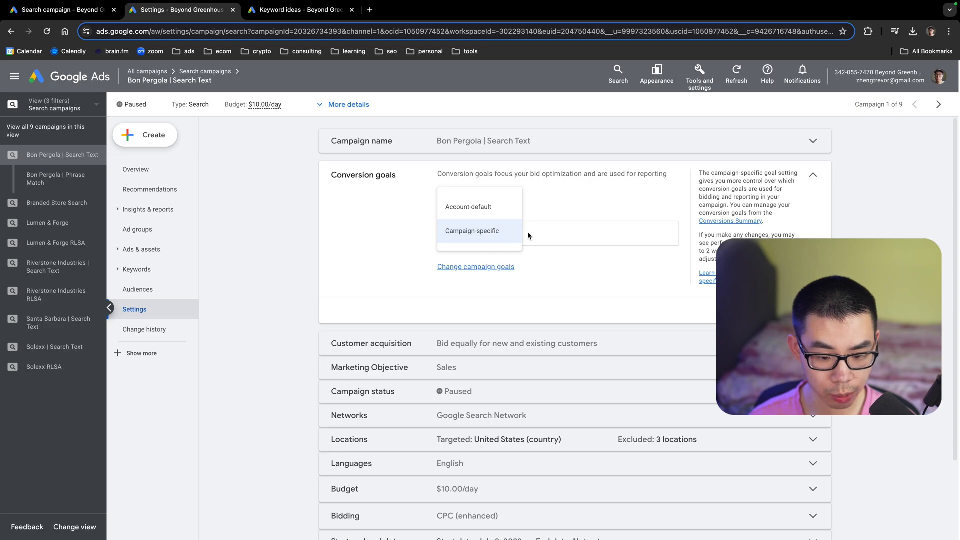
left_click(500, 232)
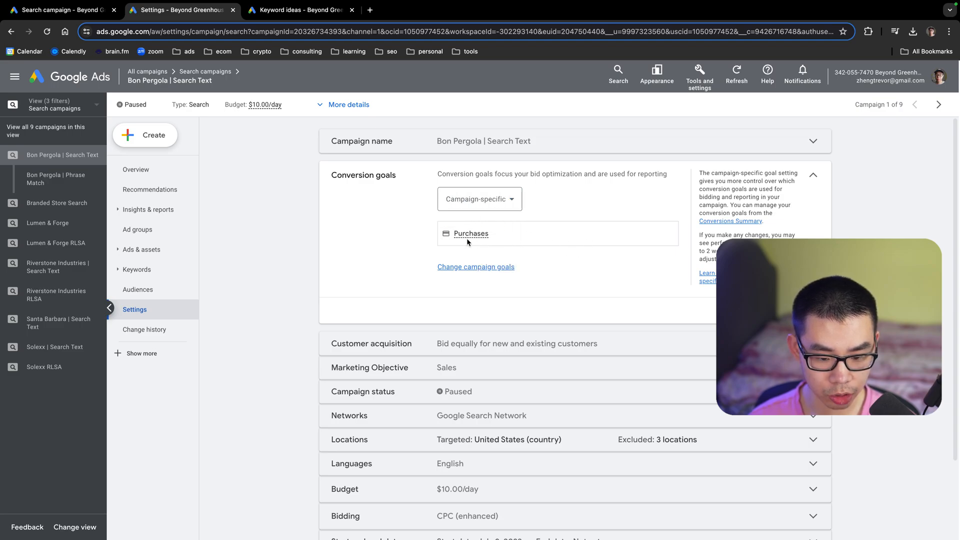
left_click(507, 268)
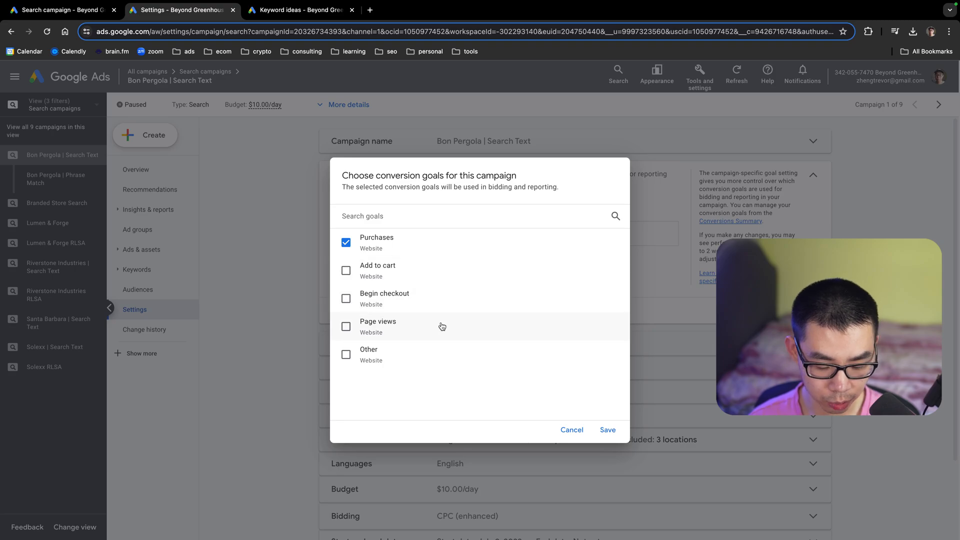
left_click(575, 430)
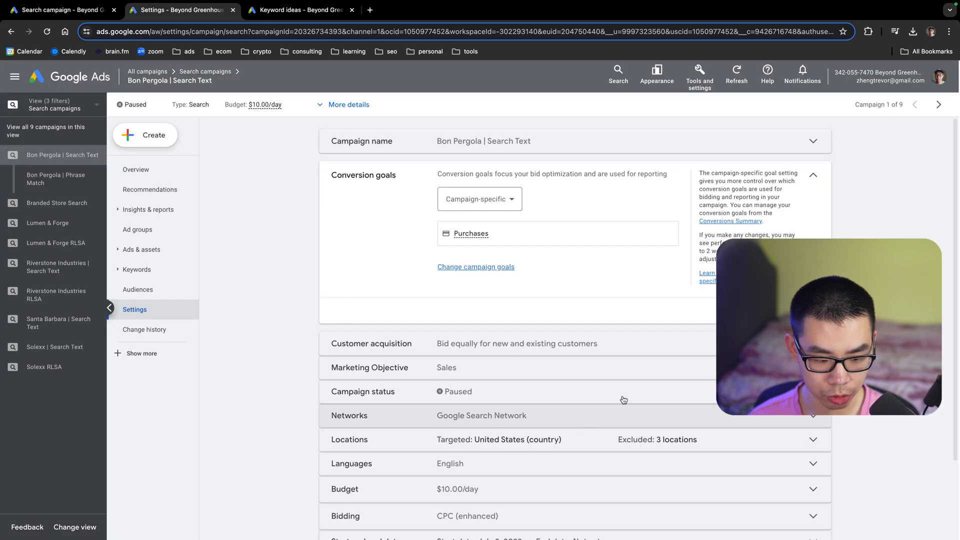
left_click(776, 311)
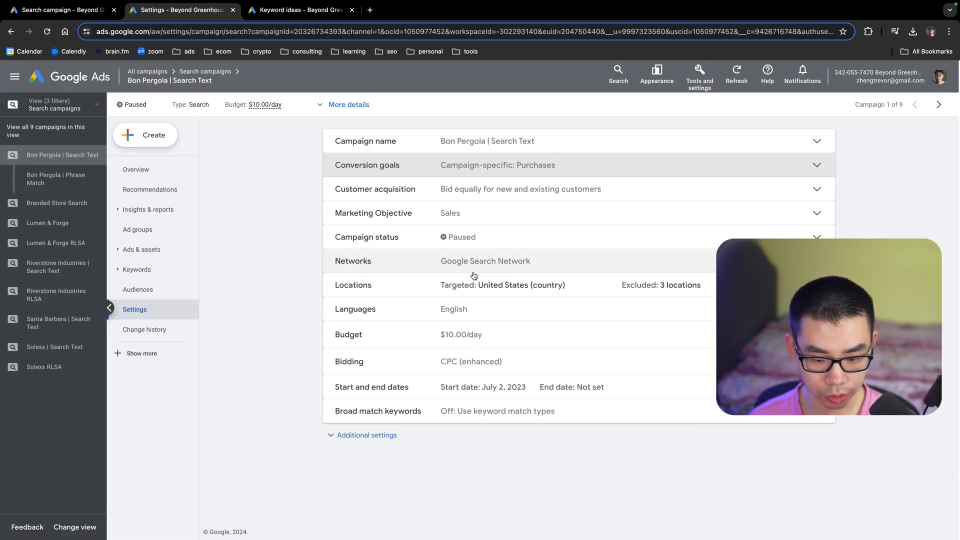
- Open the campaign's bidding settings and look through the bid strategy guidance and its focus options, returning to the previous bidding options
left_click(446, 361)
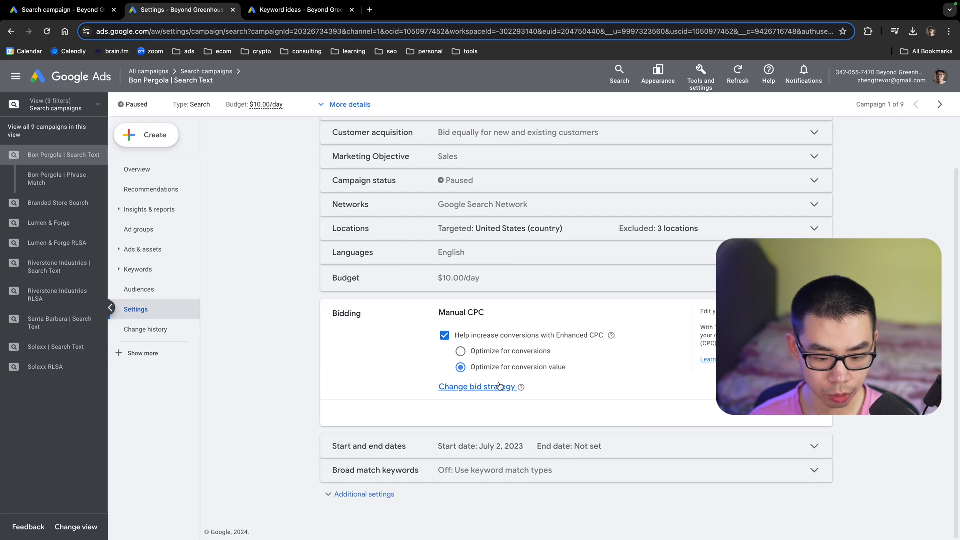
scroll(508, 384, "down", 3)
left_click(445, 297)
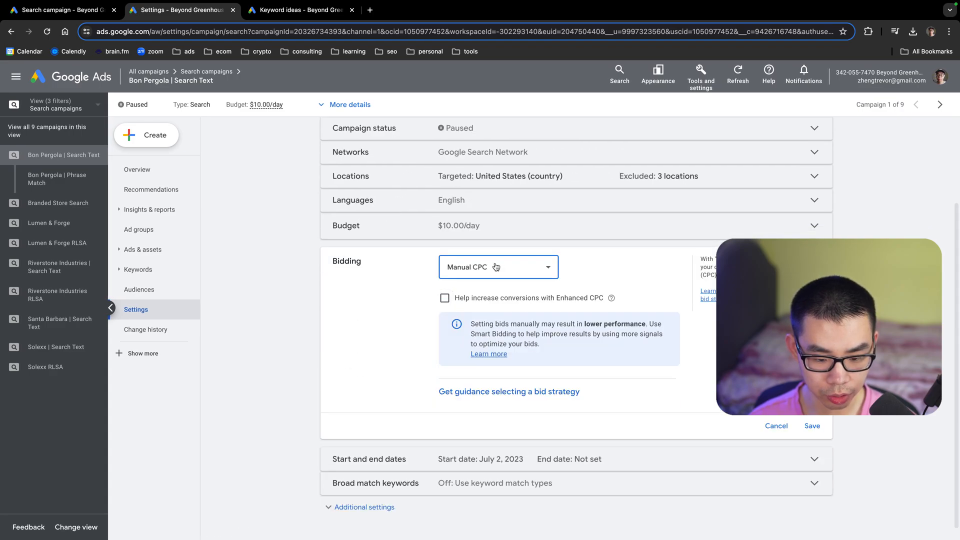
left_click(494, 267)
left_click(533, 406)
left_click(540, 394)
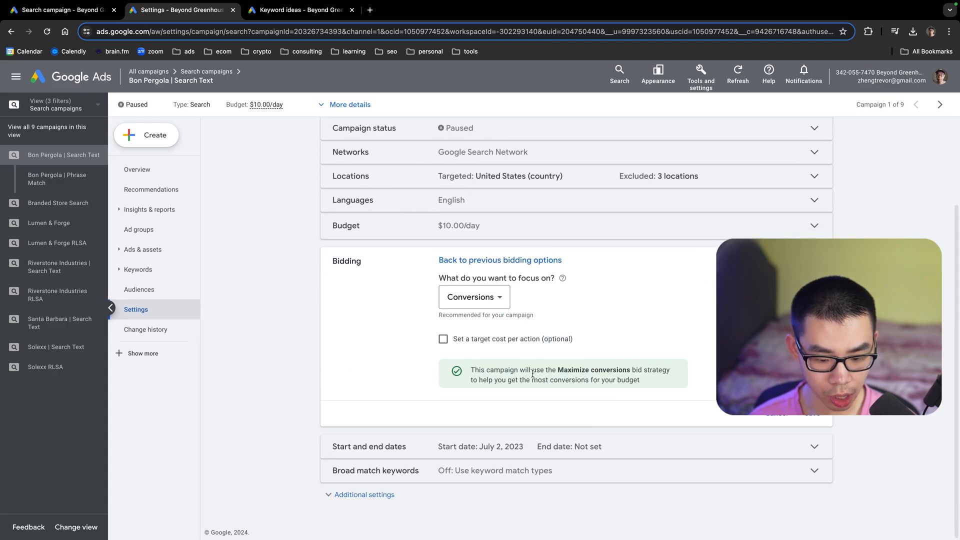
left_click(472, 294)
left_click(500, 314)
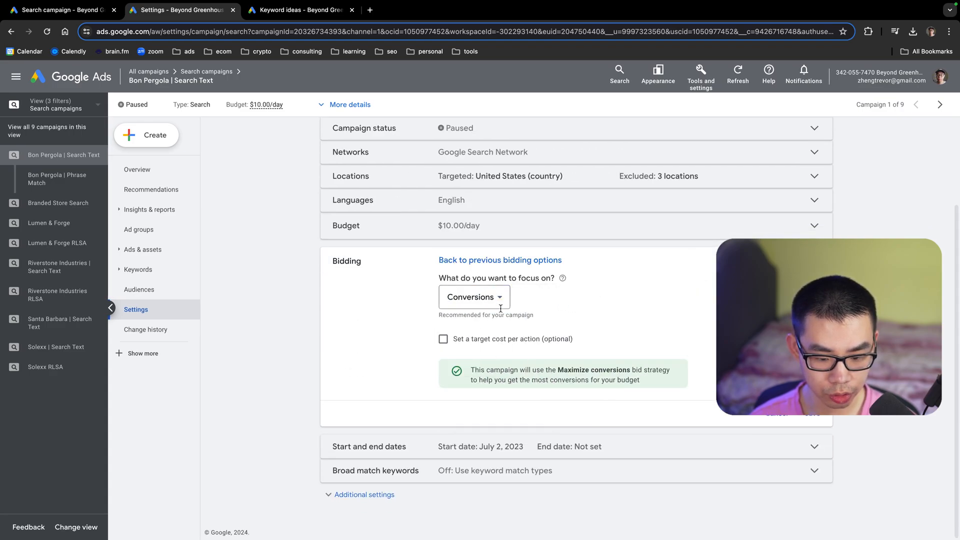
left_click(514, 262)
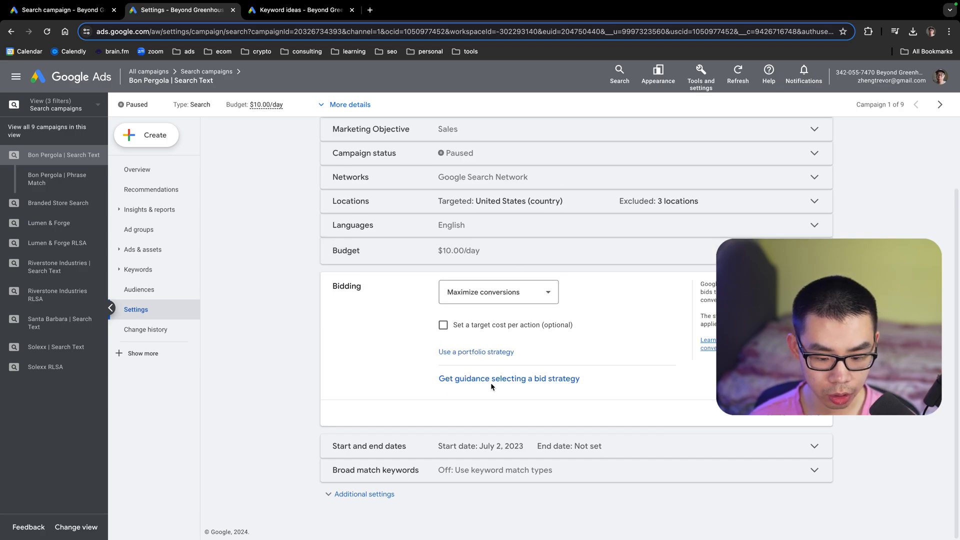
- Set the campaign's bid strategy to Manual CPC with Enhanced CPC turned off and save the bidding settings
left_click(488, 294)
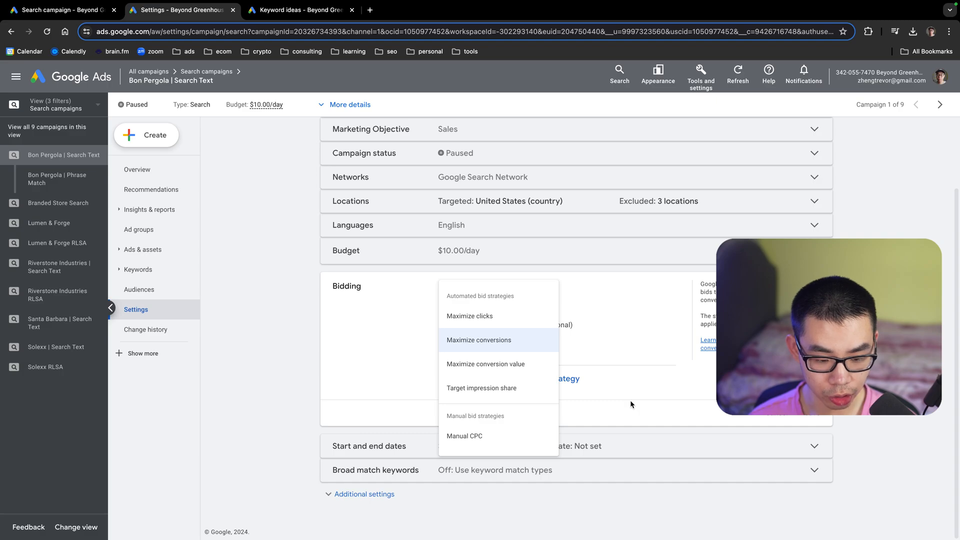
left_click(515, 435)
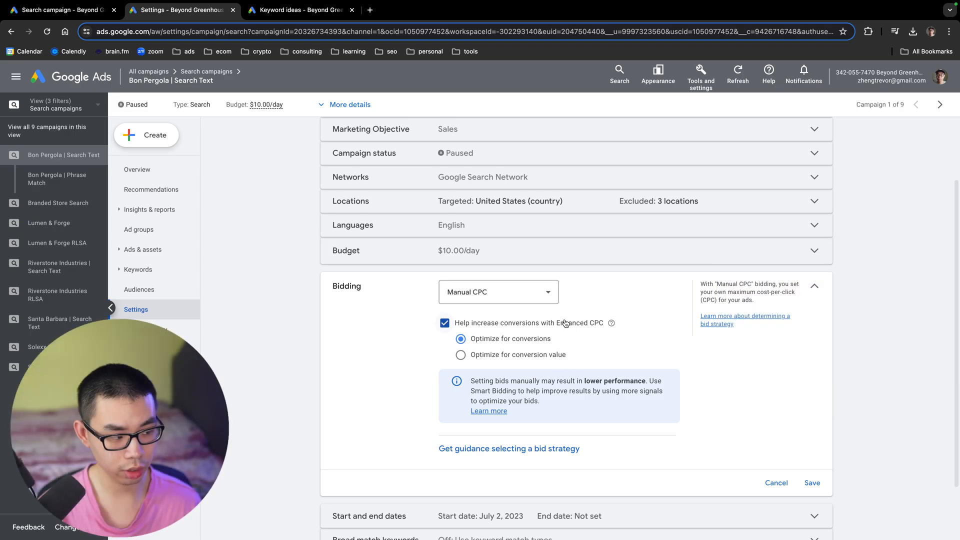
left_click(565, 322)
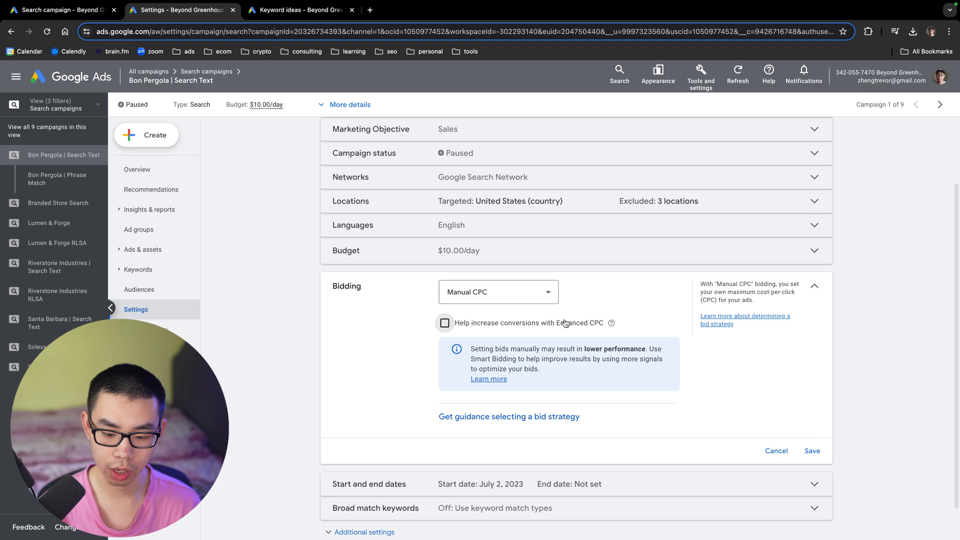
left_click(502, 328)
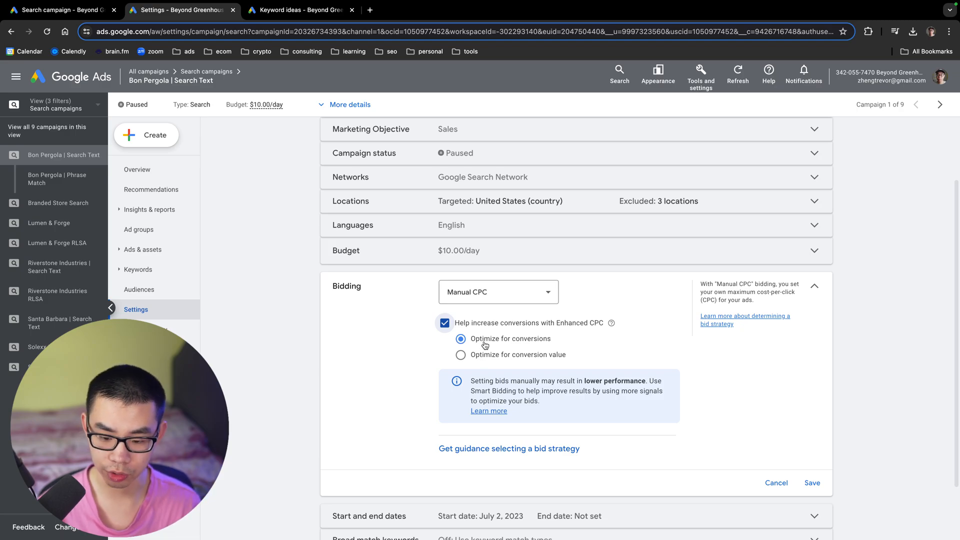
left_click(450, 324)
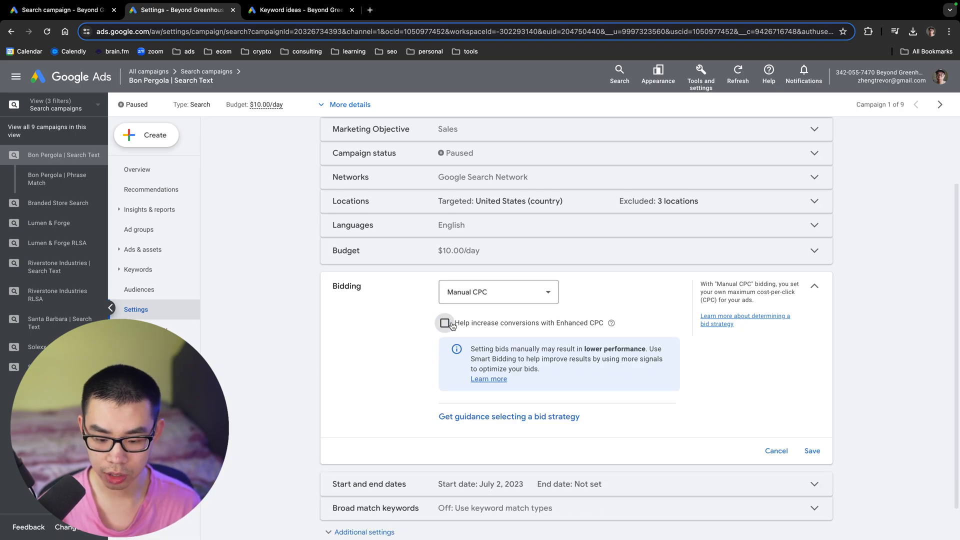
left_click(812, 451)
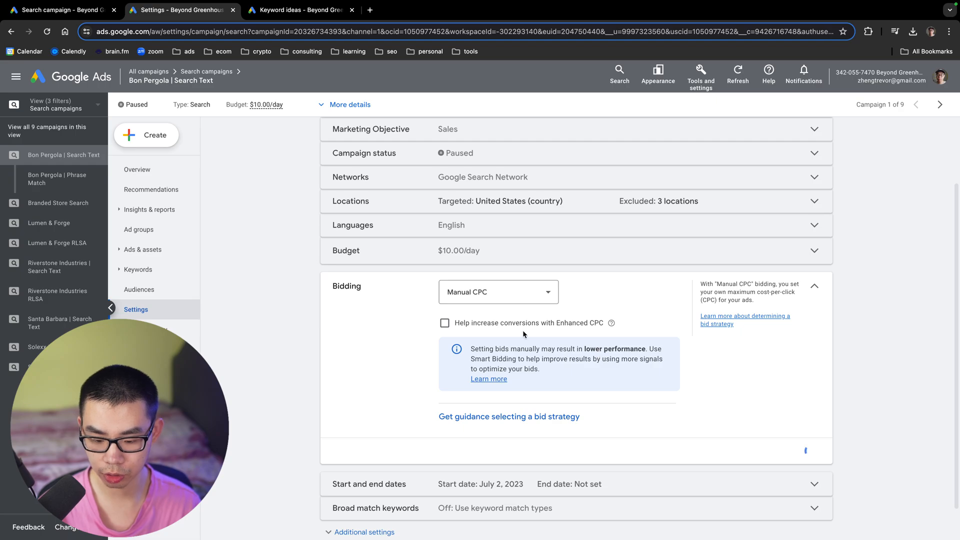
- Open the campaign's negative keywords and bring up the Universal Negative Keyword List in a separate browser tab
left_click(139, 270)
left_click(147, 313)
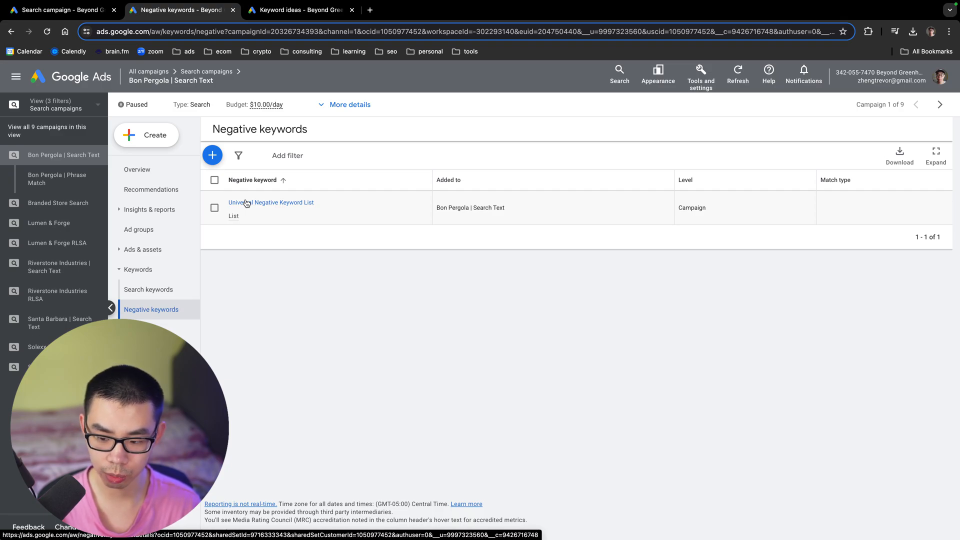
right_click(272, 205)
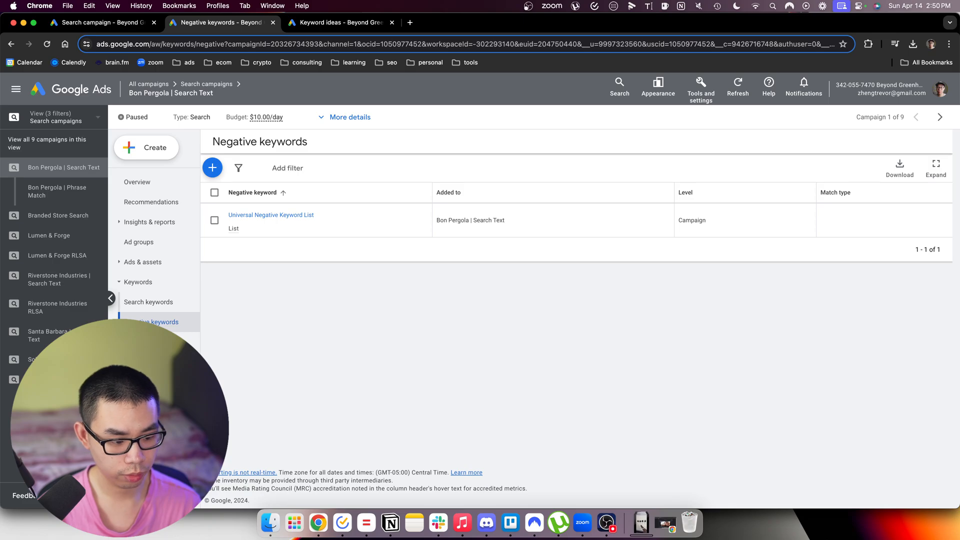
key("ctrl+super+f")
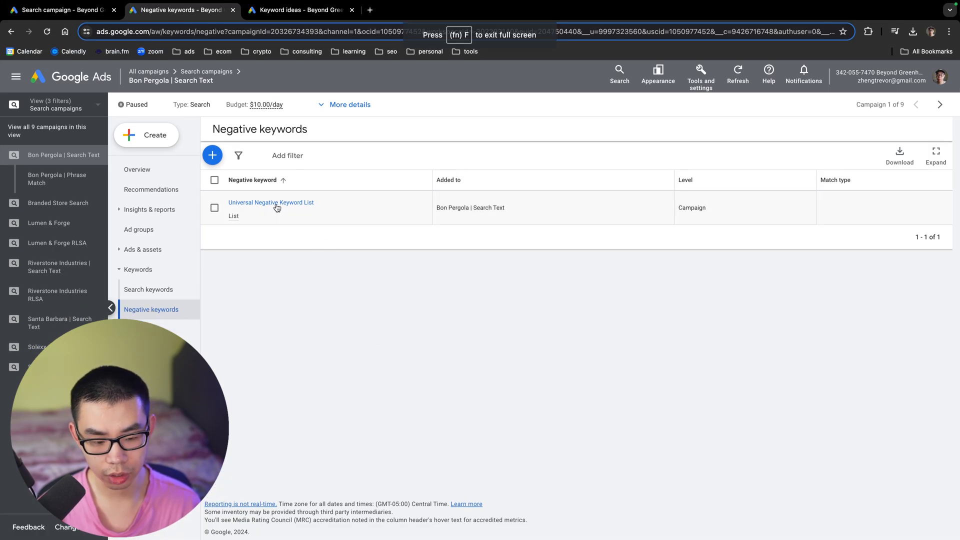
right_click(284, 205)
left_click(300, 209)
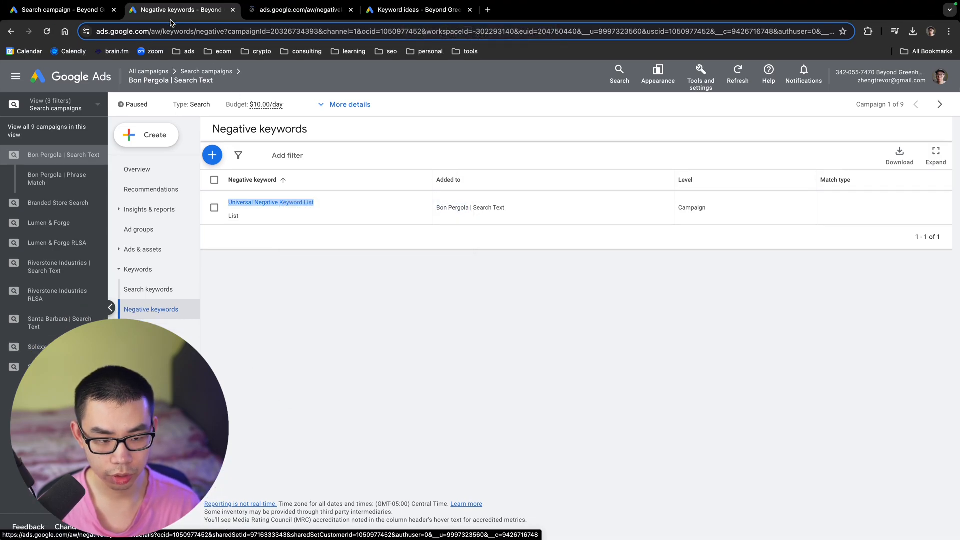
left_click(283, 15)
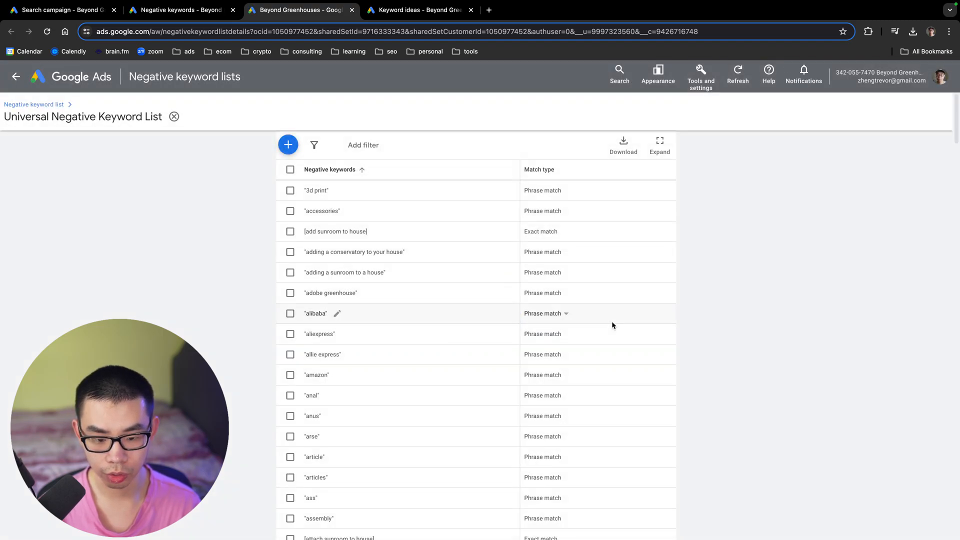
- Look through the terms and match types in the Universal Negative Keyword List and the campaigns using it
scroll(317, 310, "down", 20)
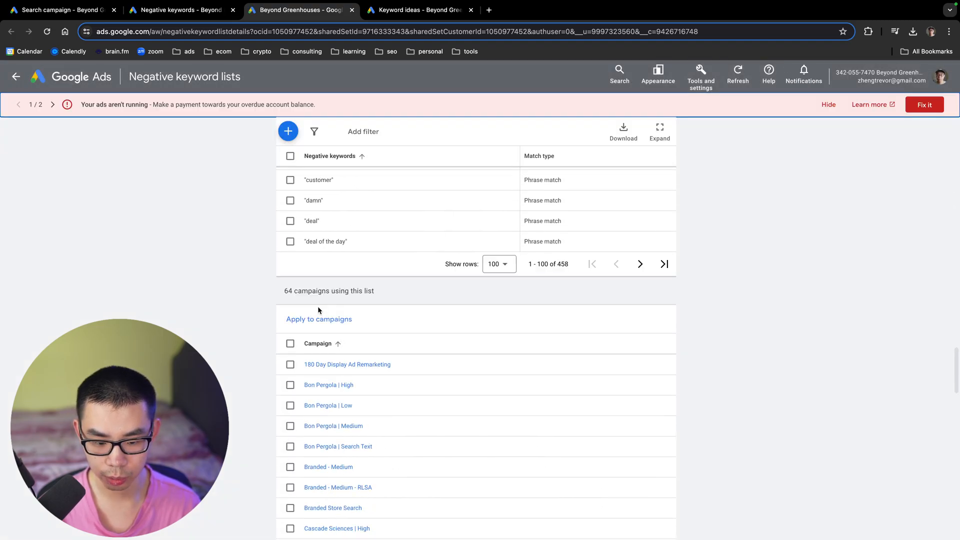
scroll(318, 310, "up", 5)
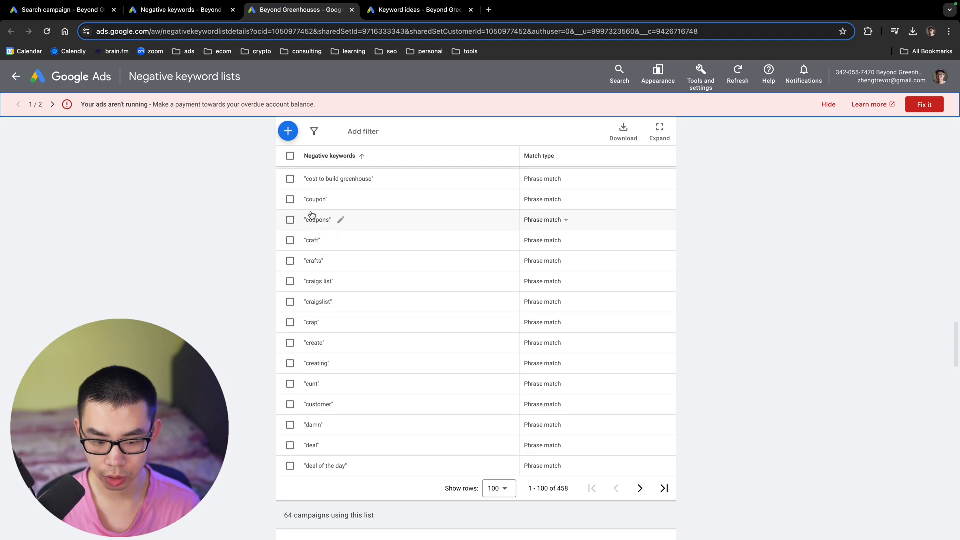
scroll(315, 219, "up", 7)
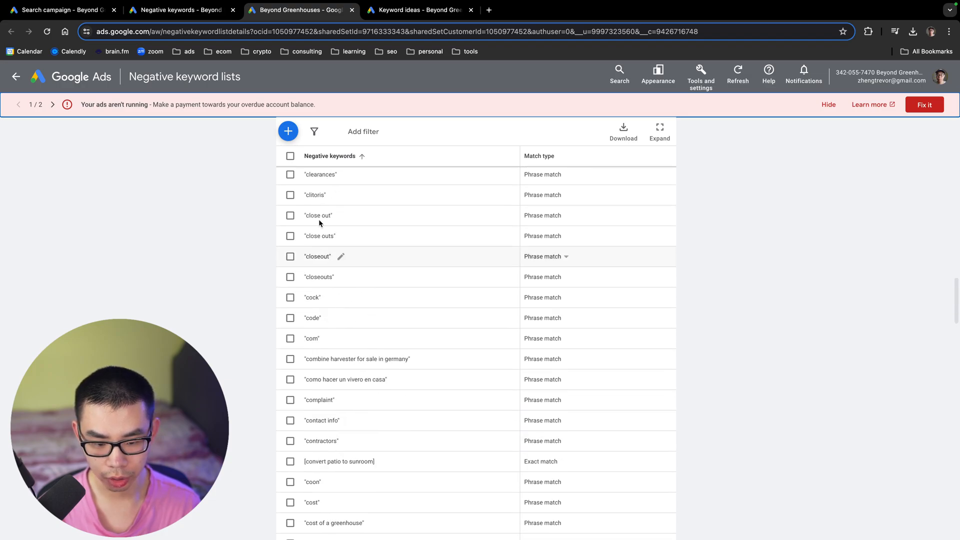
scroll(318, 220, "up", 5)
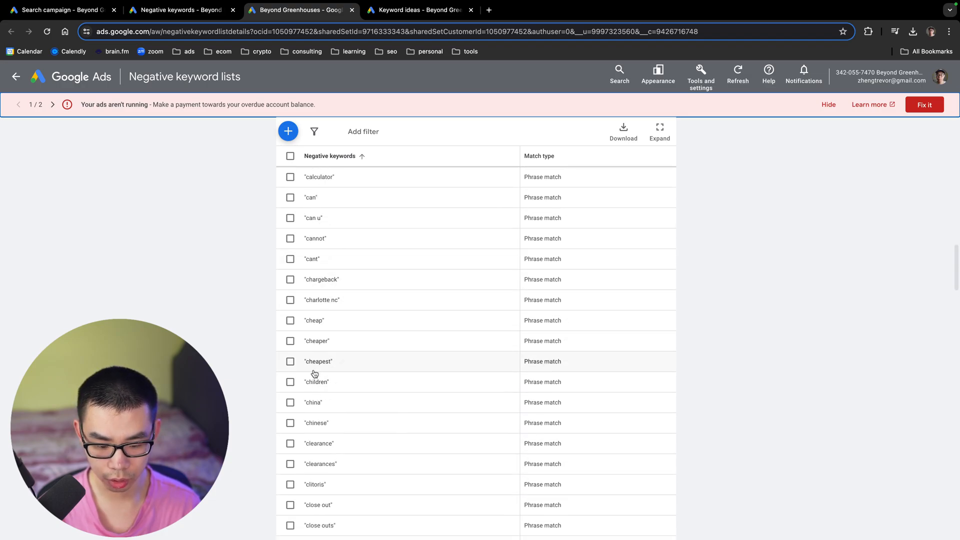
scroll(335, 310, "up", 10)
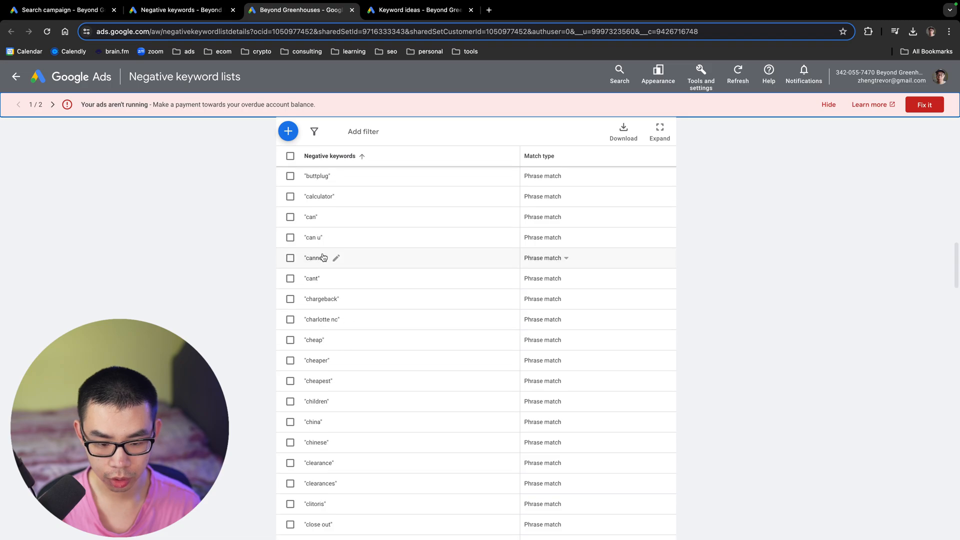
scroll(323, 302, "up", 10)
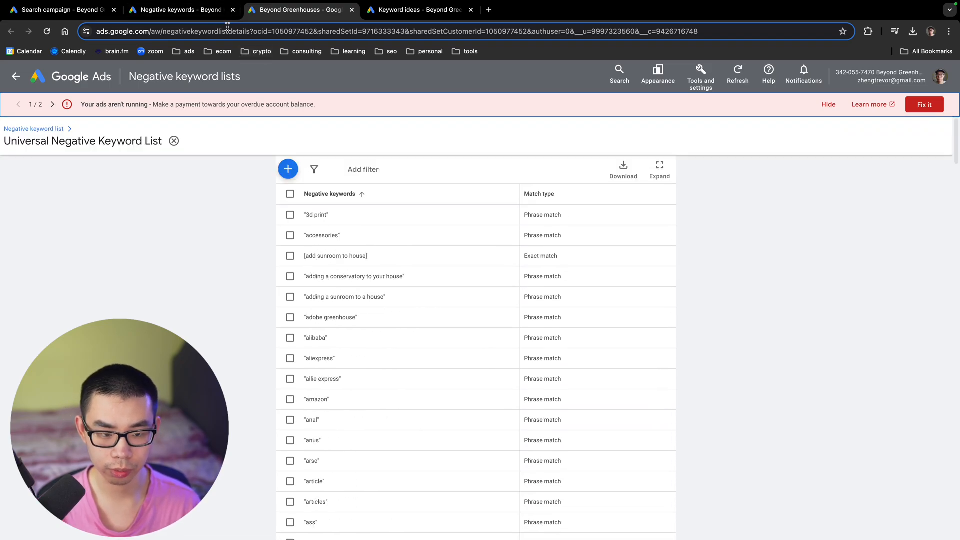
- Return to the campaign, open the search keywords of the Bon Pergola | Phrase Match ad group, and copy the keyword bon pergola
left_click(192, 11)
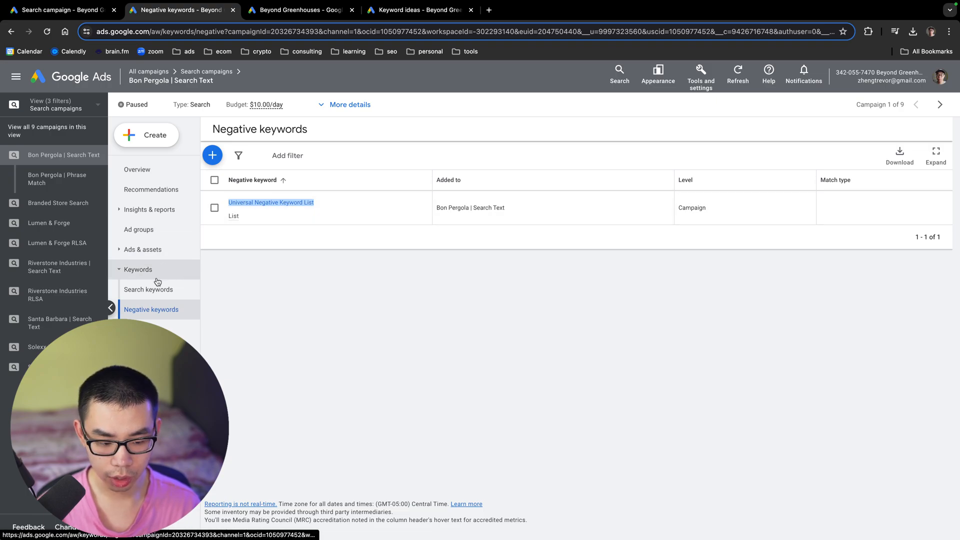
left_click(79, 182)
left_click(166, 271)
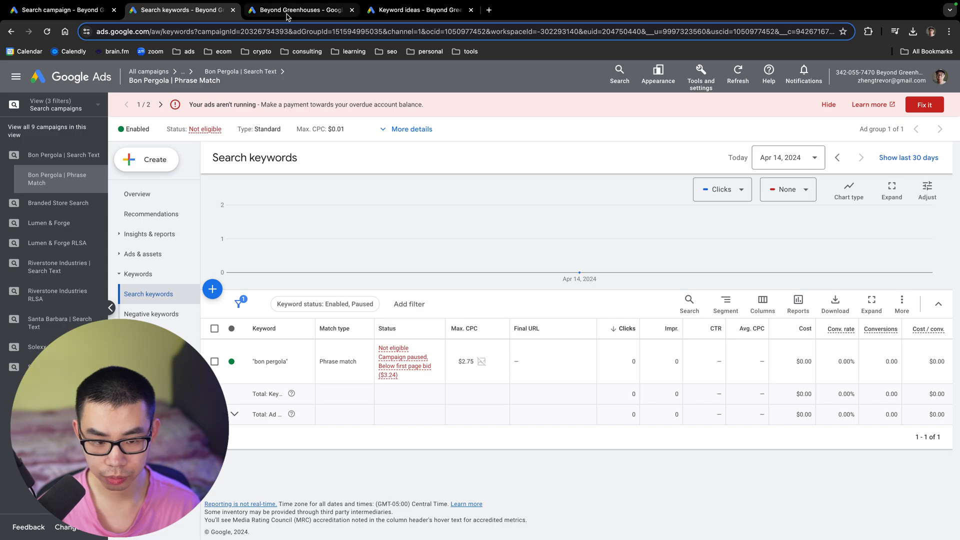
triple_click(256, 366)
key("super+c")
- Search the keyword planner for bon pergola in place of sunray sauna and check its top of page bid range
left_click(420, 9)
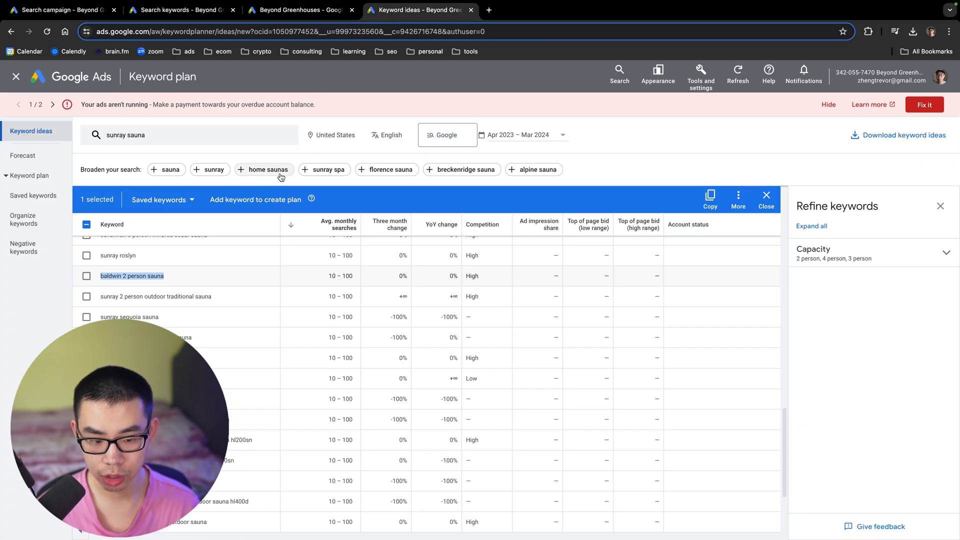
left_click(237, 142)
key("BackSpace")
key("super+v")
key("Return")
key("Return")
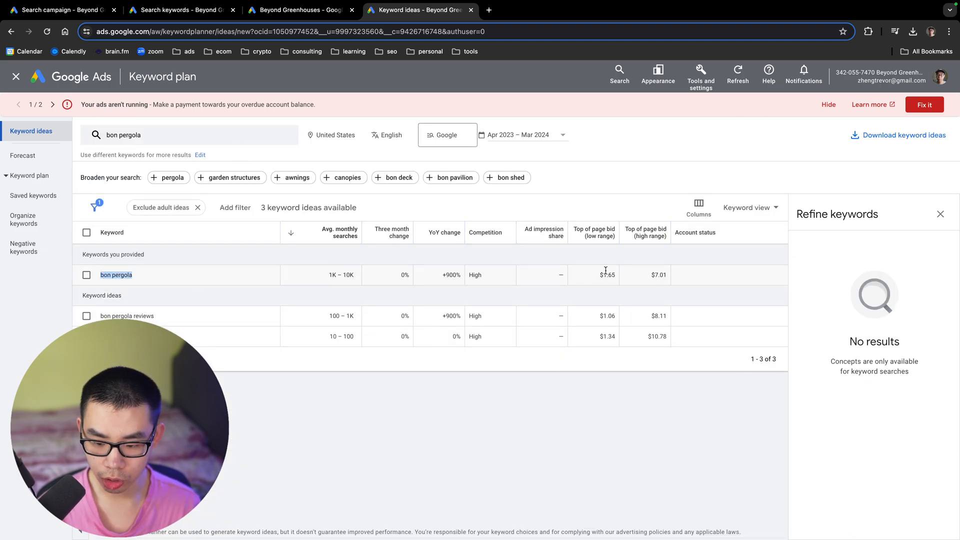
mouse_move(600, 239)
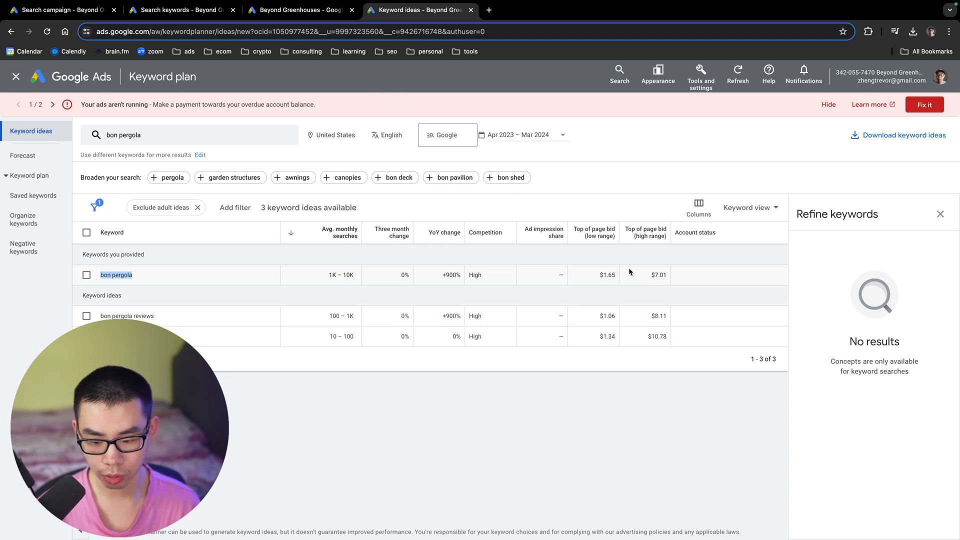
- Check the device bid adjustments for the Bon Pergola | Phrase Match ad group and compare them with the campaign-level ones
left_click(65, 10)
left_click(195, 11)
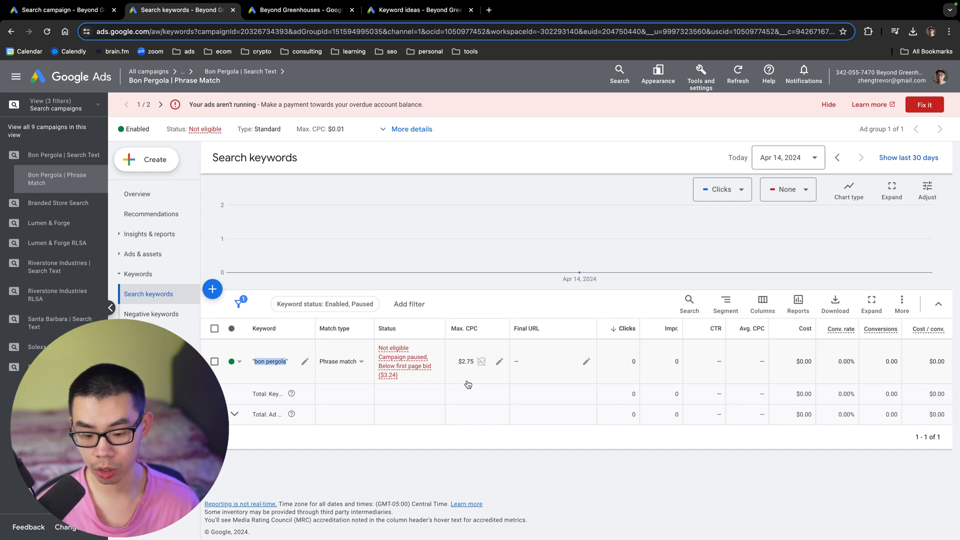
left_click(172, 234)
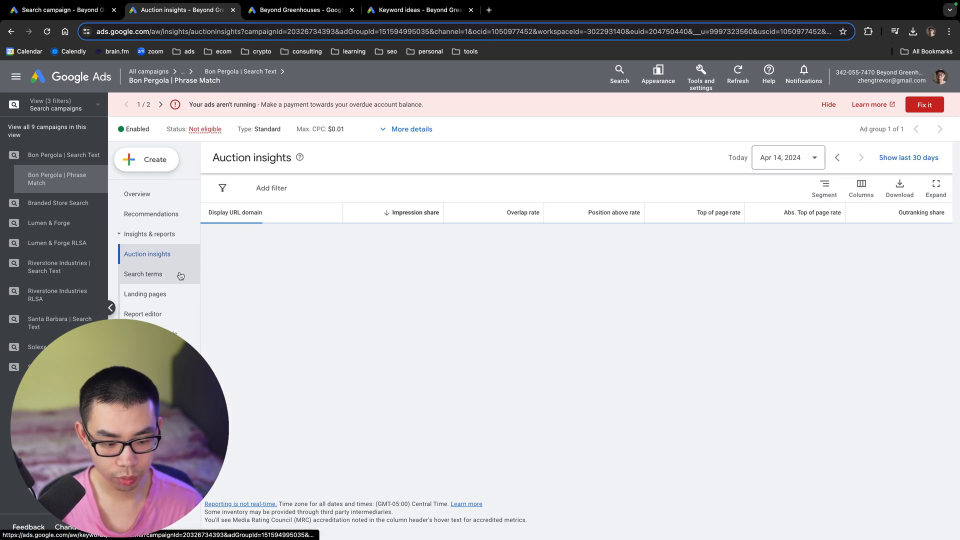
left_click(186, 335)
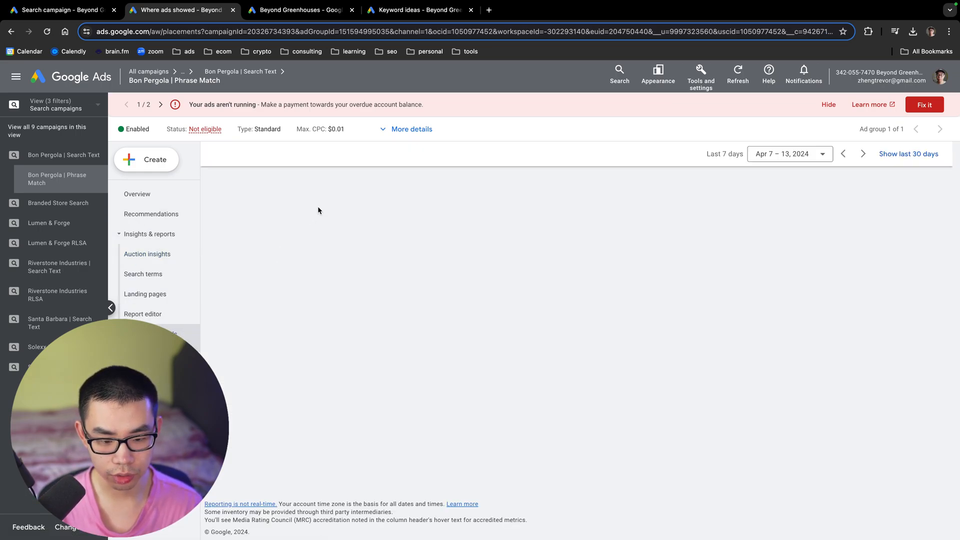
left_click(302, 160)
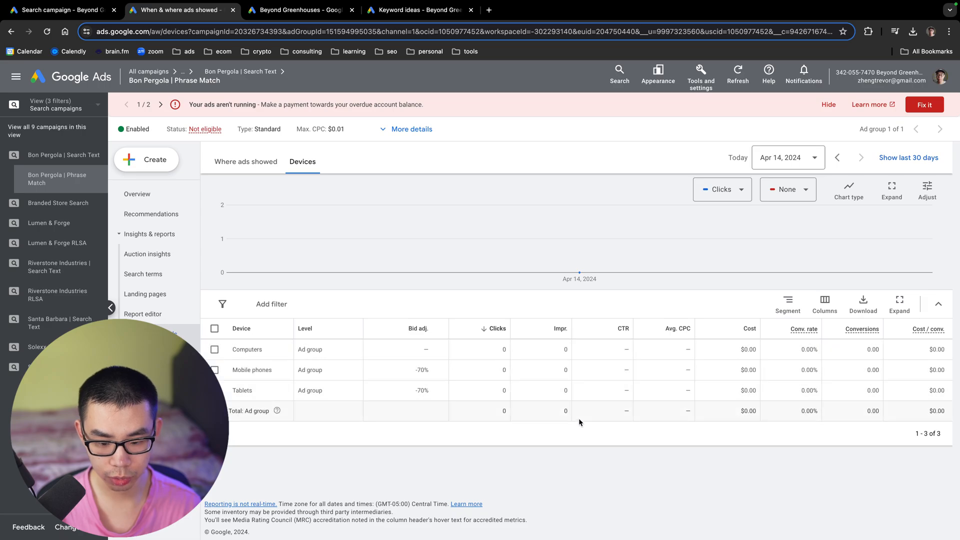
left_click(60, 155)
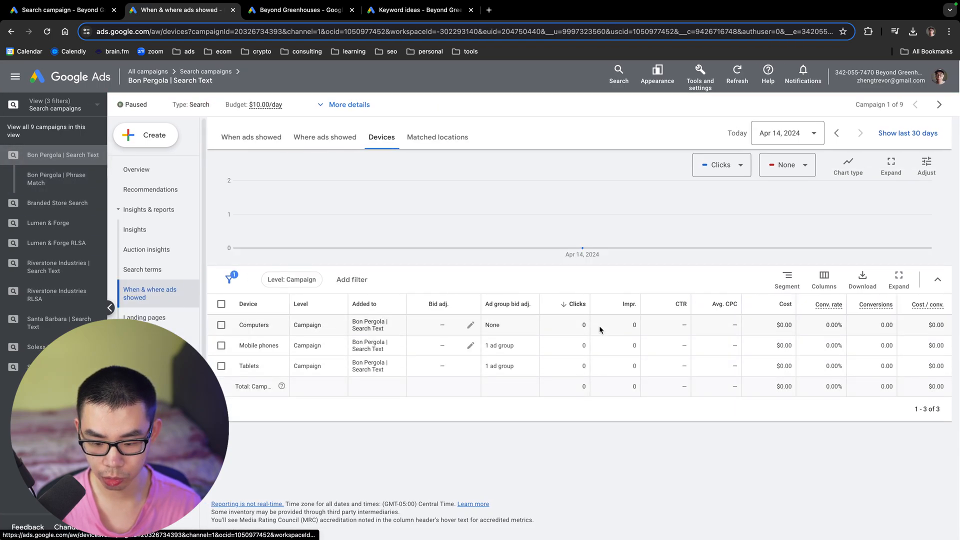
left_click(56, 179)
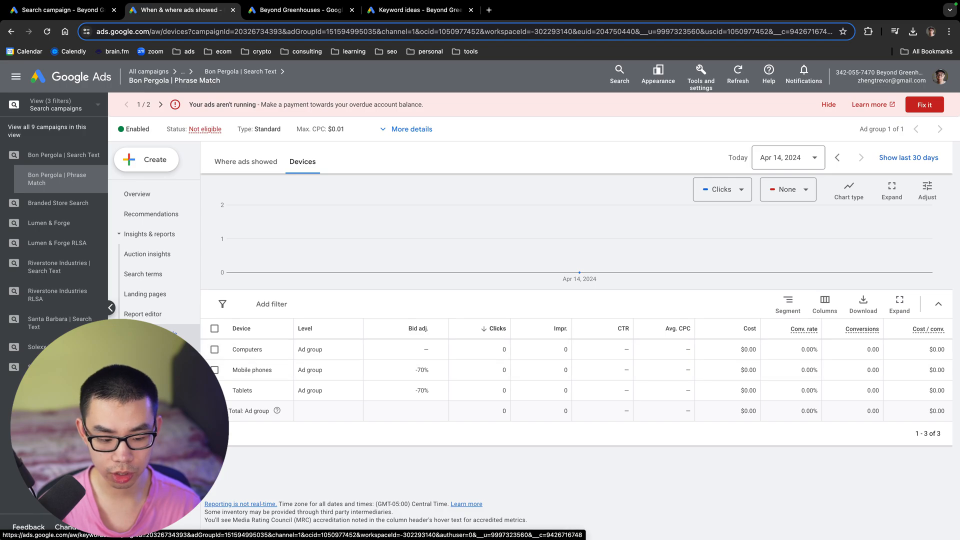
- Revisit the ad group's search keywords and open the audiences of the Bon Pergola | Search Text campaign
left_click(139, 382)
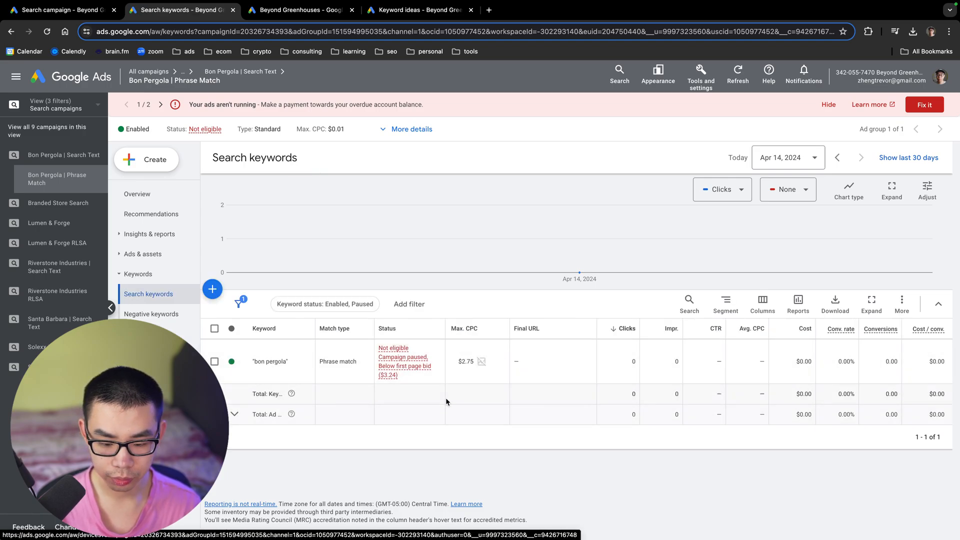
left_click(139, 334)
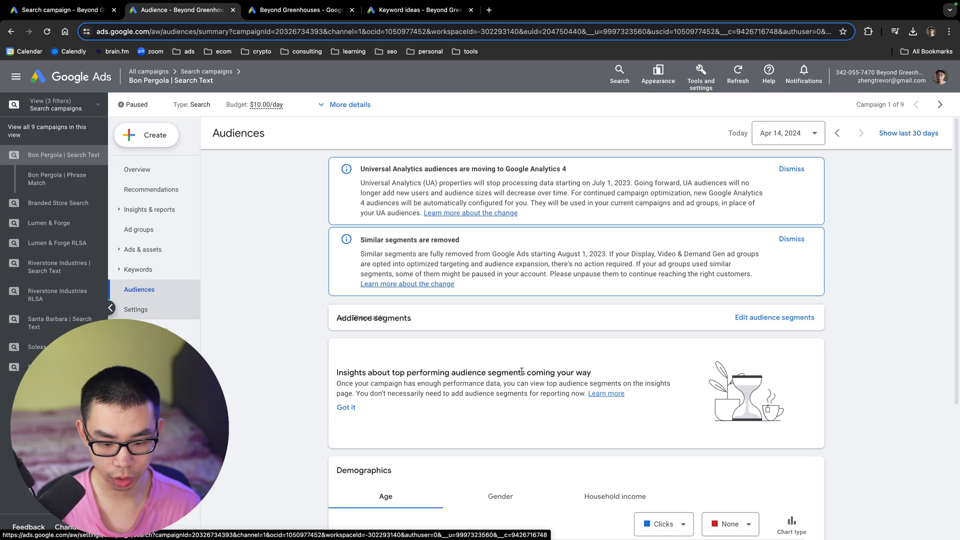
- Show the audience segments table of the Bon Pergola | Search Text campaign
scroll(521, 370, "down", 6)
scroll(465, 362, "up", 3)
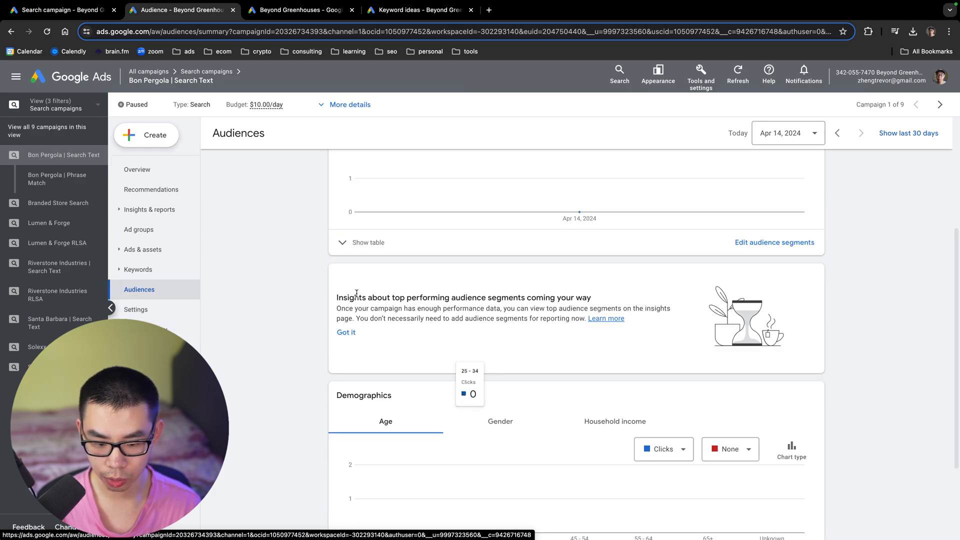
left_click(344, 243)
scroll(480, 343, "up", 5)
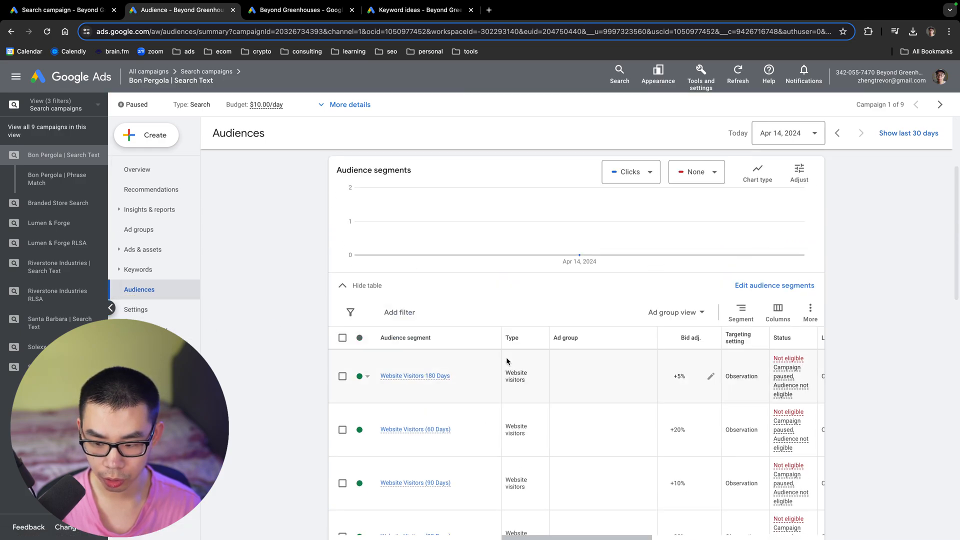
- Open the Audience manager in a new browser tab and switch to it
left_click(697, 73)
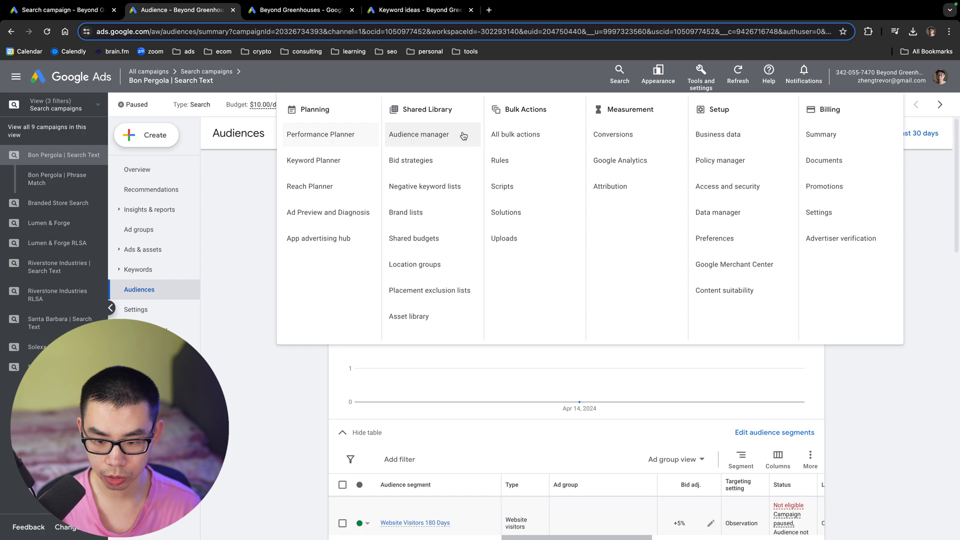
right_click(406, 142)
left_click(435, 148)
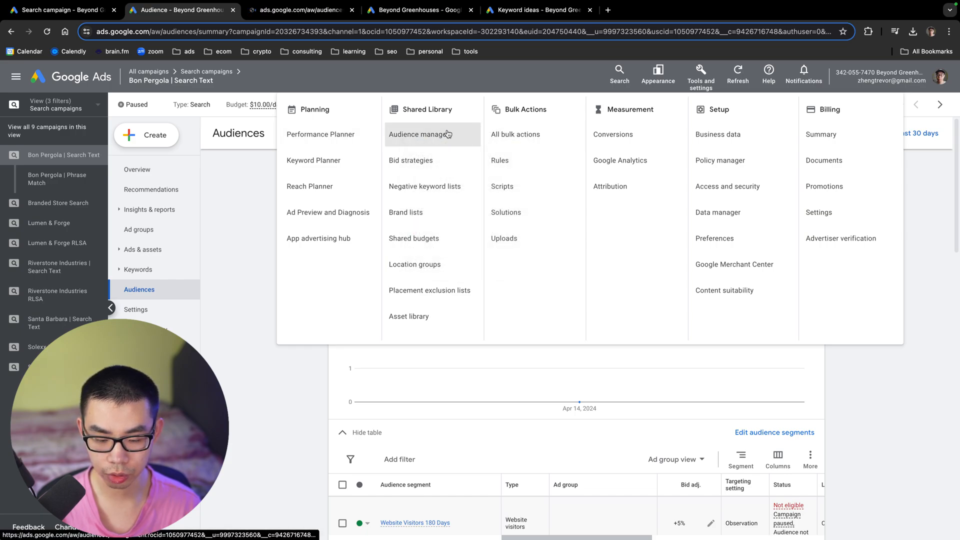
left_click(276, 18)
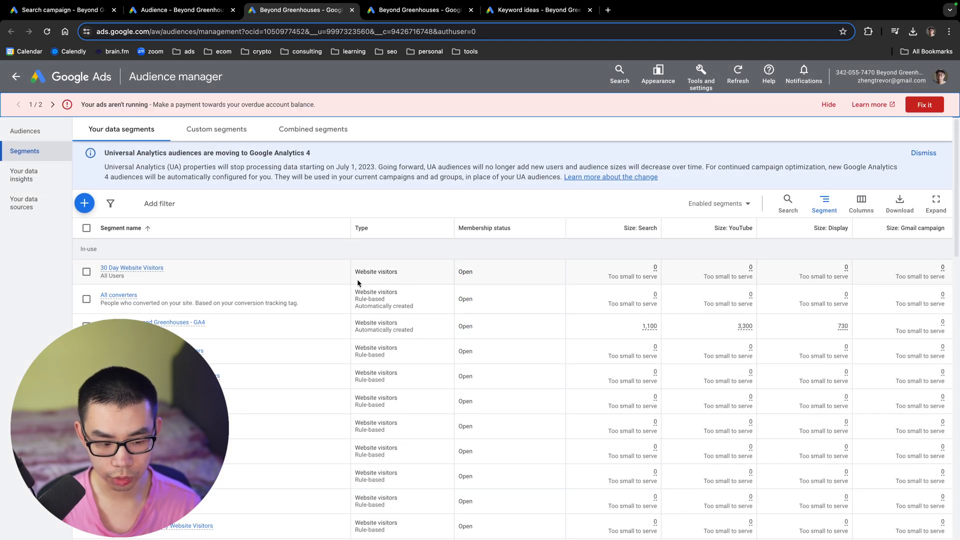
- Look through the data segments, view the details of Website Visitors 180 Days, and return to the segment list
scroll(357, 278, "down", 1)
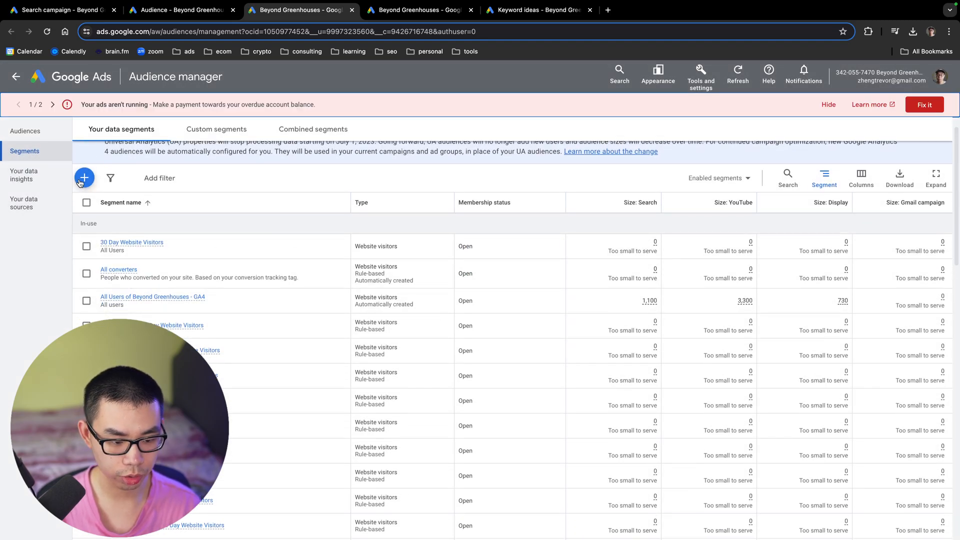
scroll(235, 306, "down", 1)
scroll(238, 350, "up", 2)
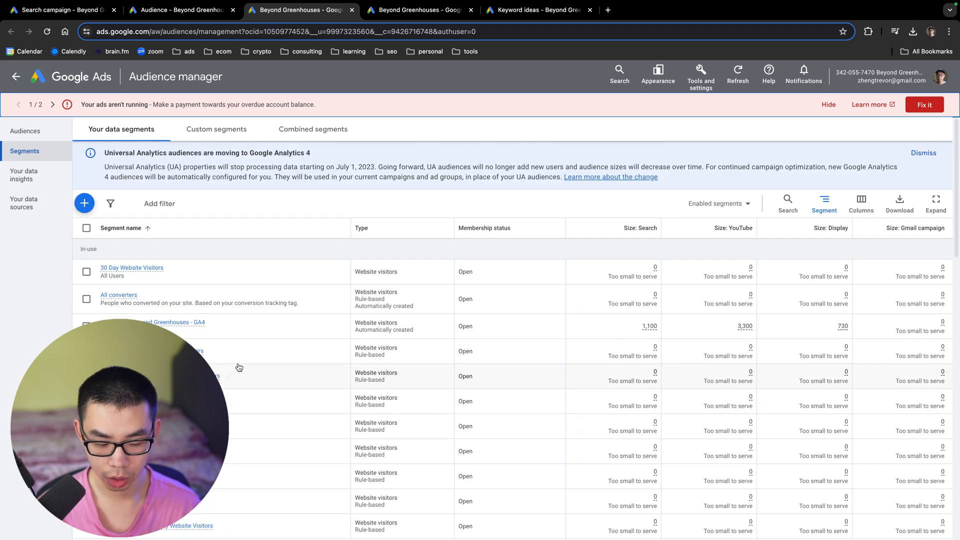
scroll(239, 367, "down", 1)
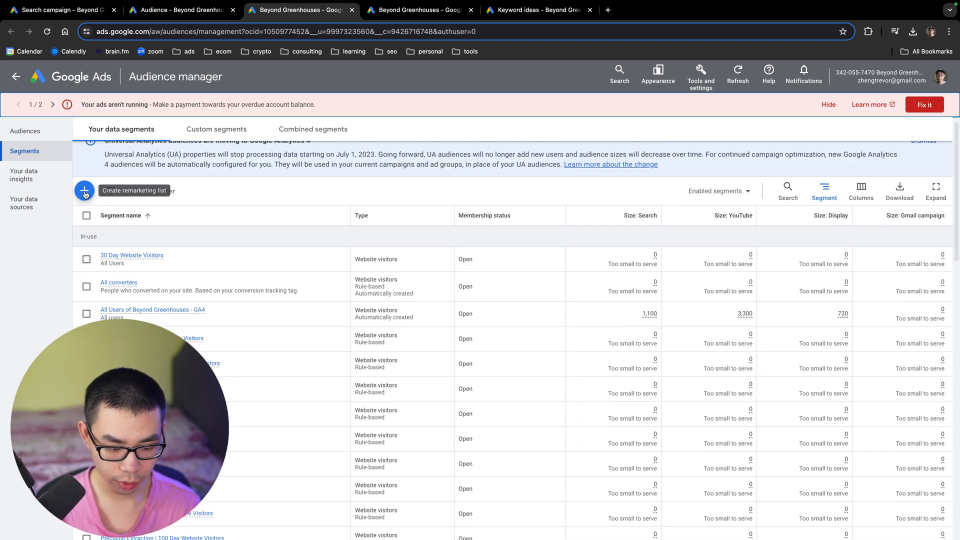
scroll(125, 300, "down", 8)
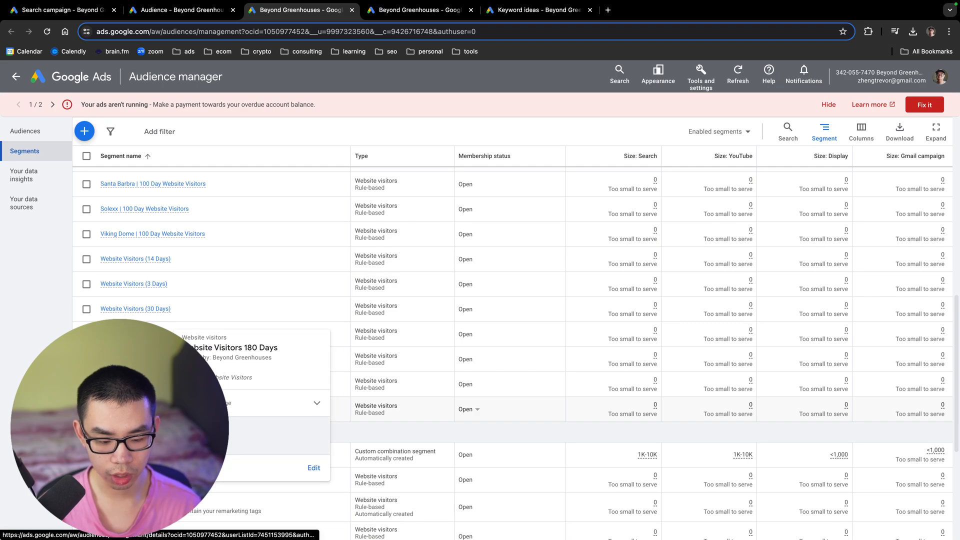
left_click(135, 408)
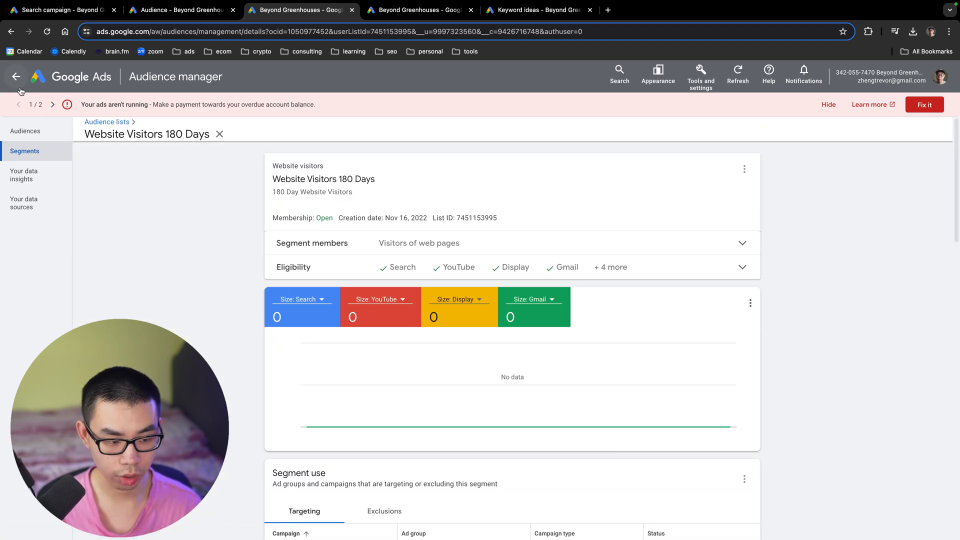
left_click(26, 78)
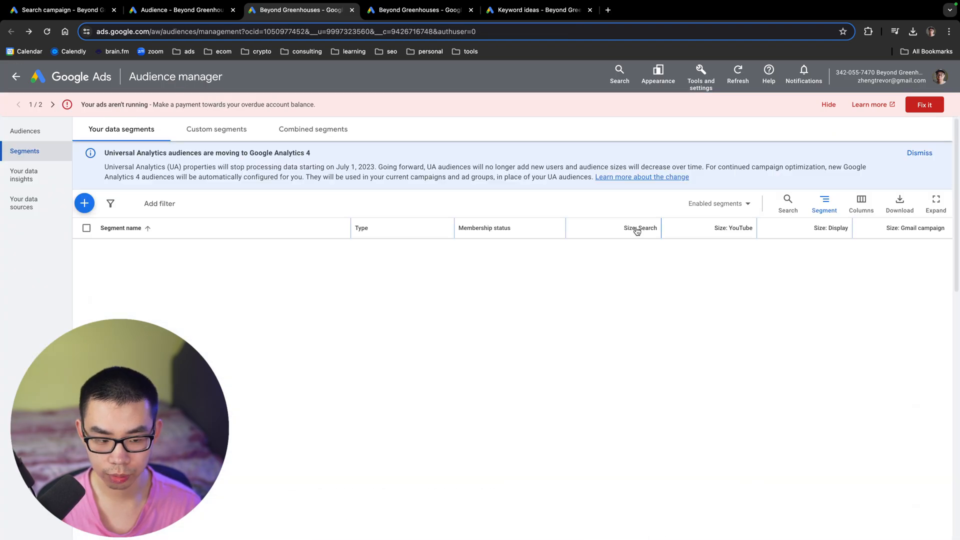
- Start a website visitors segment named Website Visitors | 7 Day for web page visits in the past 7 days
left_click(84, 202)
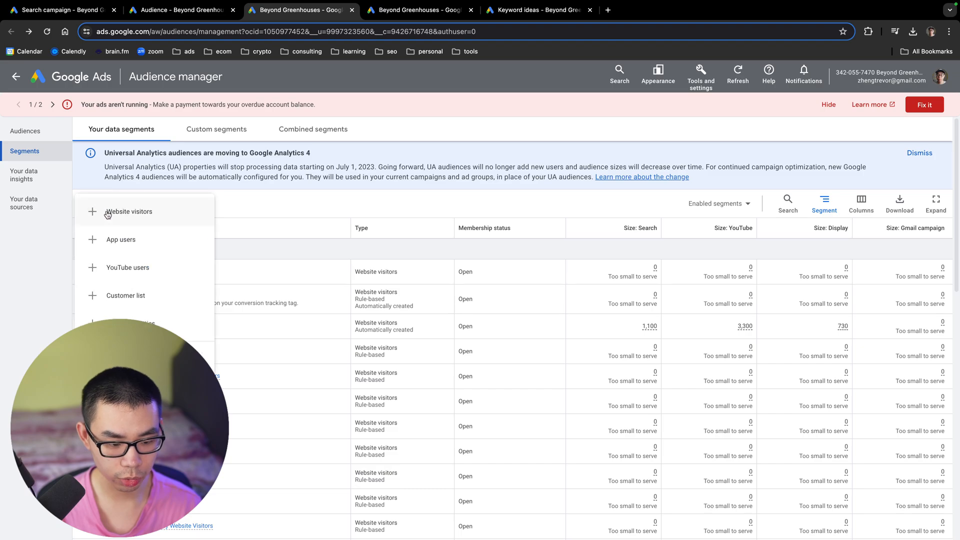
left_click(122, 212)
left_click(381, 158)
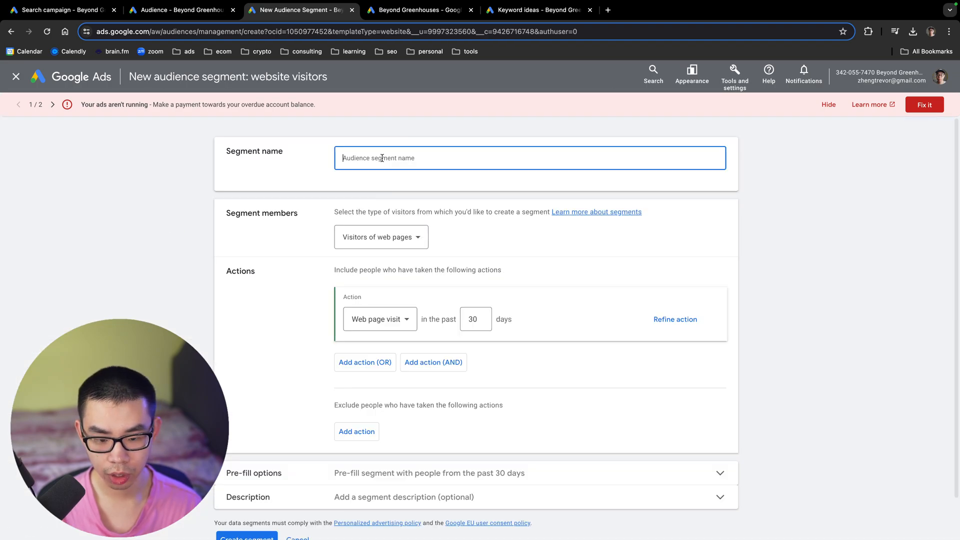
type("Website Visitors | 7 Day")
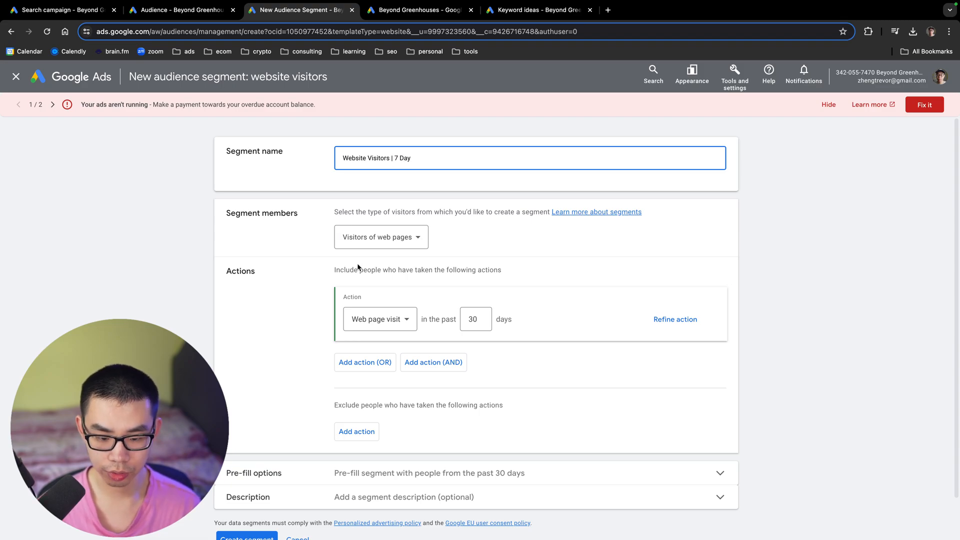
left_click(367, 240)
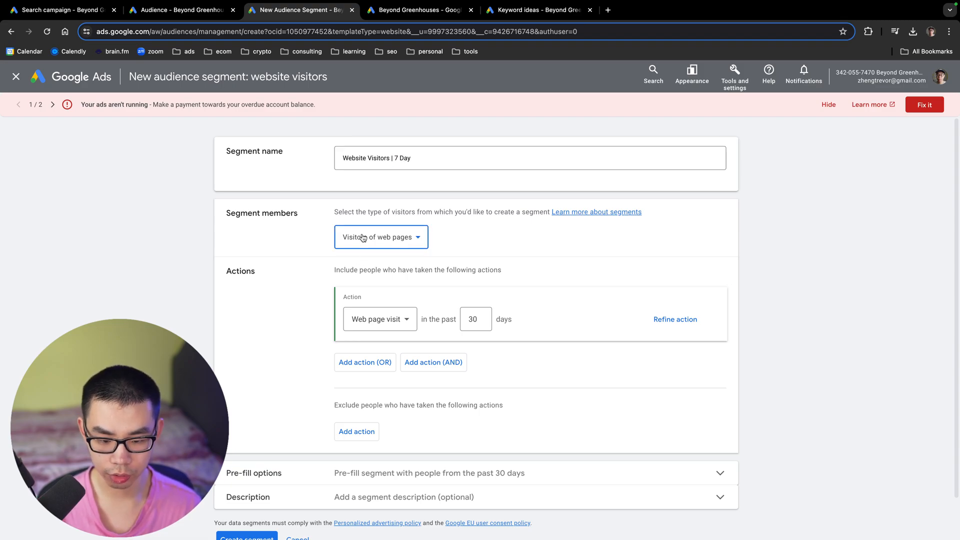
left_click(397, 250)
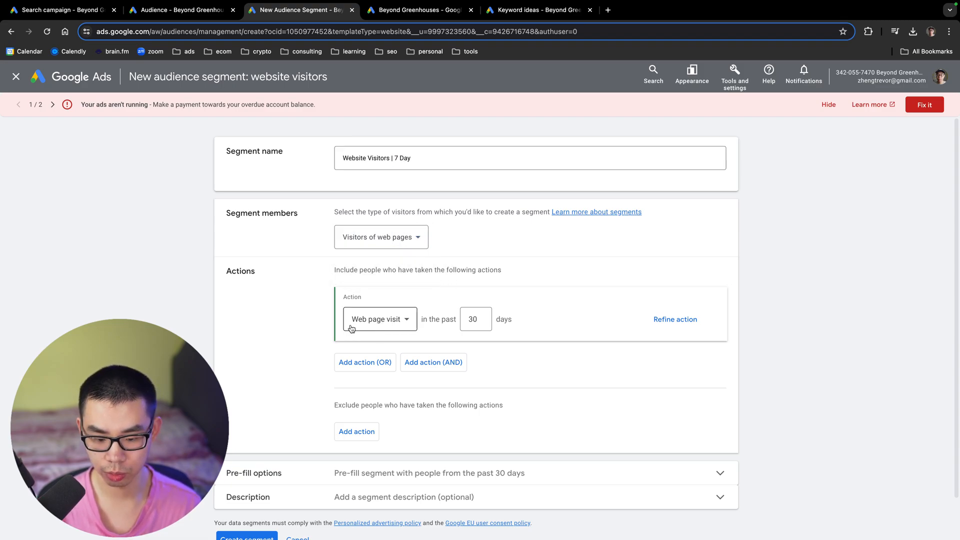
double_click(472, 317)
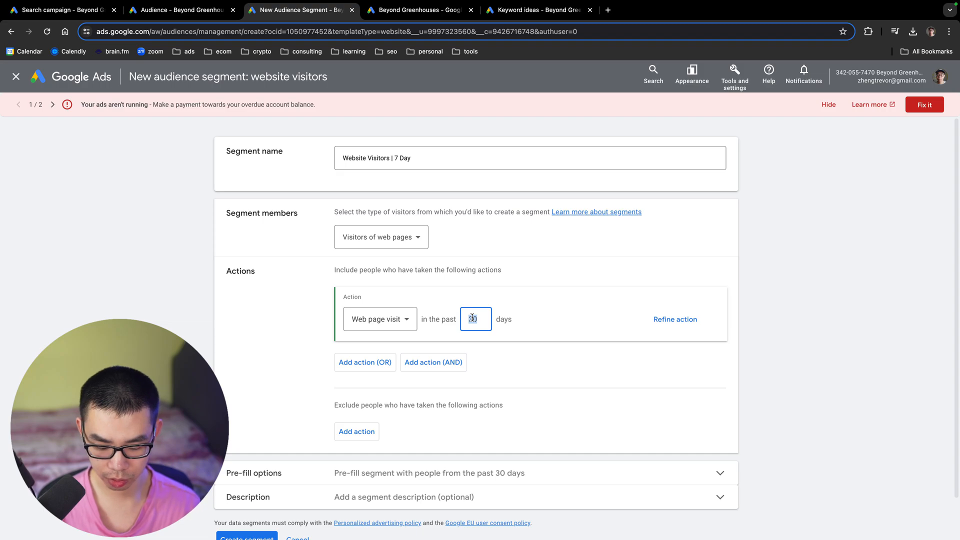
type("7")
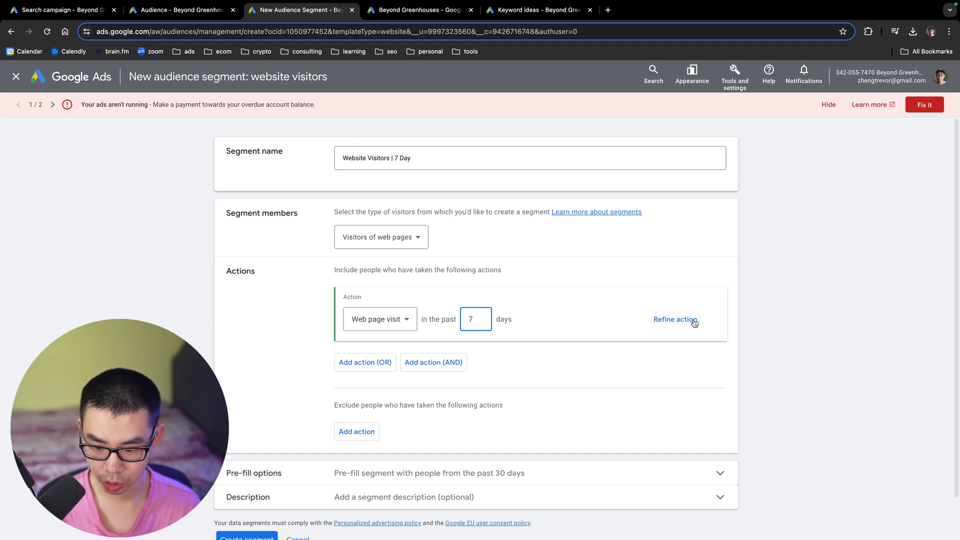
left_click(674, 319)
scroll(583, 372, "down", 2)
left_click(543, 321)
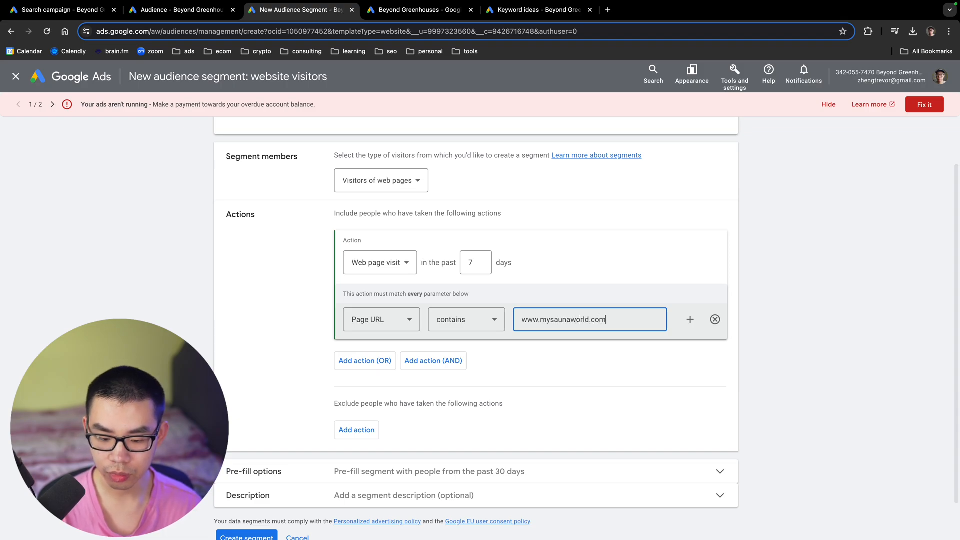
scroll(389, 449, "down", 1)
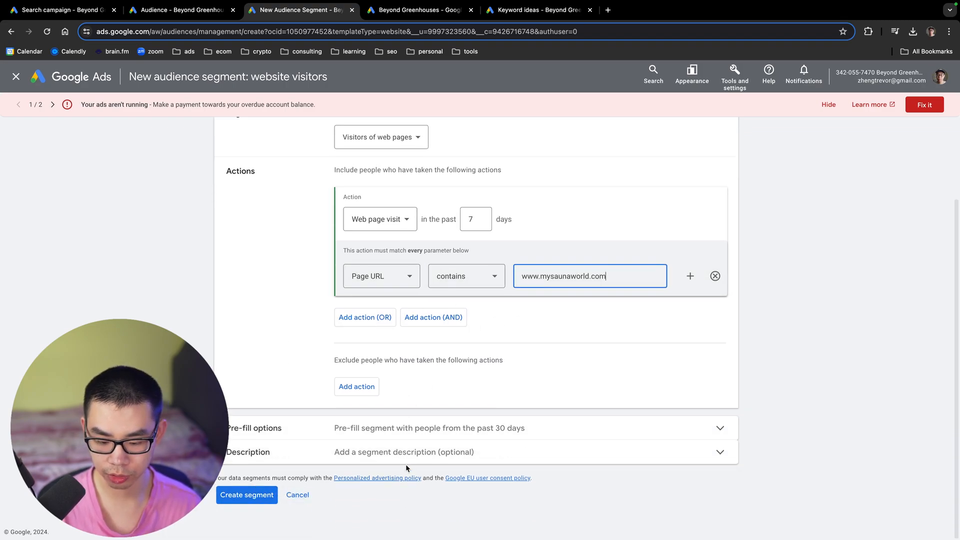
scroll(422, 393, "up", 2)
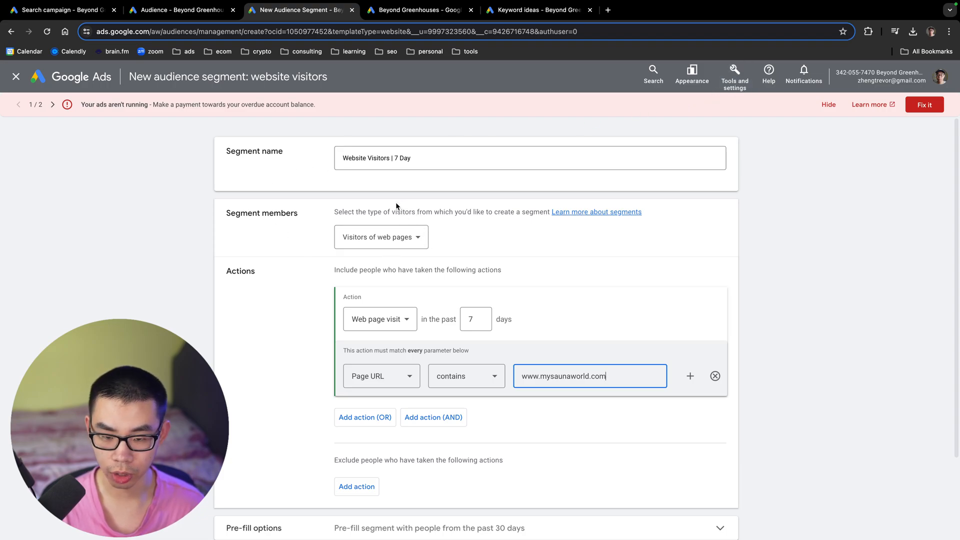
- Return to the Bon Pergola | Search Text campaign's audiences and open its audience segments for editing
left_click(167, 11)
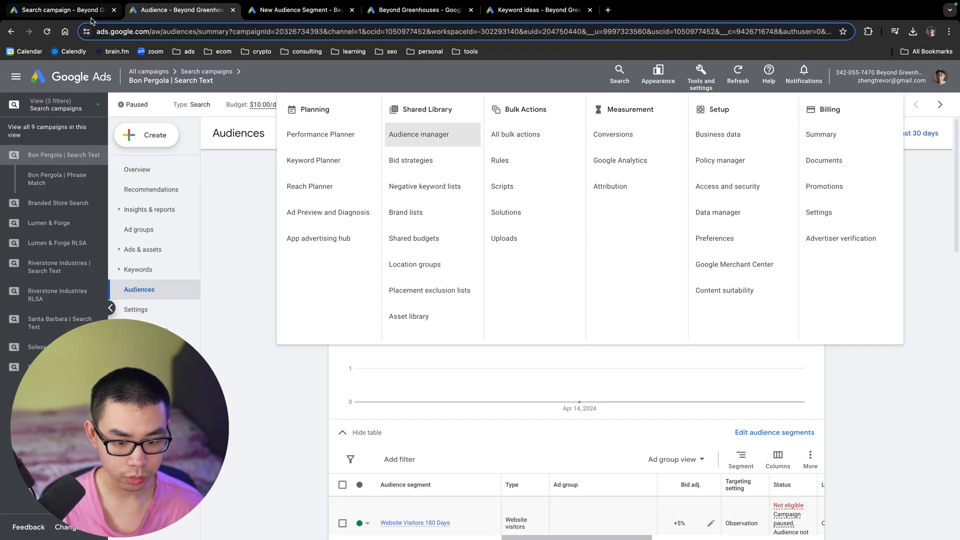
left_click(300, 351)
scroll(449, 355, "down", 3)
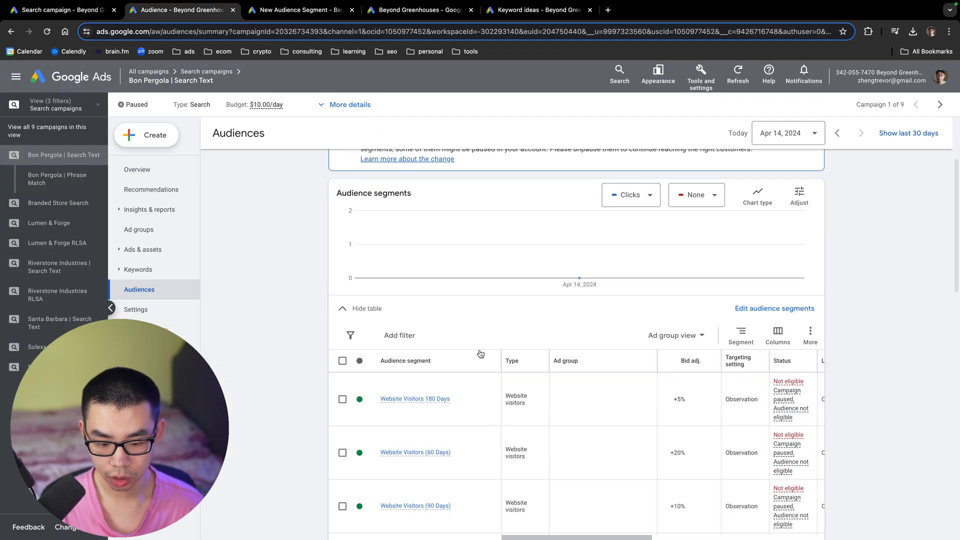
left_click(766, 313)
left_click(759, 327)
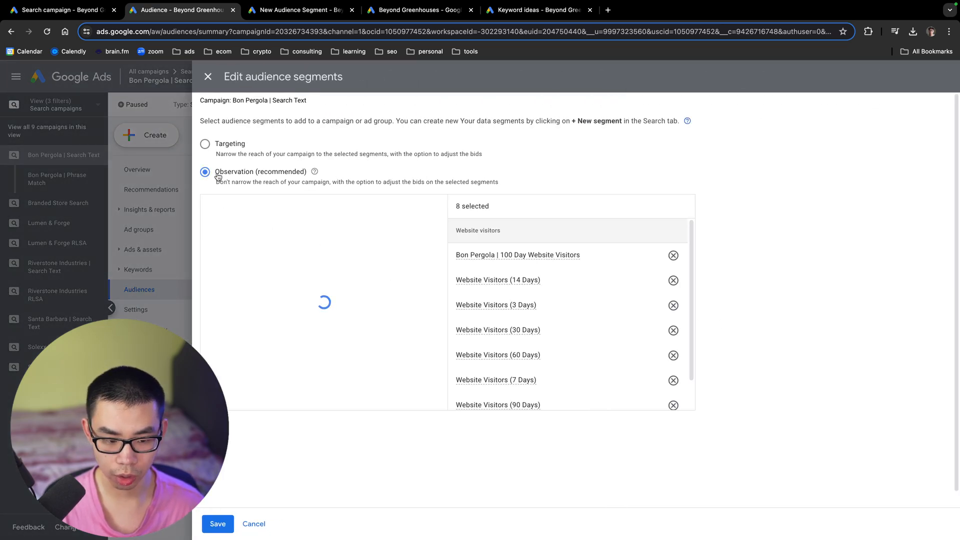
- Browse the segment categories, check which website visitors segments are selected for the campaign, and leave without saving
left_click(276, 204)
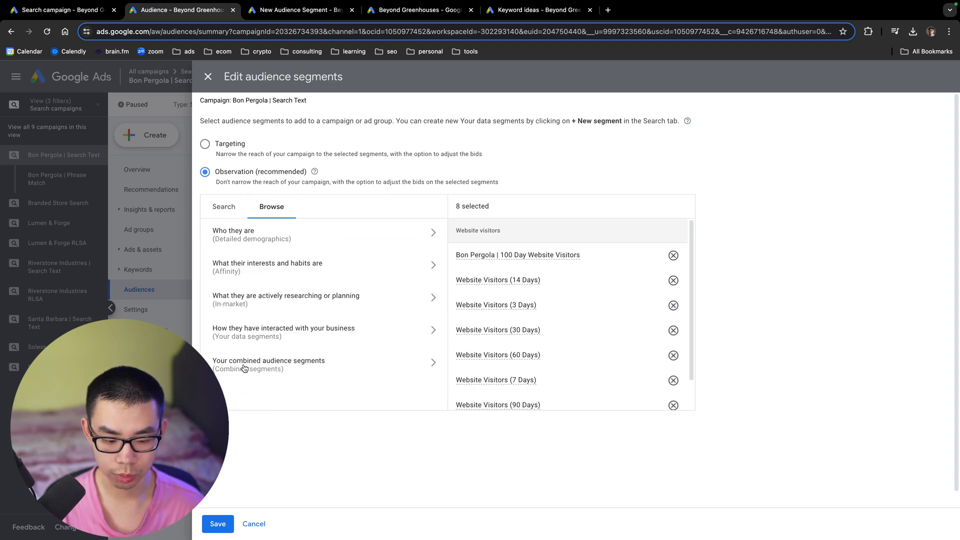
left_click(245, 369)
left_click(215, 231)
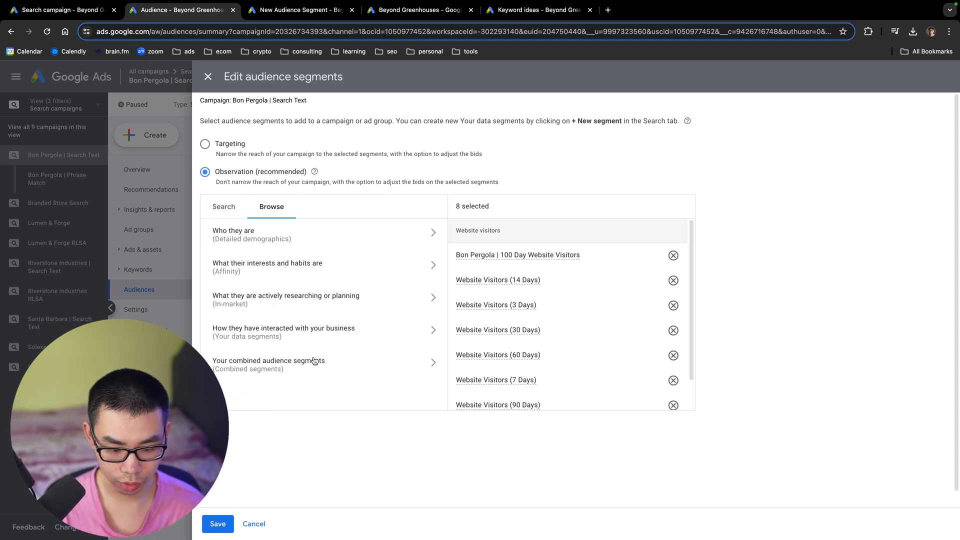
left_click(273, 334)
left_click(252, 283)
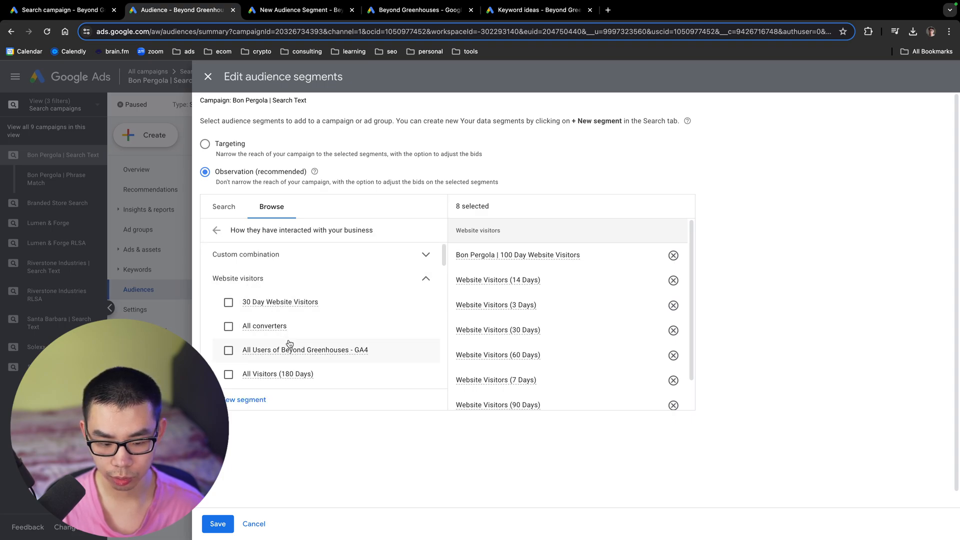
scroll(290, 345, "down", 5)
scroll(295, 346, "up", 4)
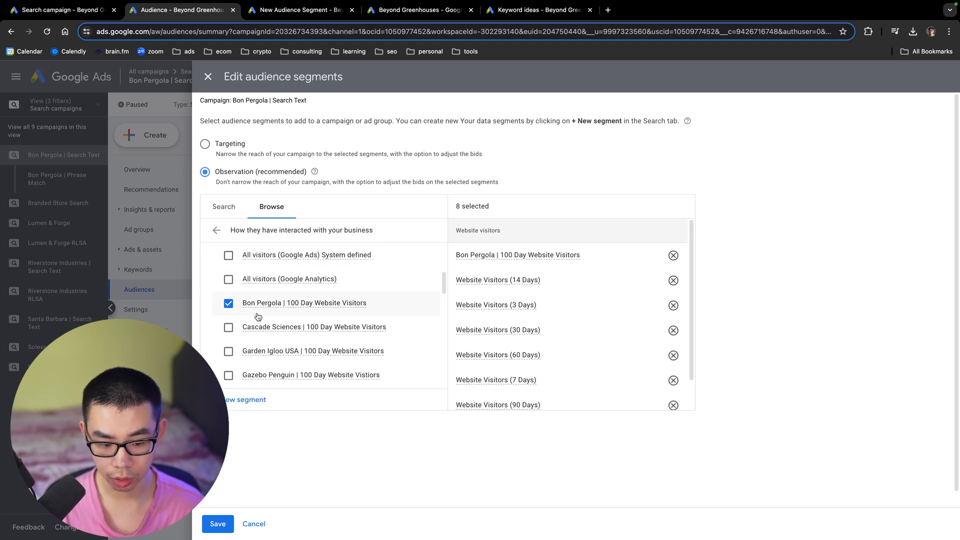
scroll(280, 330, "down", 10)
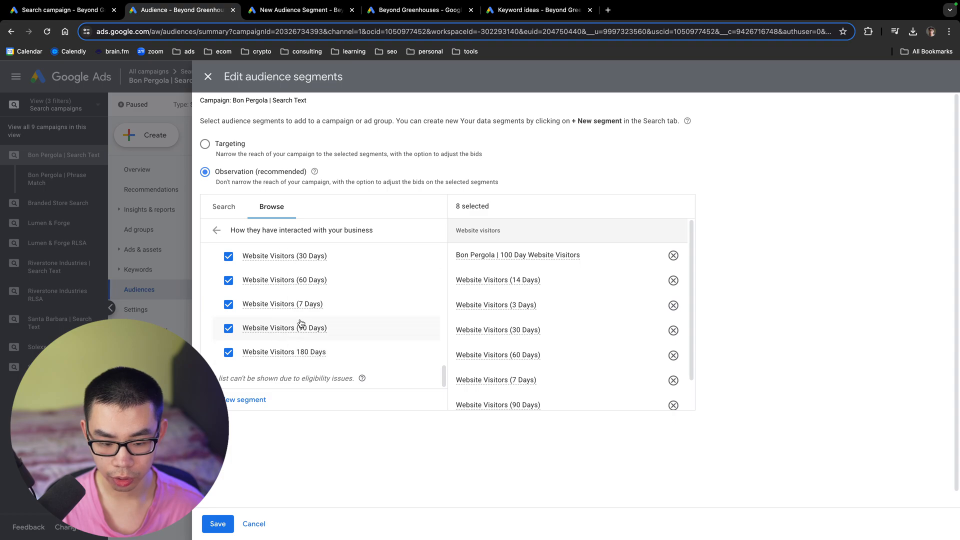
left_click(253, 523)
- Review the bid adjustments of the campaign's website visitors segments, including the details of Website Visitors 180 Days
scroll(450, 467, "down", 2)
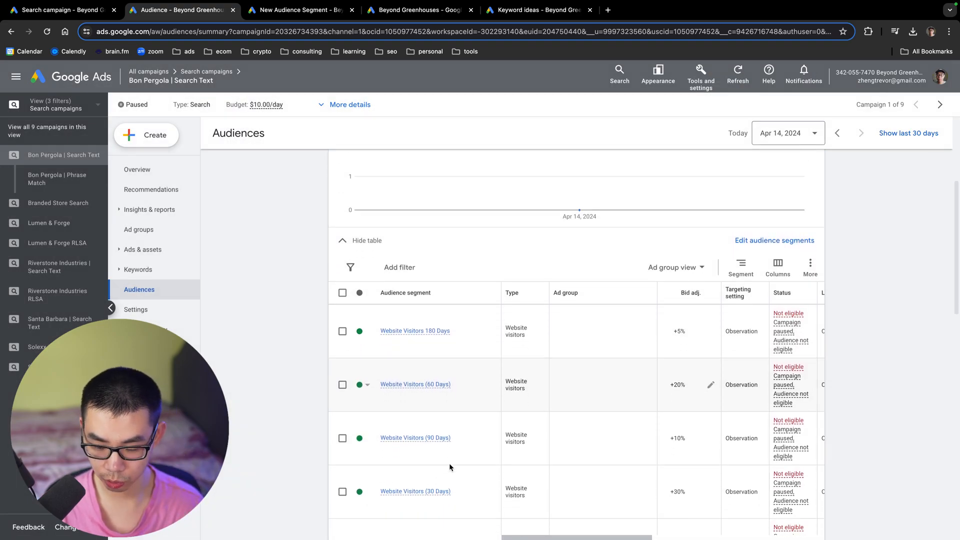
scroll(490, 423, "up", 3)
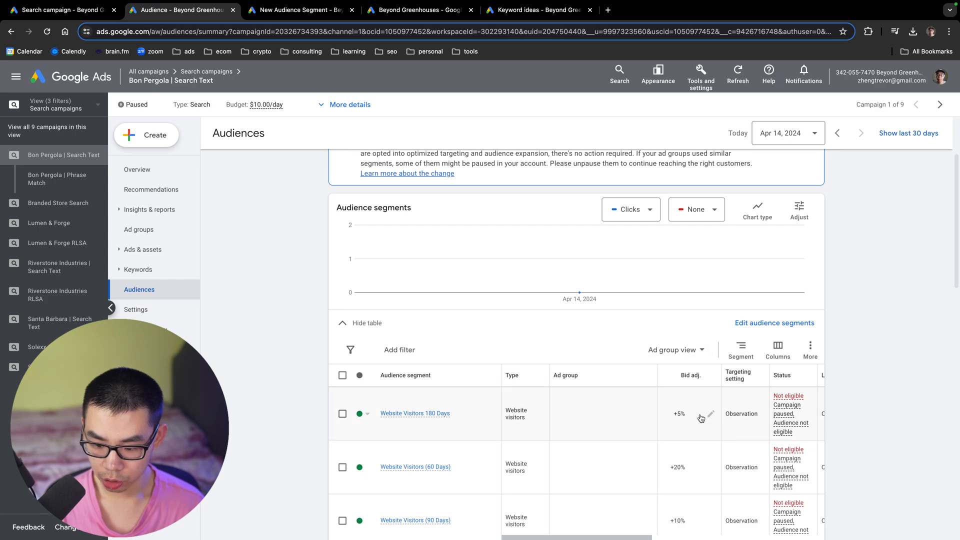
scroll(700, 418, "down", 5)
scroll(690, 404, "up", 2)
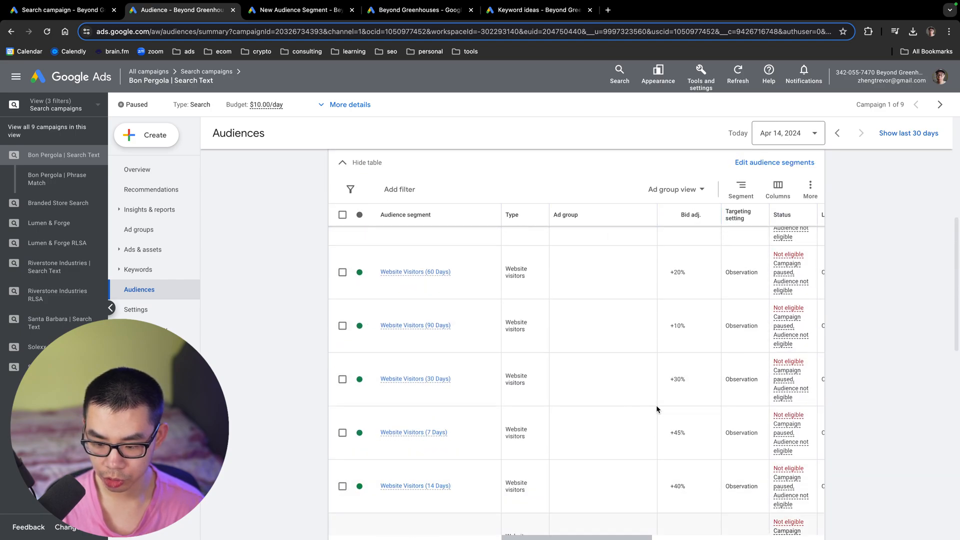
scroll(656, 409, "up", 5)
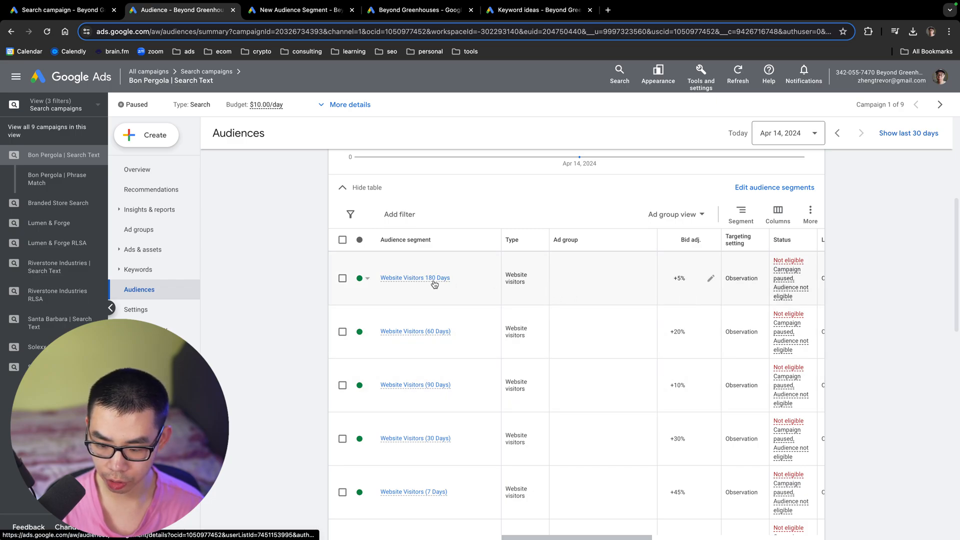
mouse_move(434, 284)
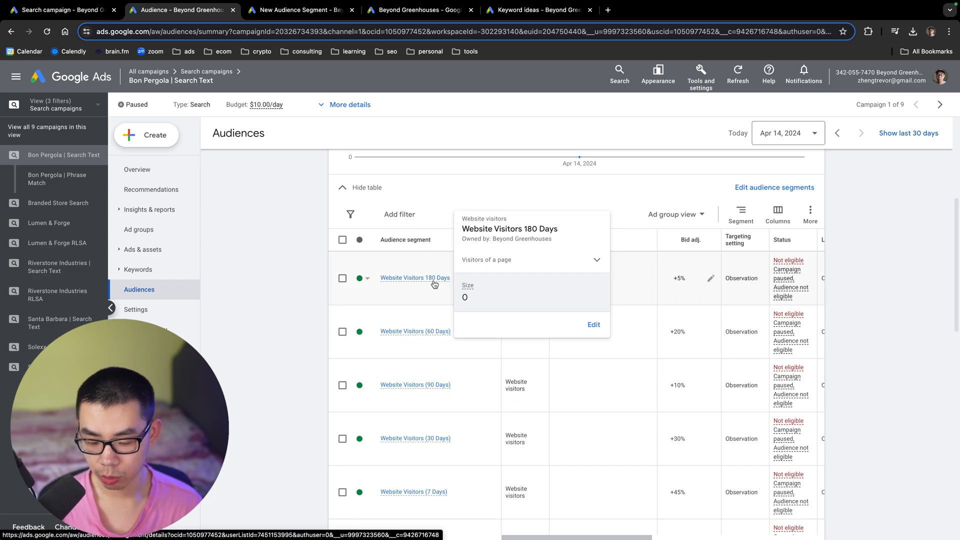
scroll(437, 347, "down", 3)
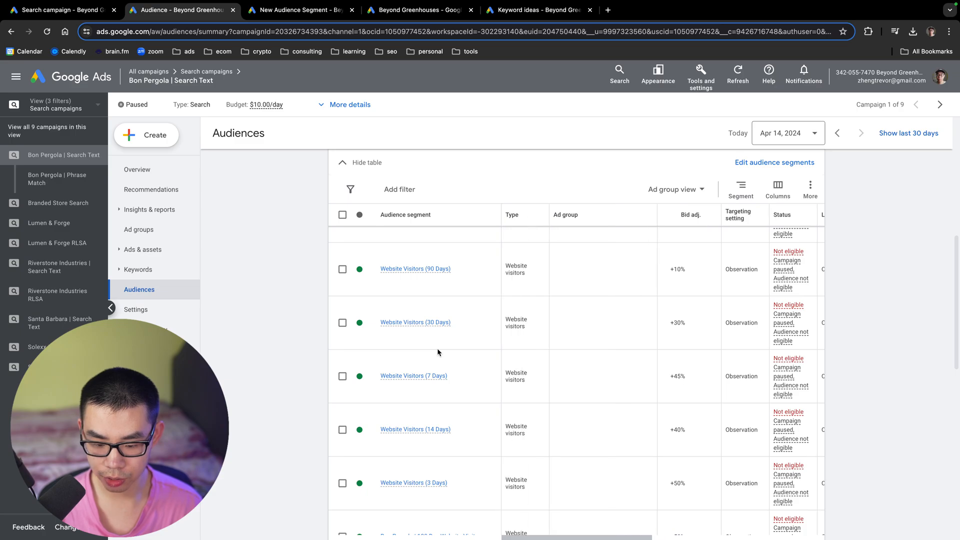
- Compare the bid adjustments of the shorter and longer website visitor windows, down to the Bon Pergola | 100 Day Website Visitors segment
scroll(455, 389, "down", 3)
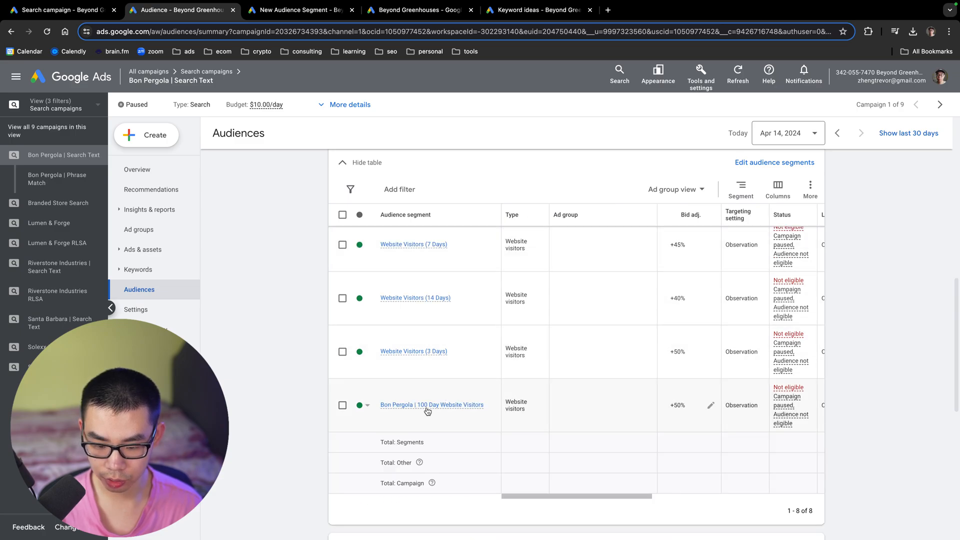
scroll(425, 405, "up", 3)
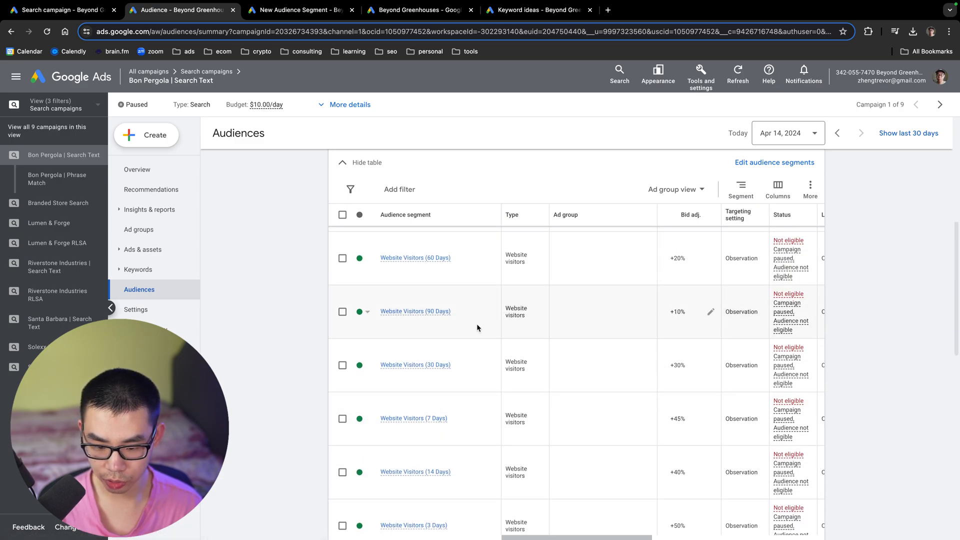
scroll(672, 268, "up", 1)
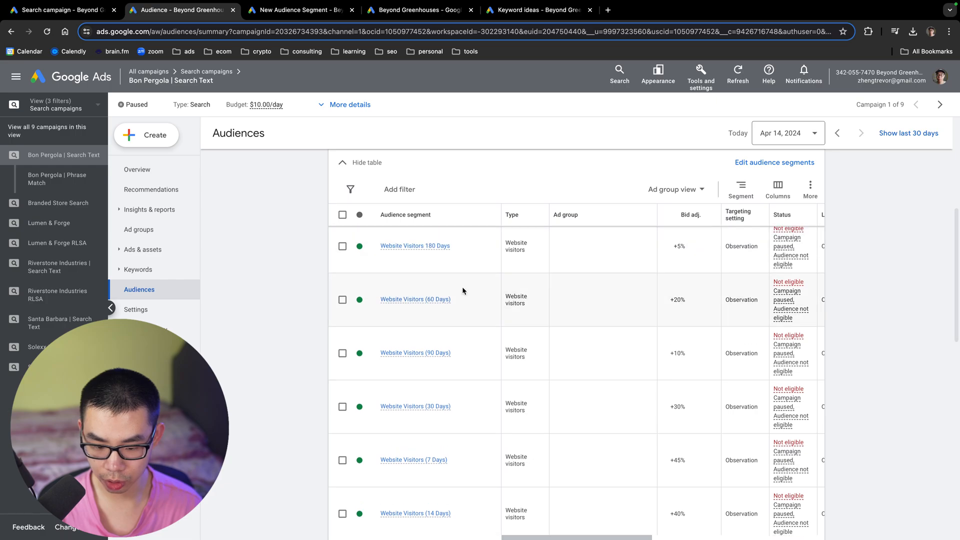
scroll(460, 290, "down", 3)
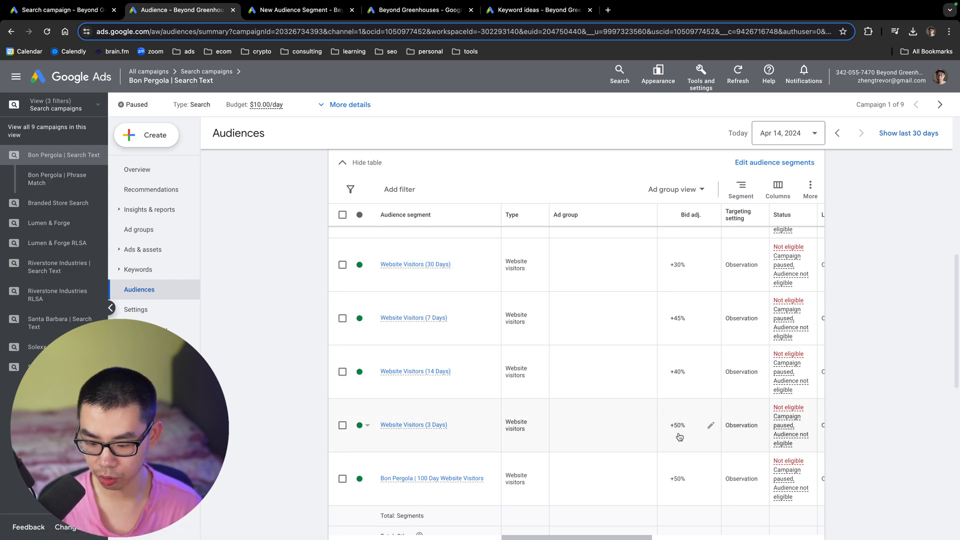
scroll(662, 433, "up", 10)
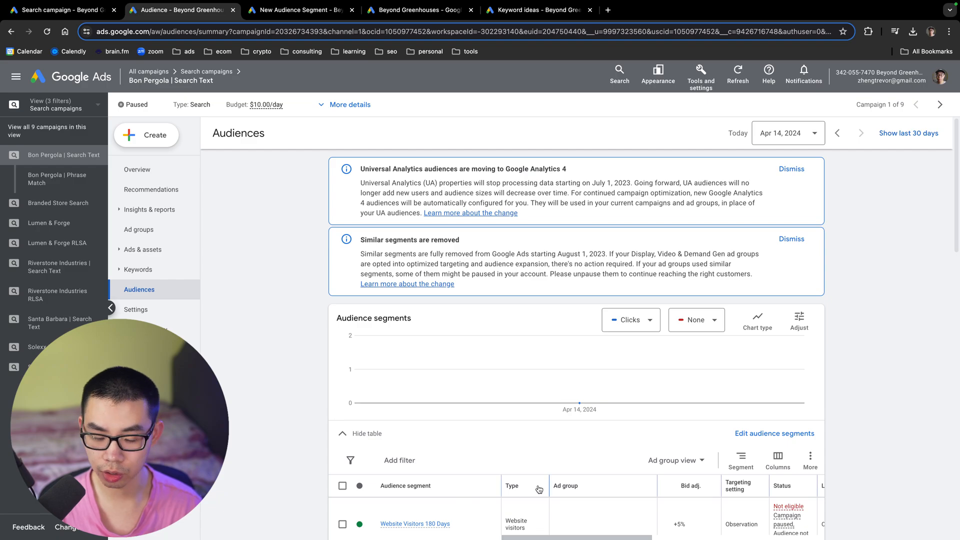
- Check the campaign's search keywords and open its search terms report
left_click(140, 293)
left_click(137, 269)
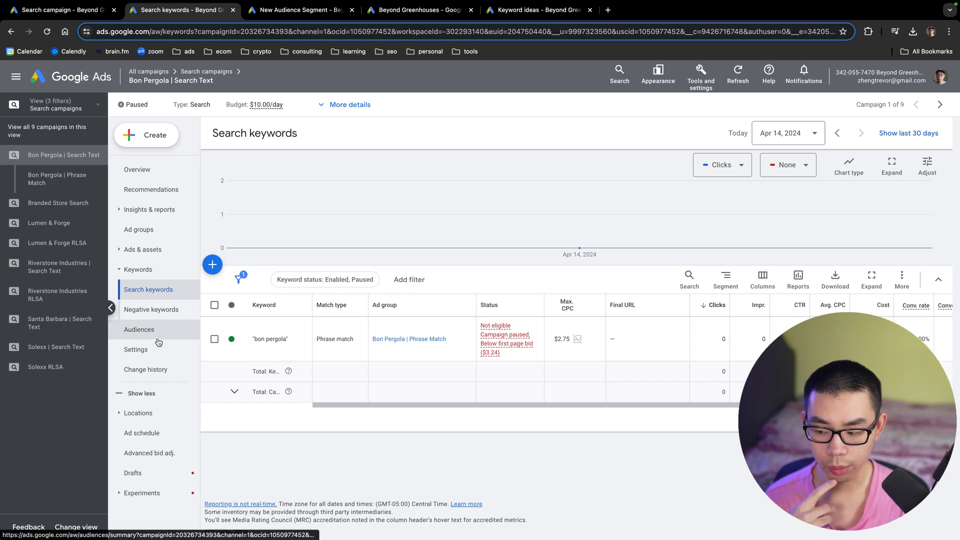
left_click(158, 209)
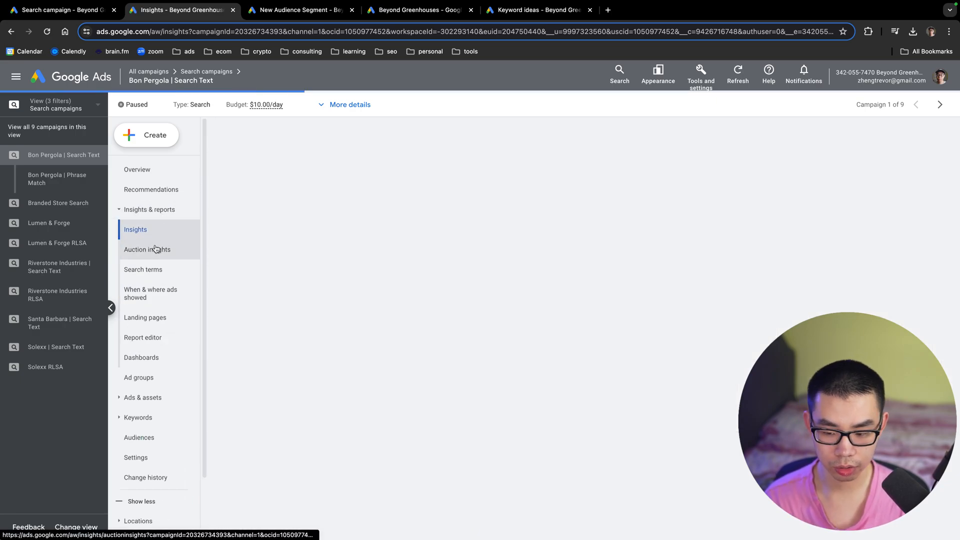
left_click(159, 268)
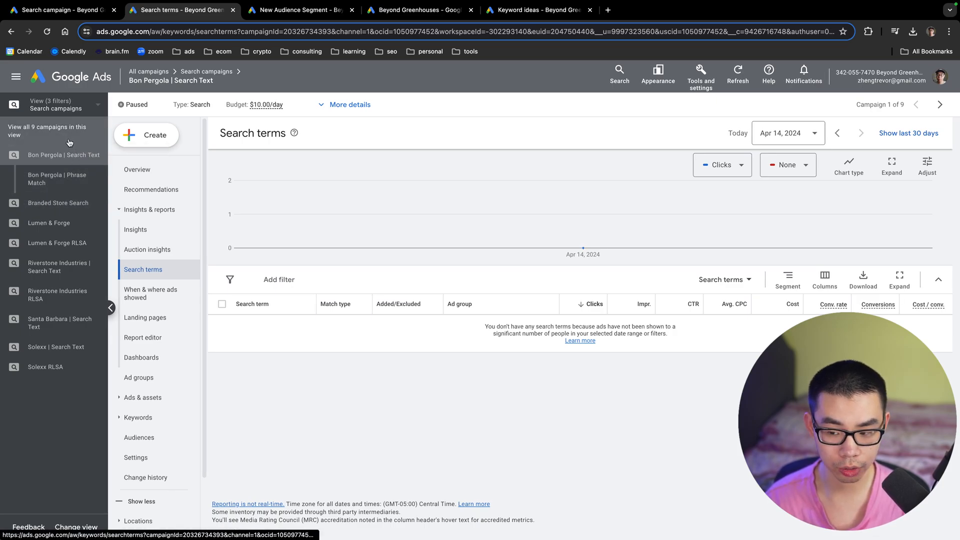
- Return to the list of all search campaigns and review their budgets, statuses and performance columns, leaving no campaign selected
left_click(30, 127)
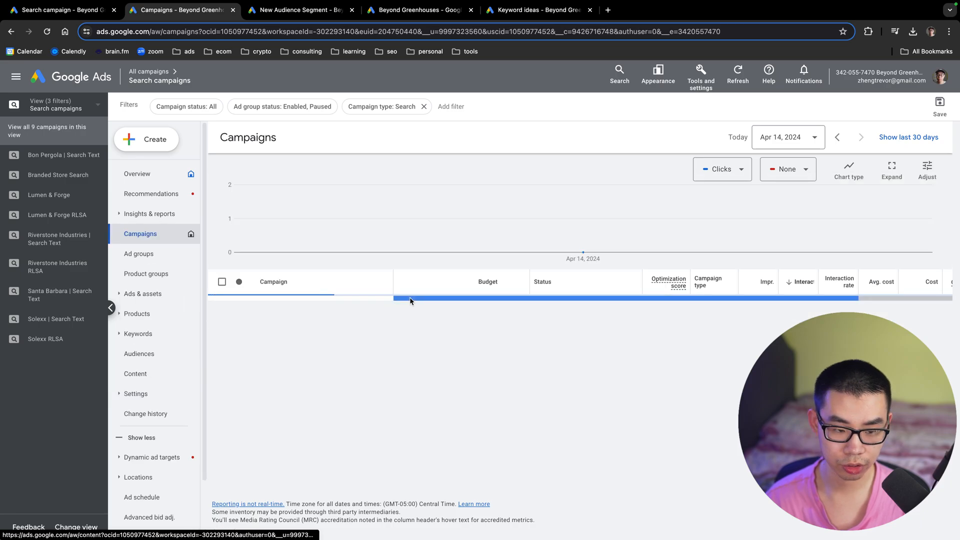
scroll(573, 329, "down", 2)
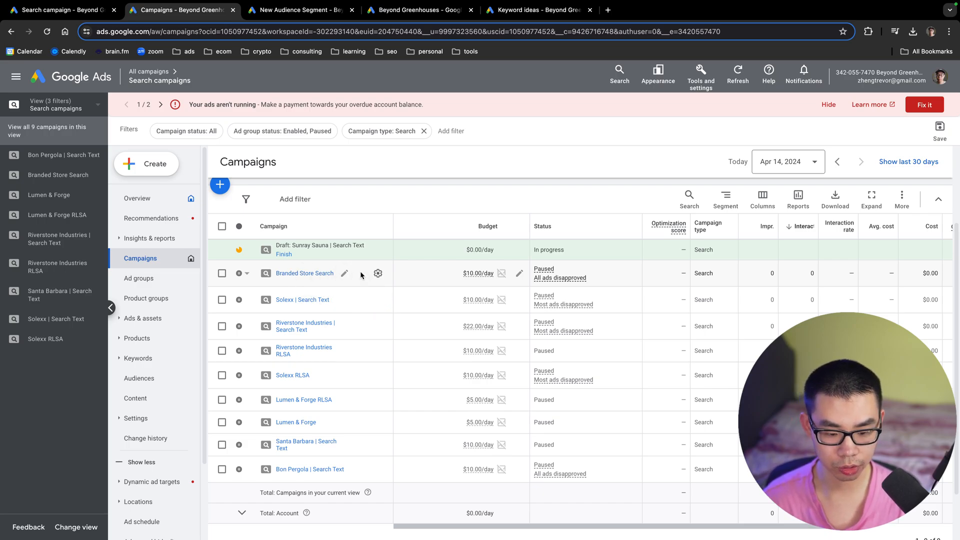
scroll(370, 278, "right", 2)
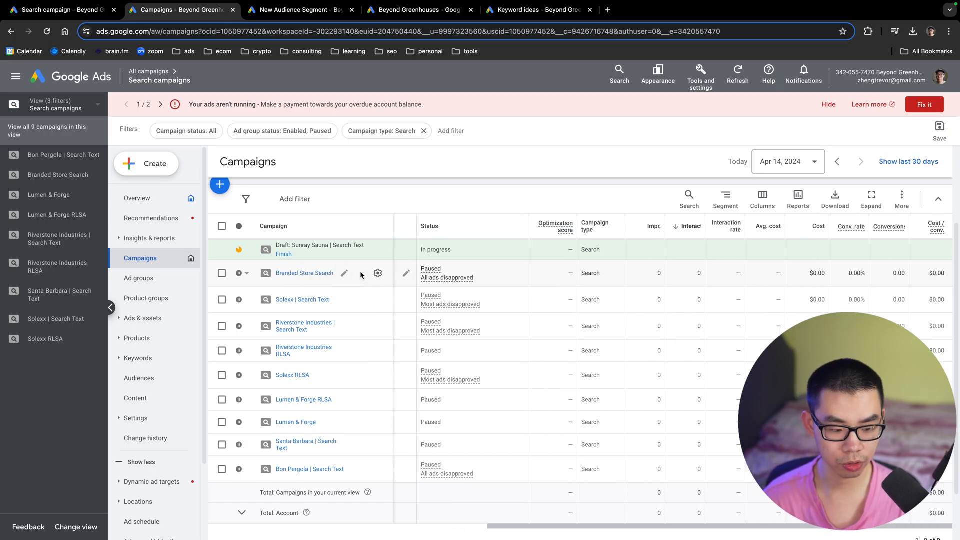
left_click(222, 273)
left_click(222, 273)
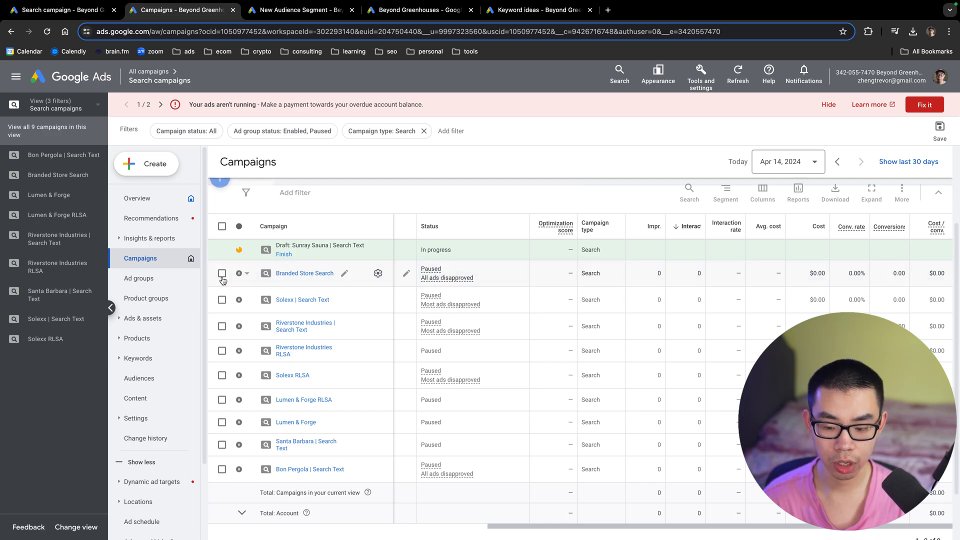
scroll(235, 266, "left", 2)
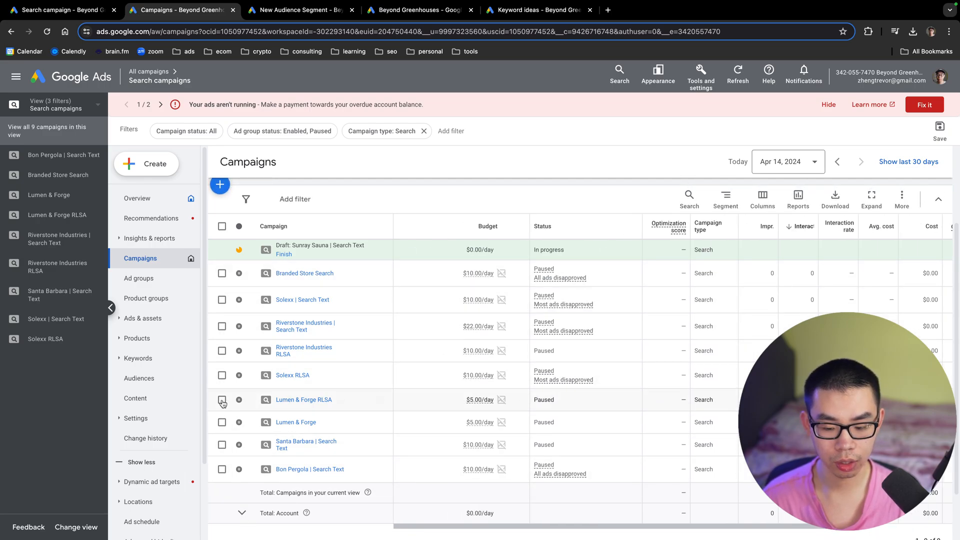